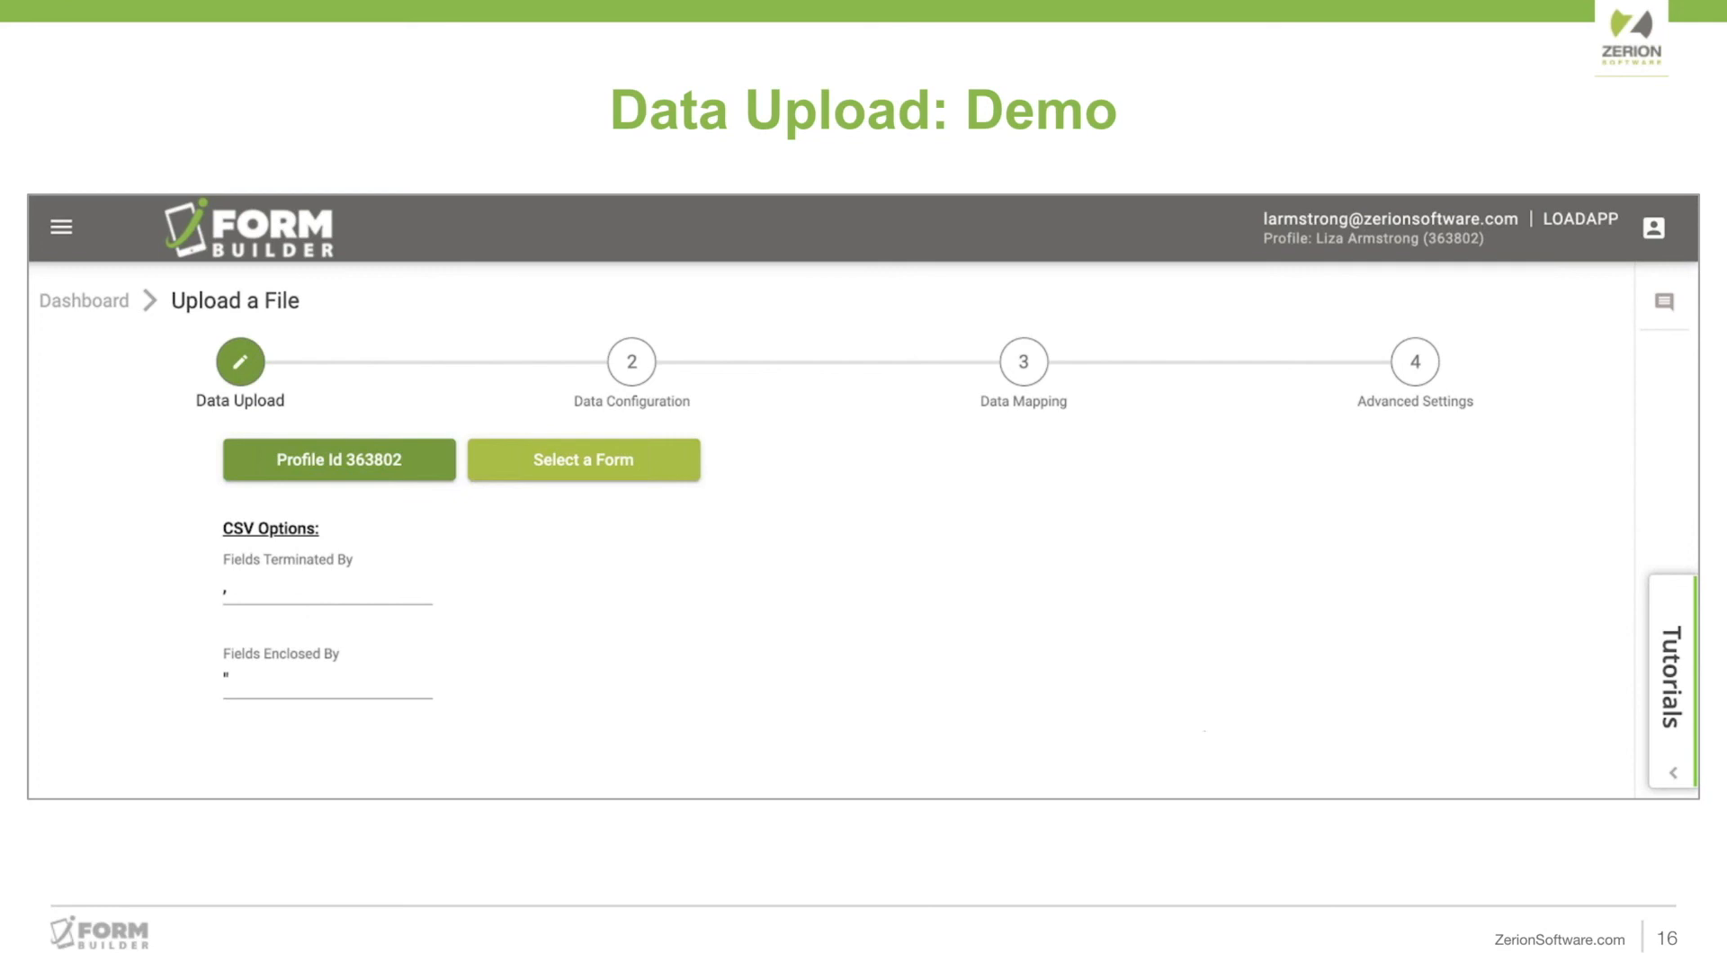
Leave the slide presentation and switch to the iFormBuilder Control Panel's My Data page.
key(Escape)
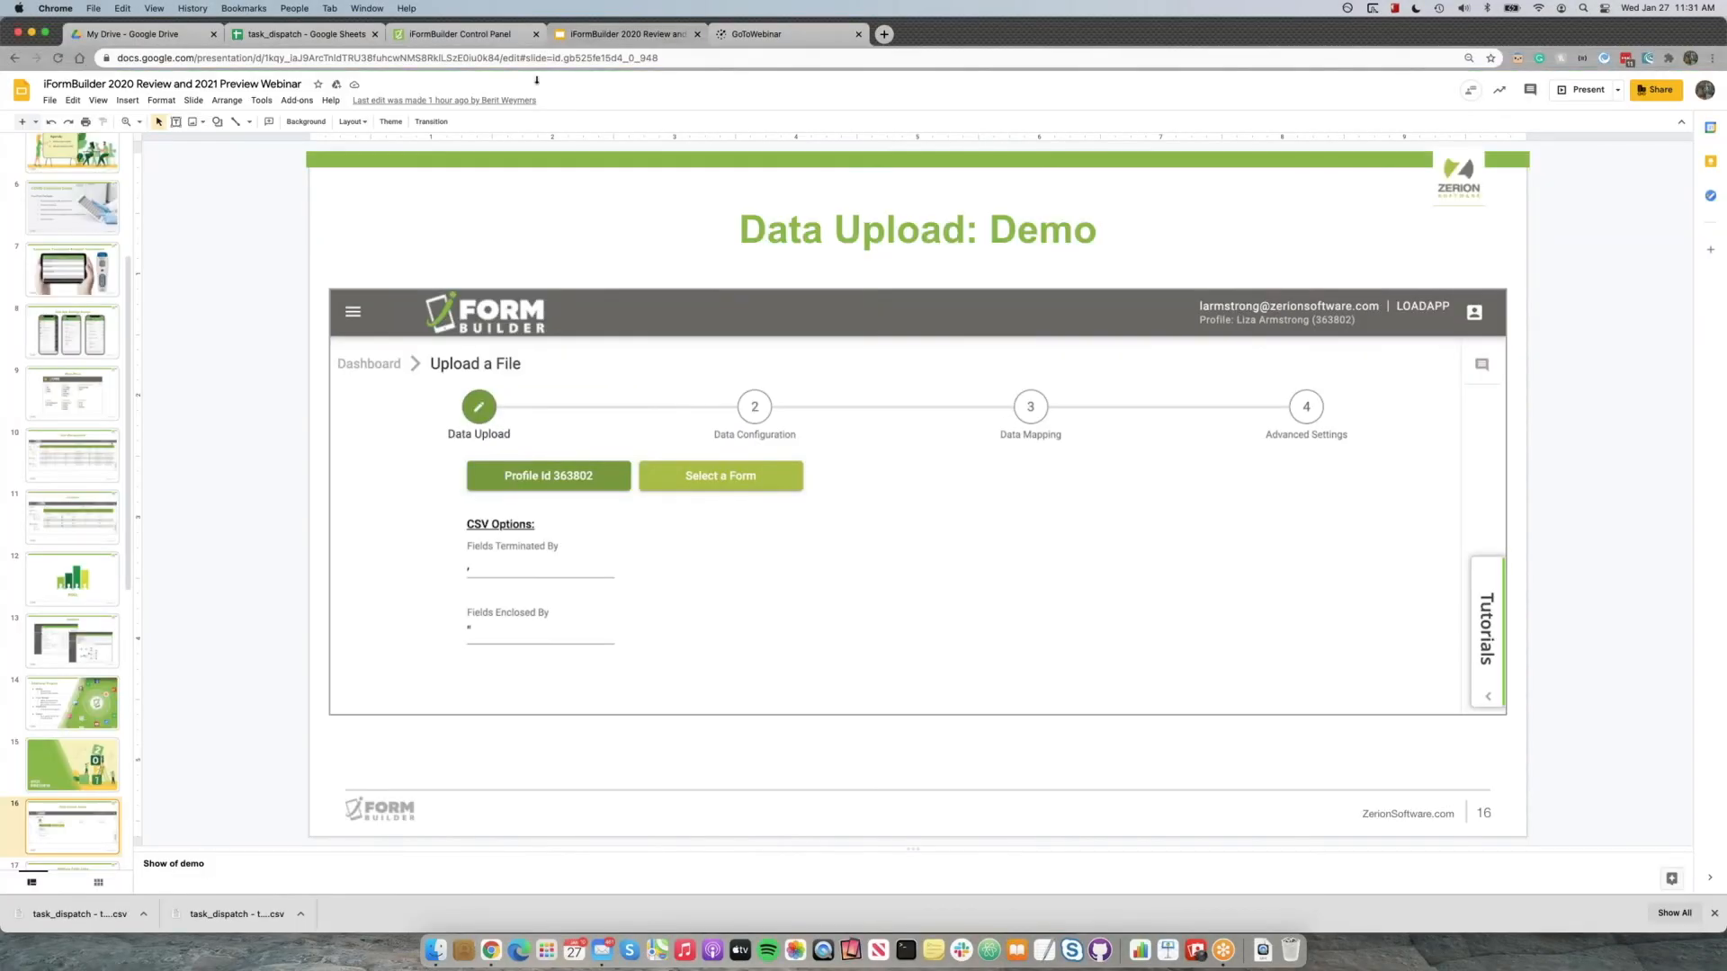
click(302, 38)
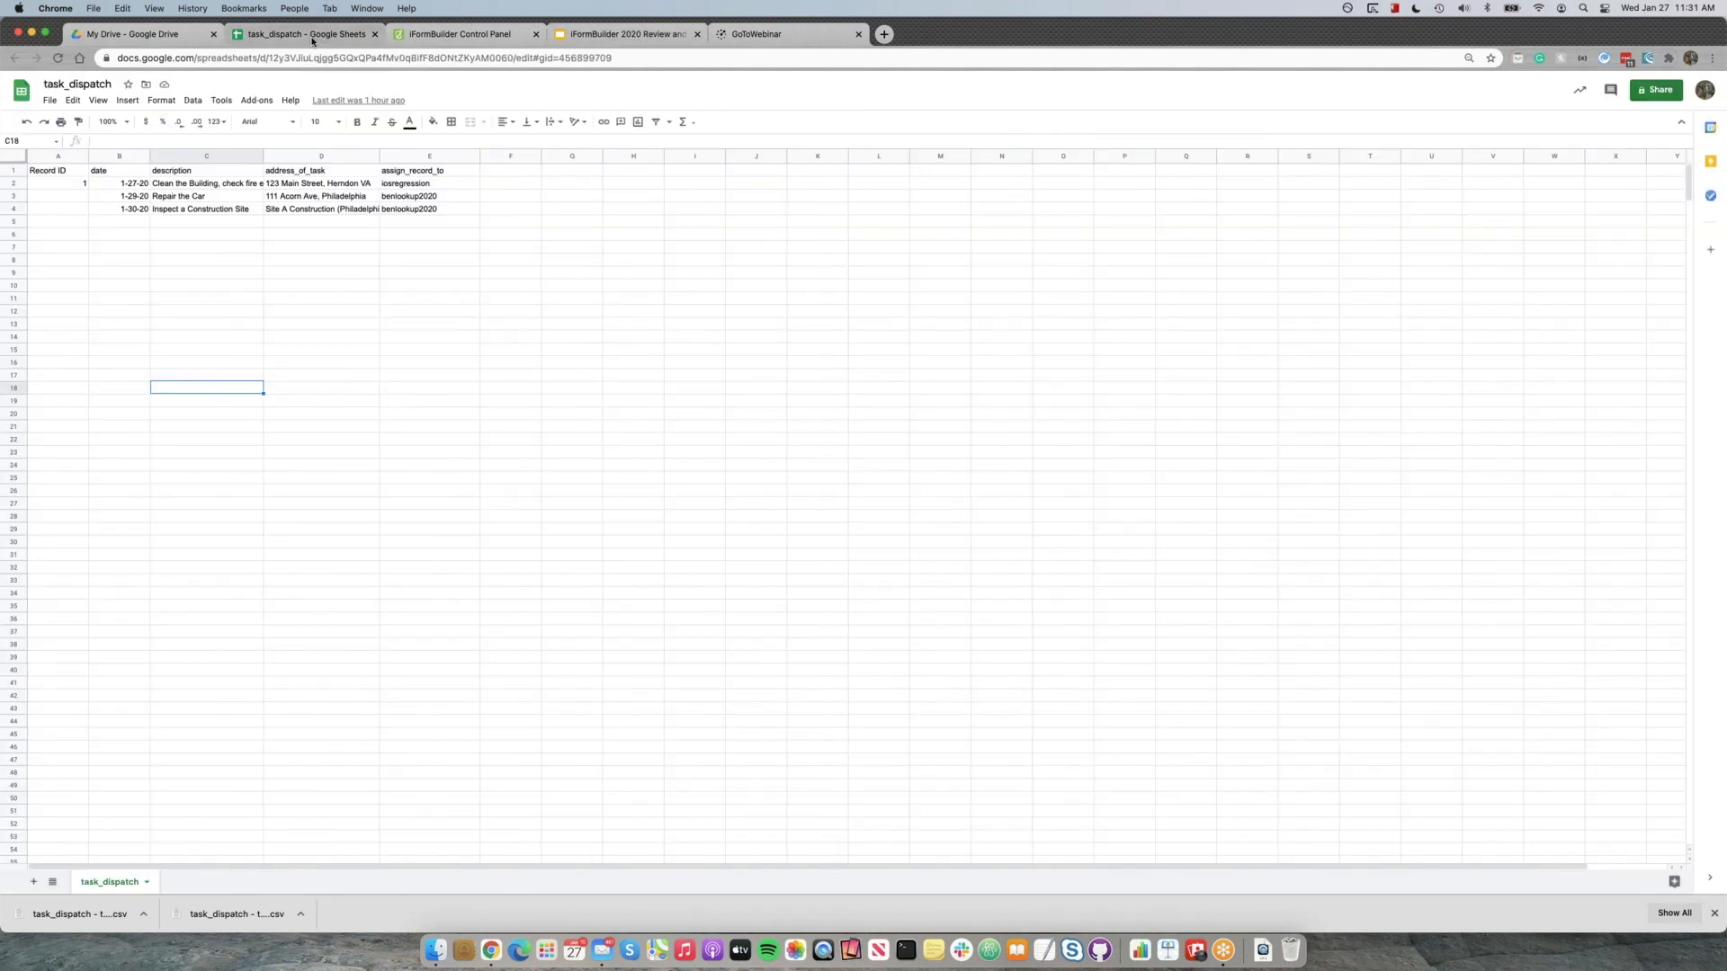
click(499, 33)
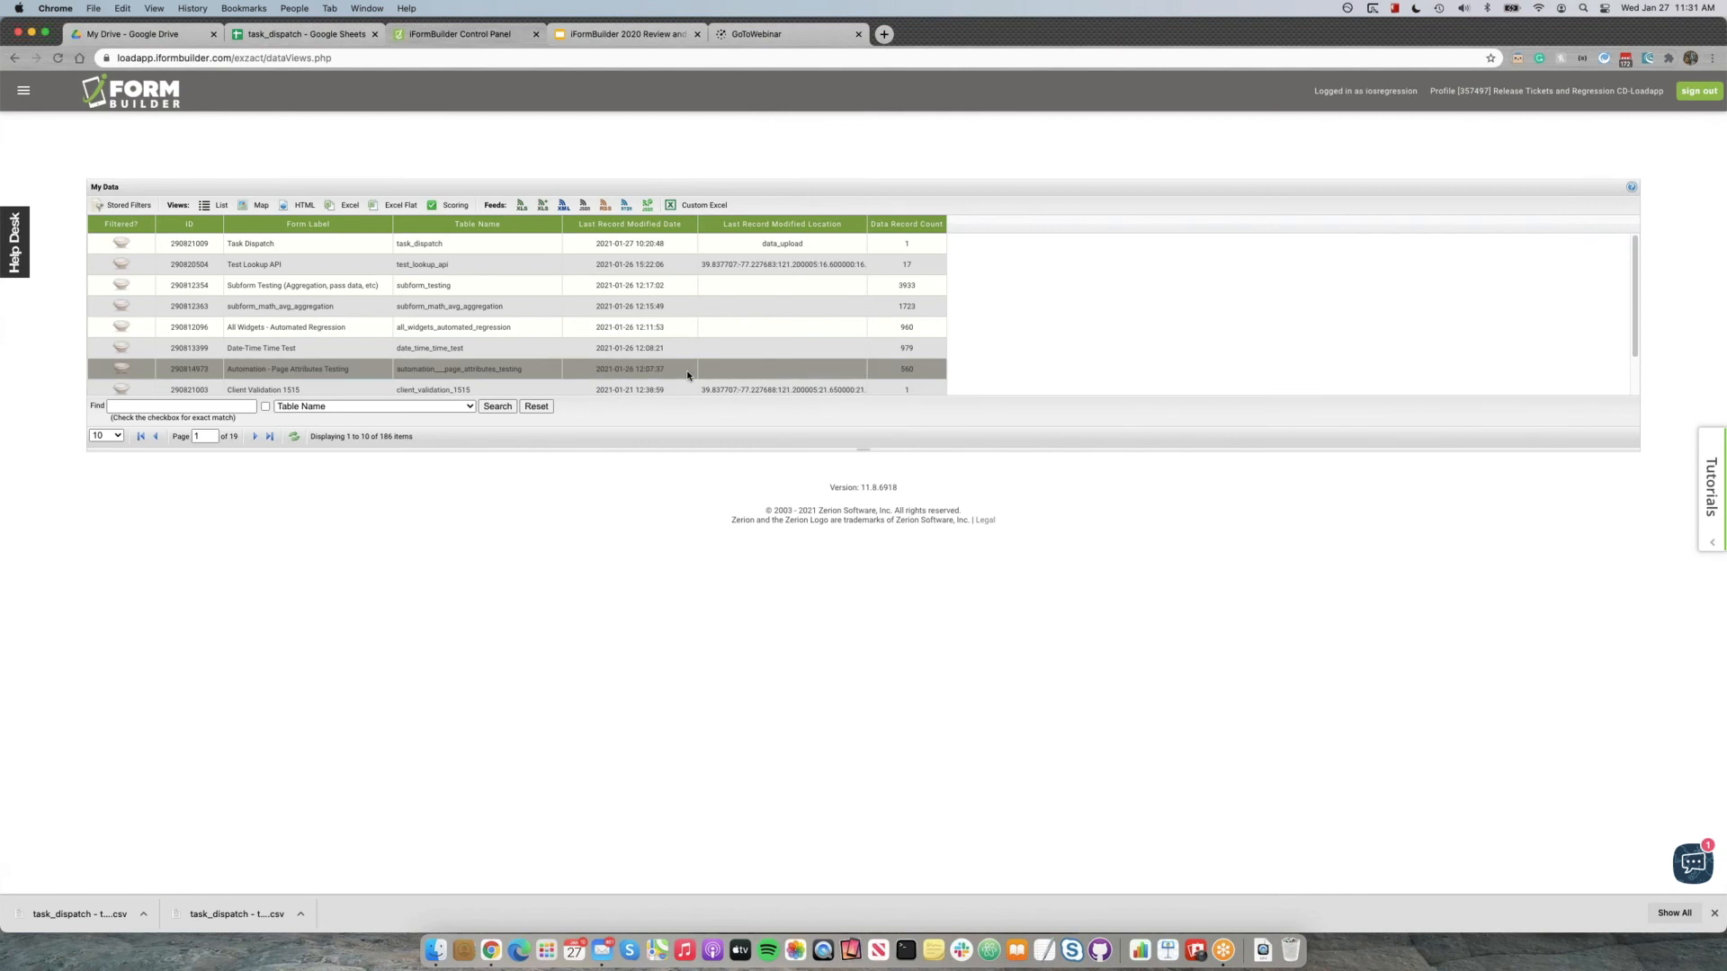
Open the data records of the Task Dispatch form.
key(super+equal)
key(super+equal)
key(super+equal)
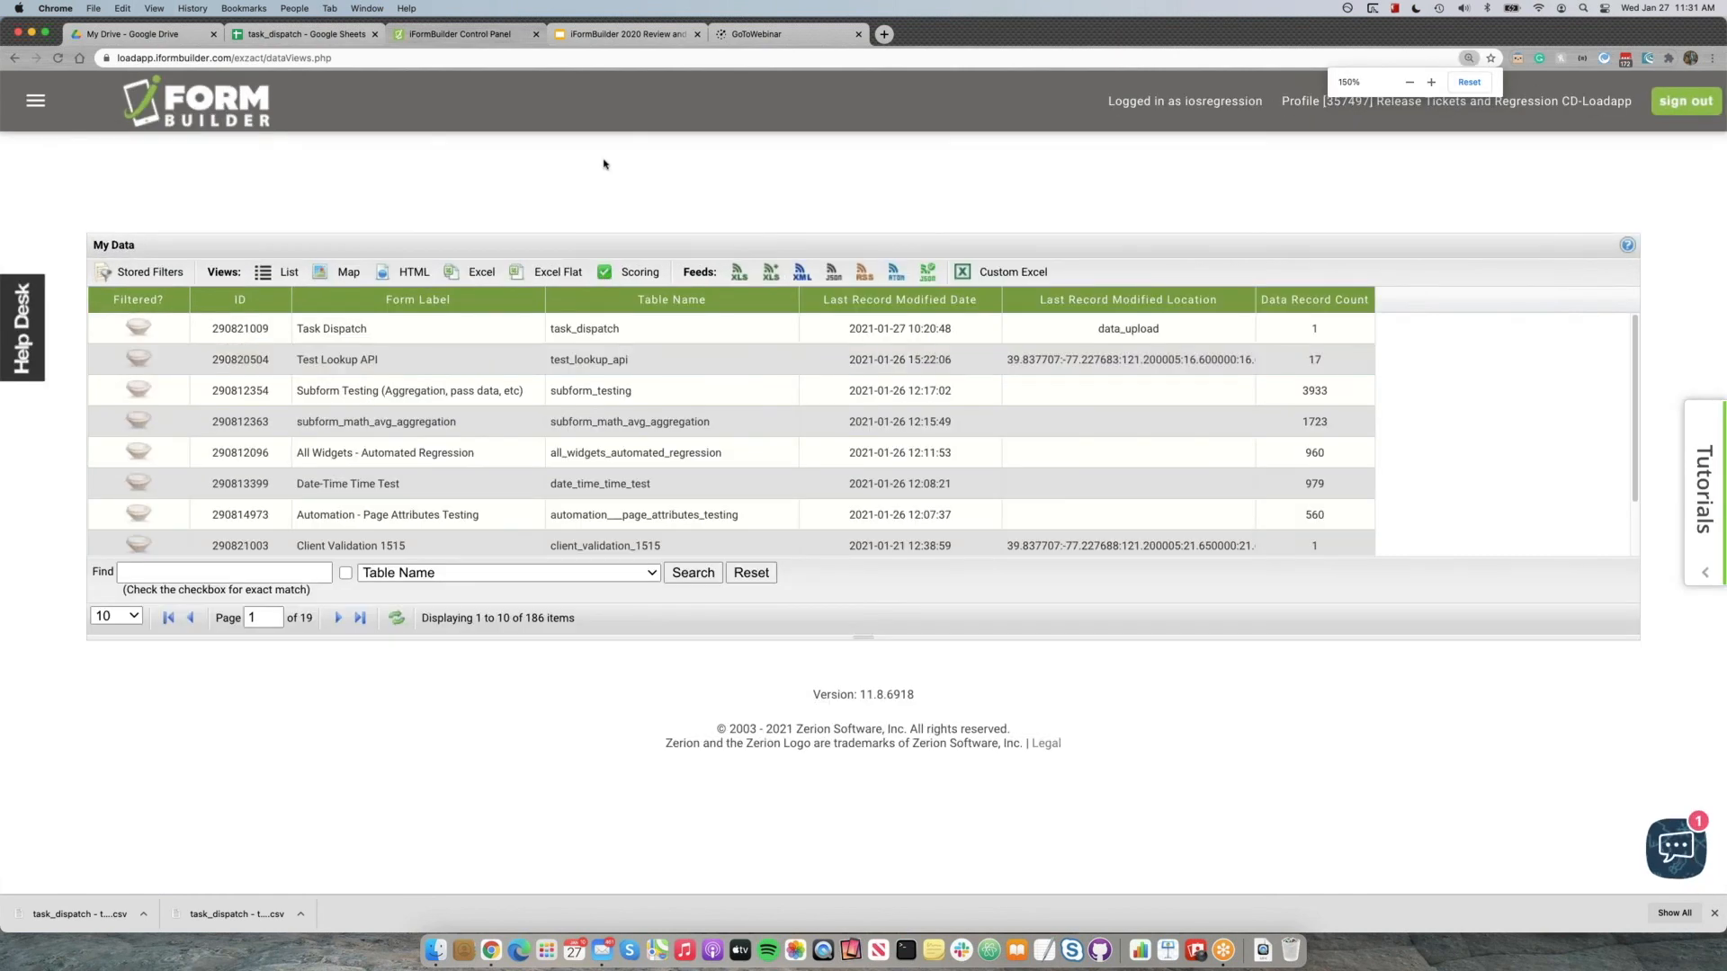
click(355, 333)
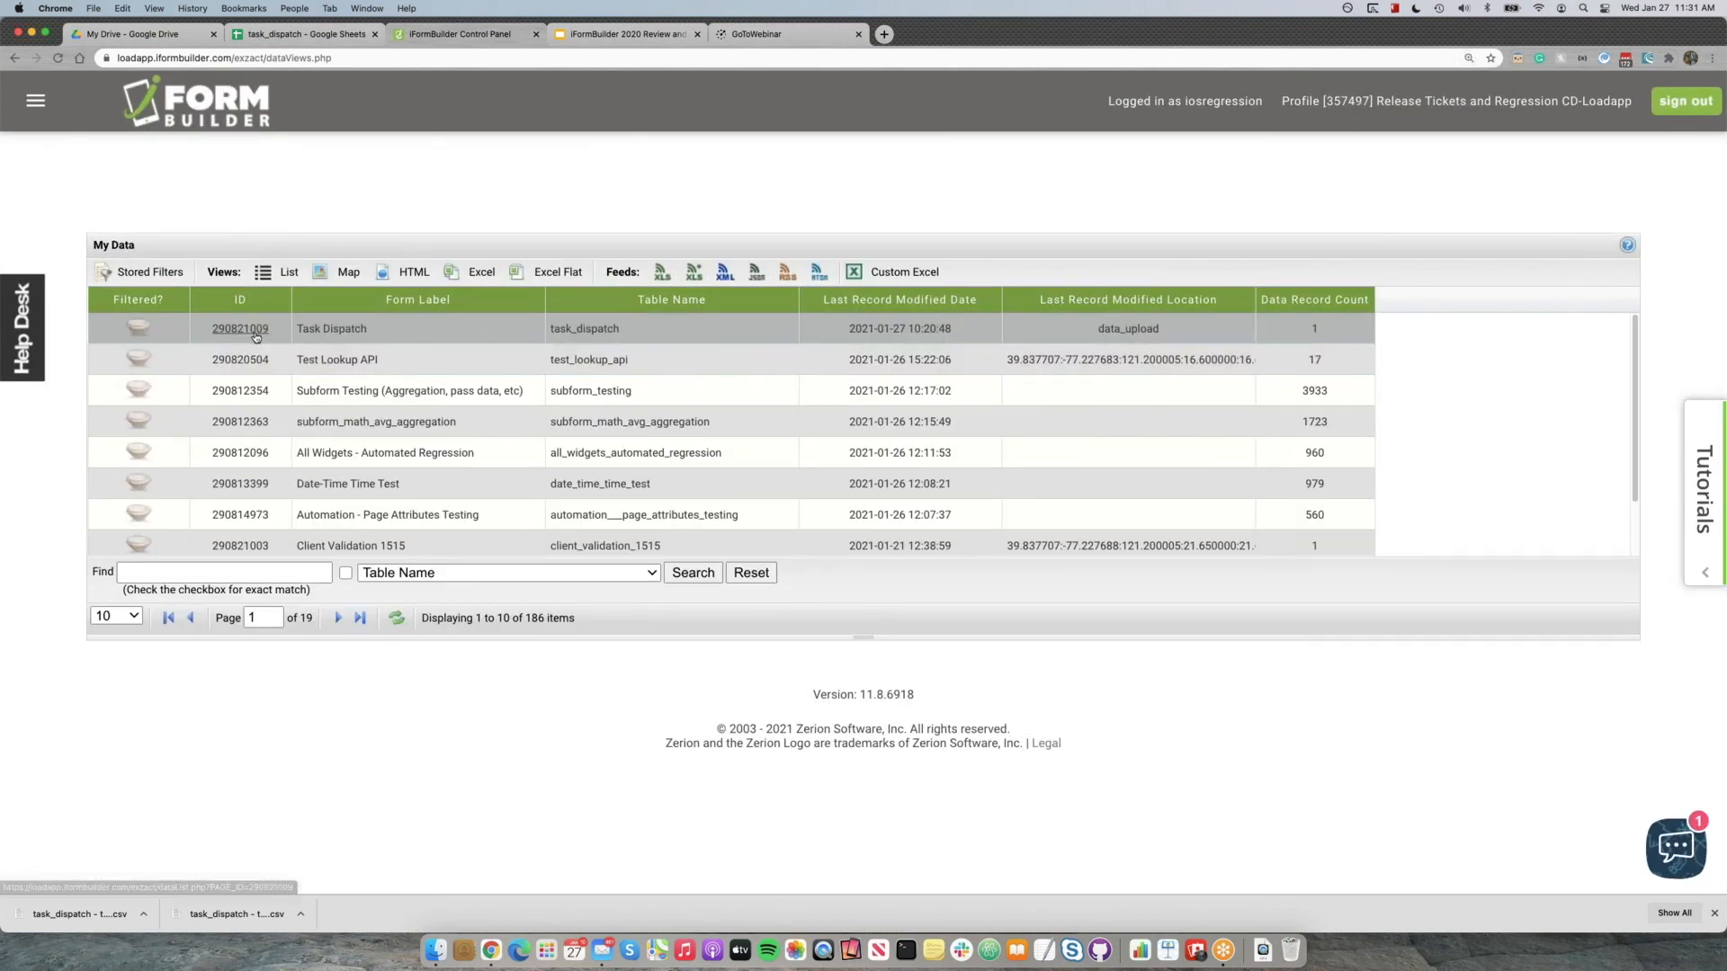
click(255, 333)
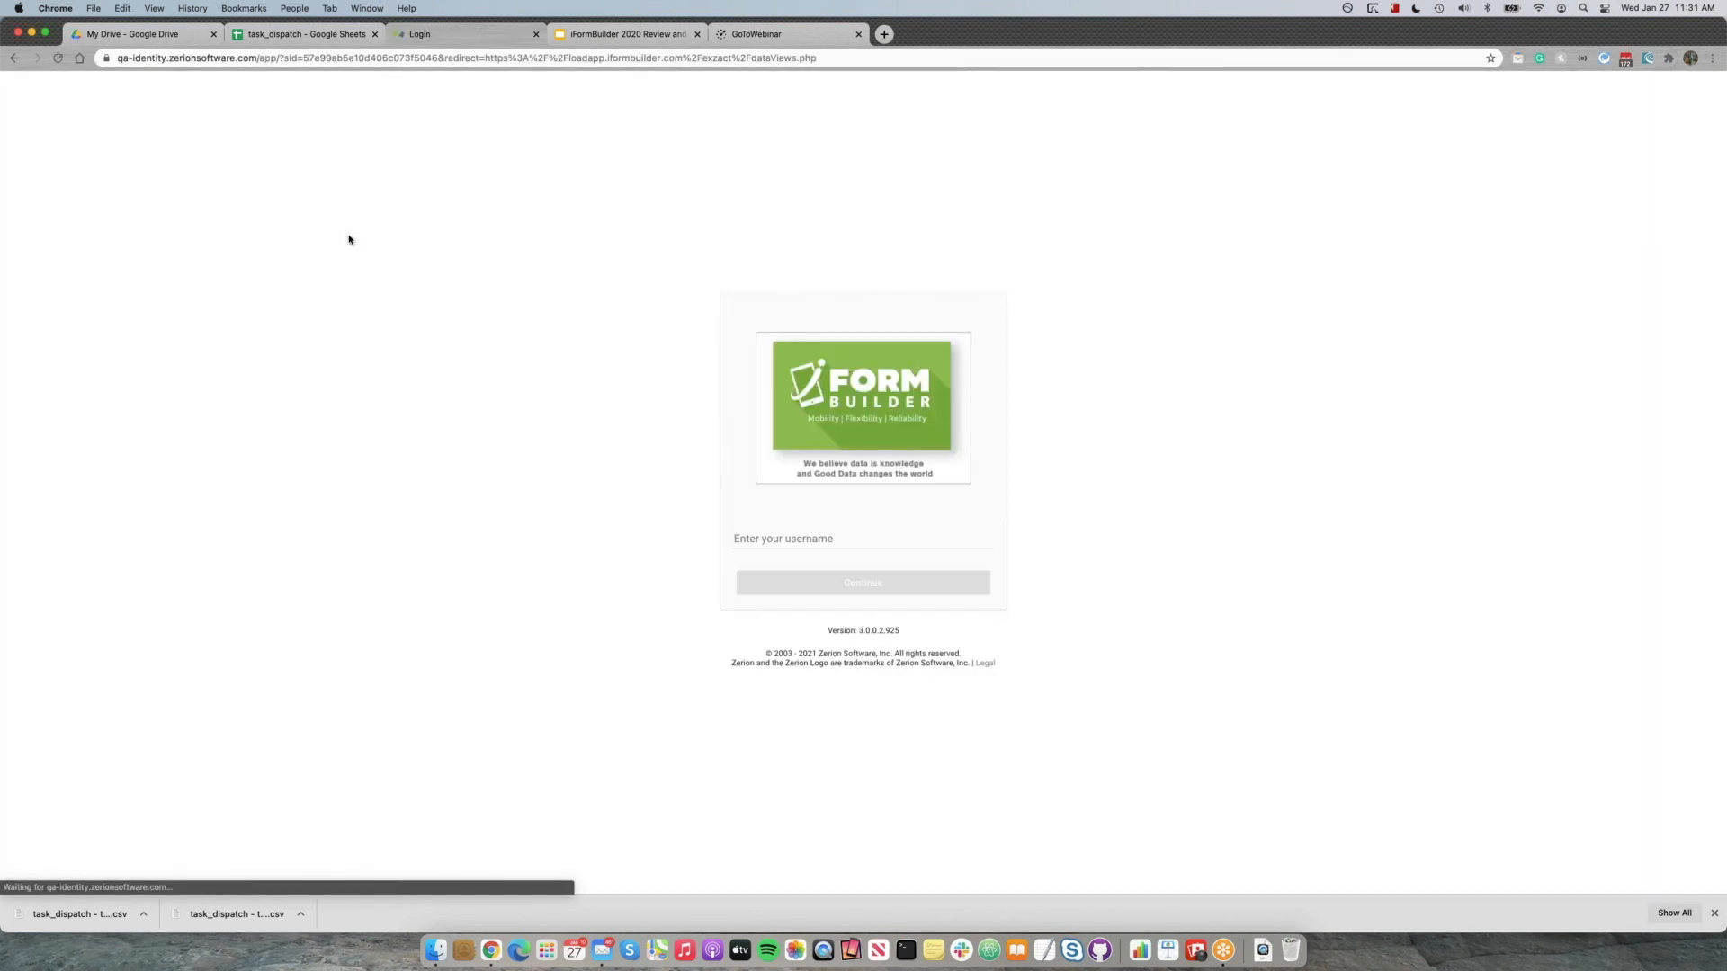
Enter the account username on the iFormBuilder login page and continue to the password.
double_click(799, 545)
click(800, 545)
text(iosre)
double_click(805, 545)
text(iosregression)
key(Return)
Sign in with the account password and decline adding the login to LastPass.
click(777, 554)
double_click(777, 554)
text(•••••••••)
key(Return)
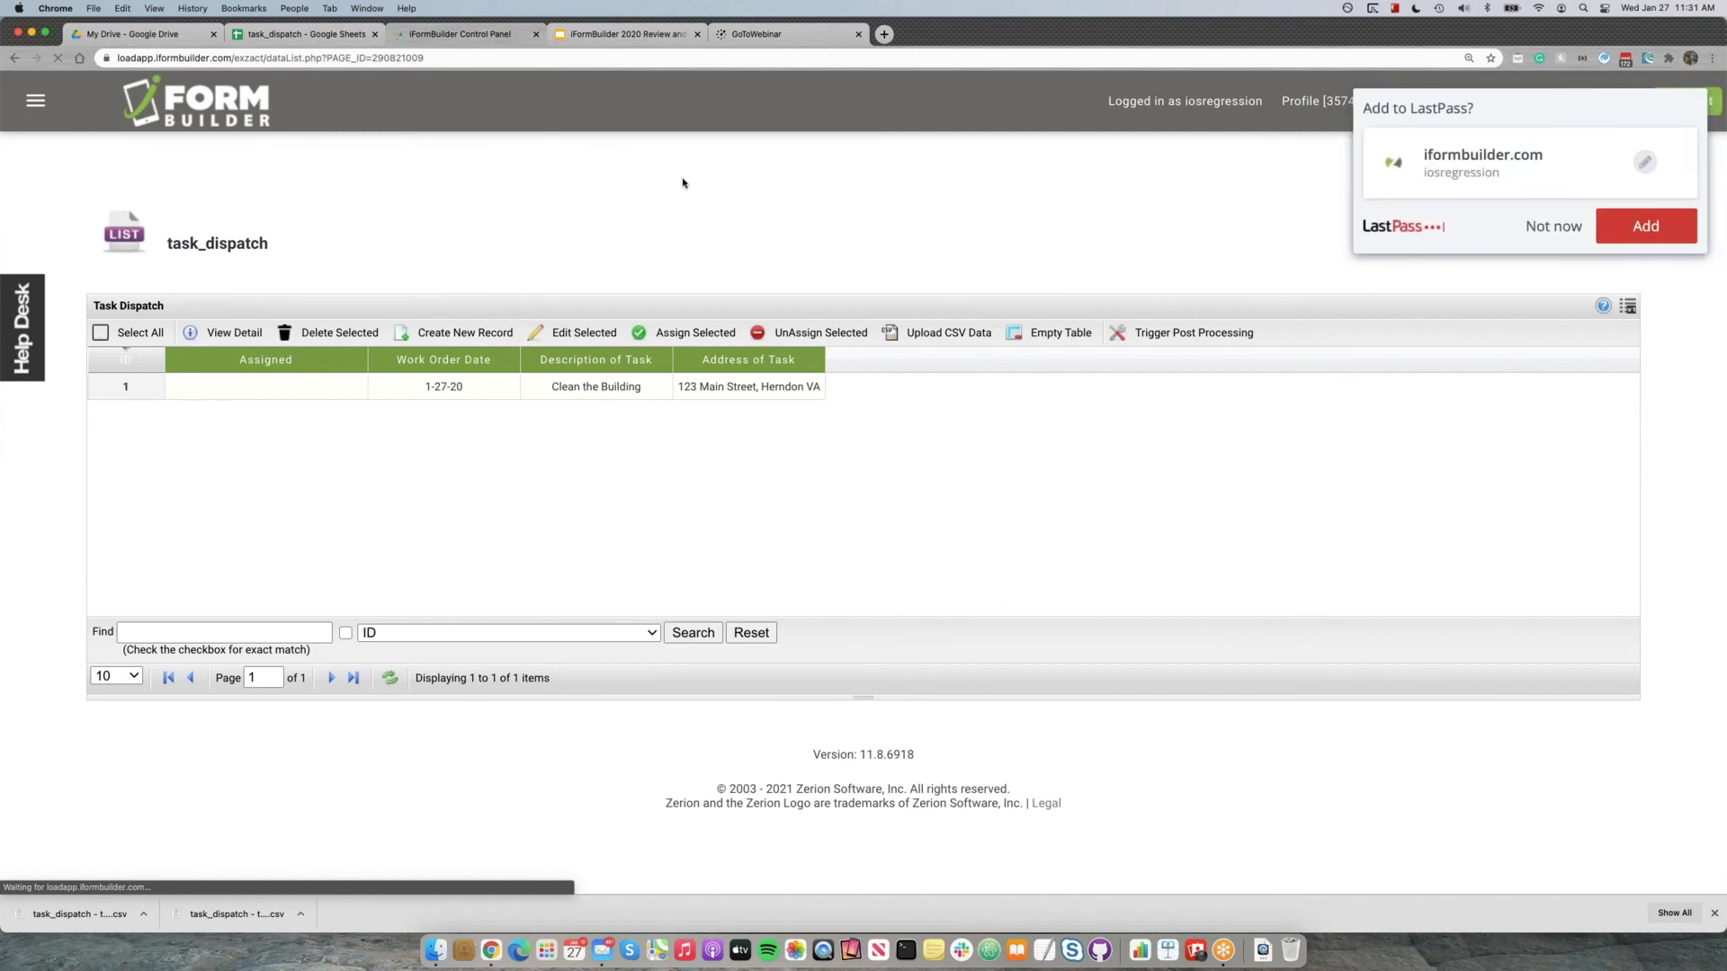
click(1552, 230)
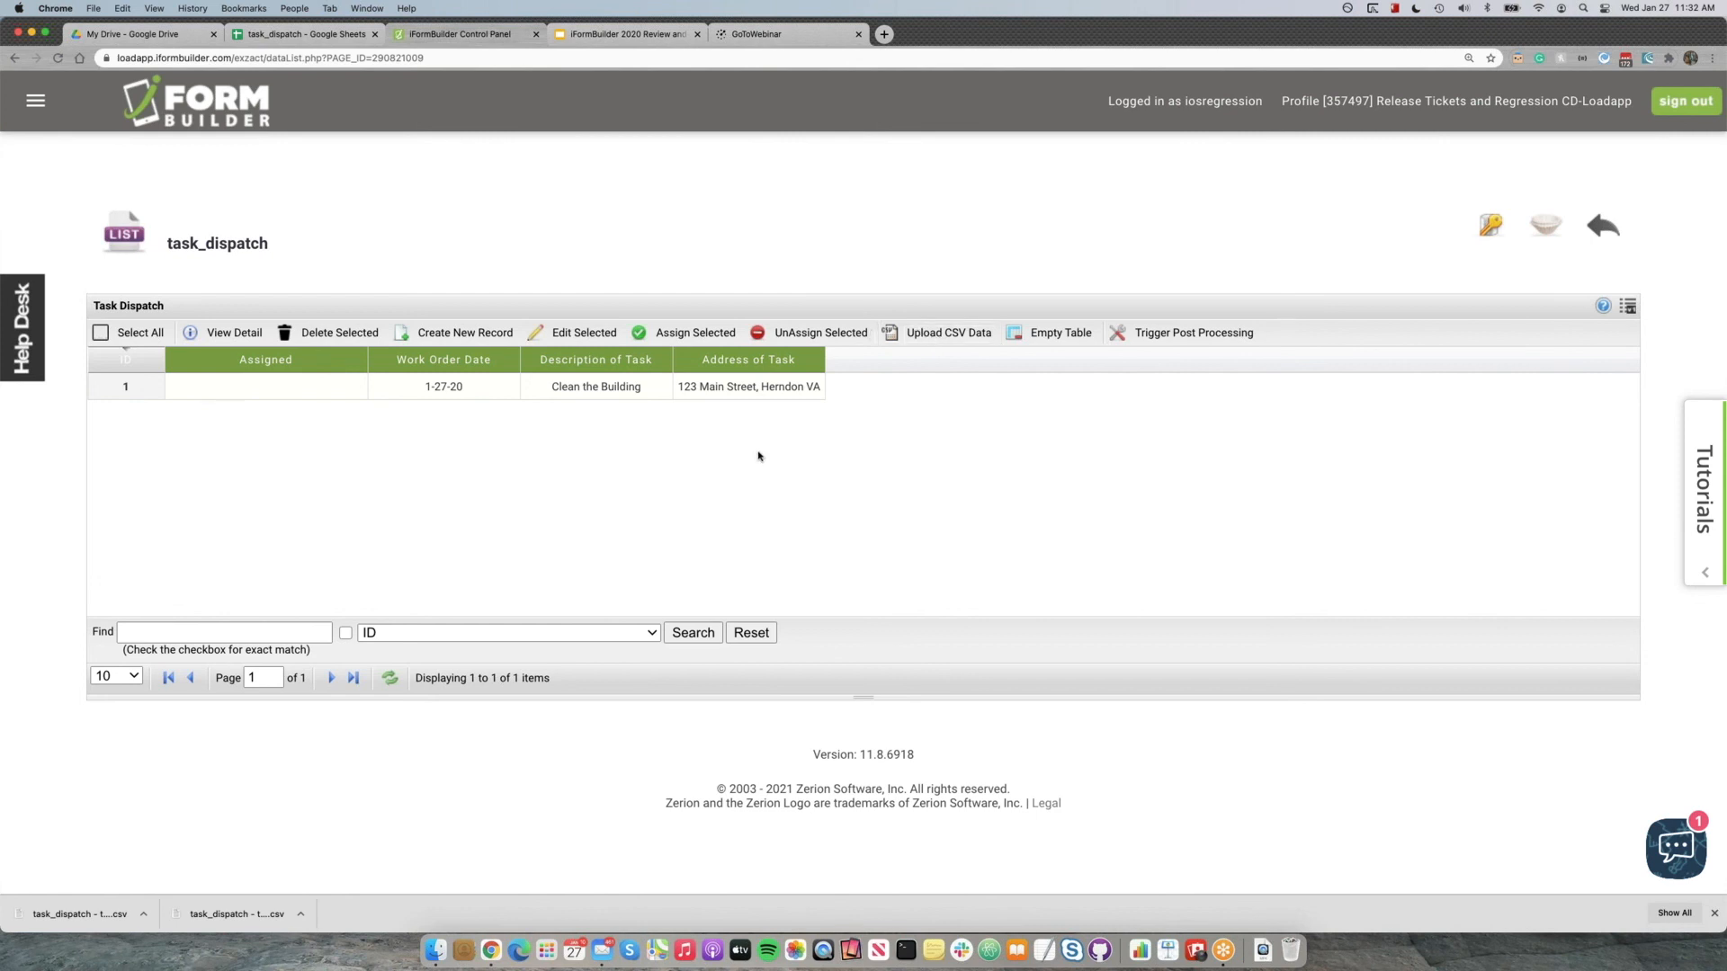
Open the data upload dashboard from the task_dispatch record list.
click(357, 396)
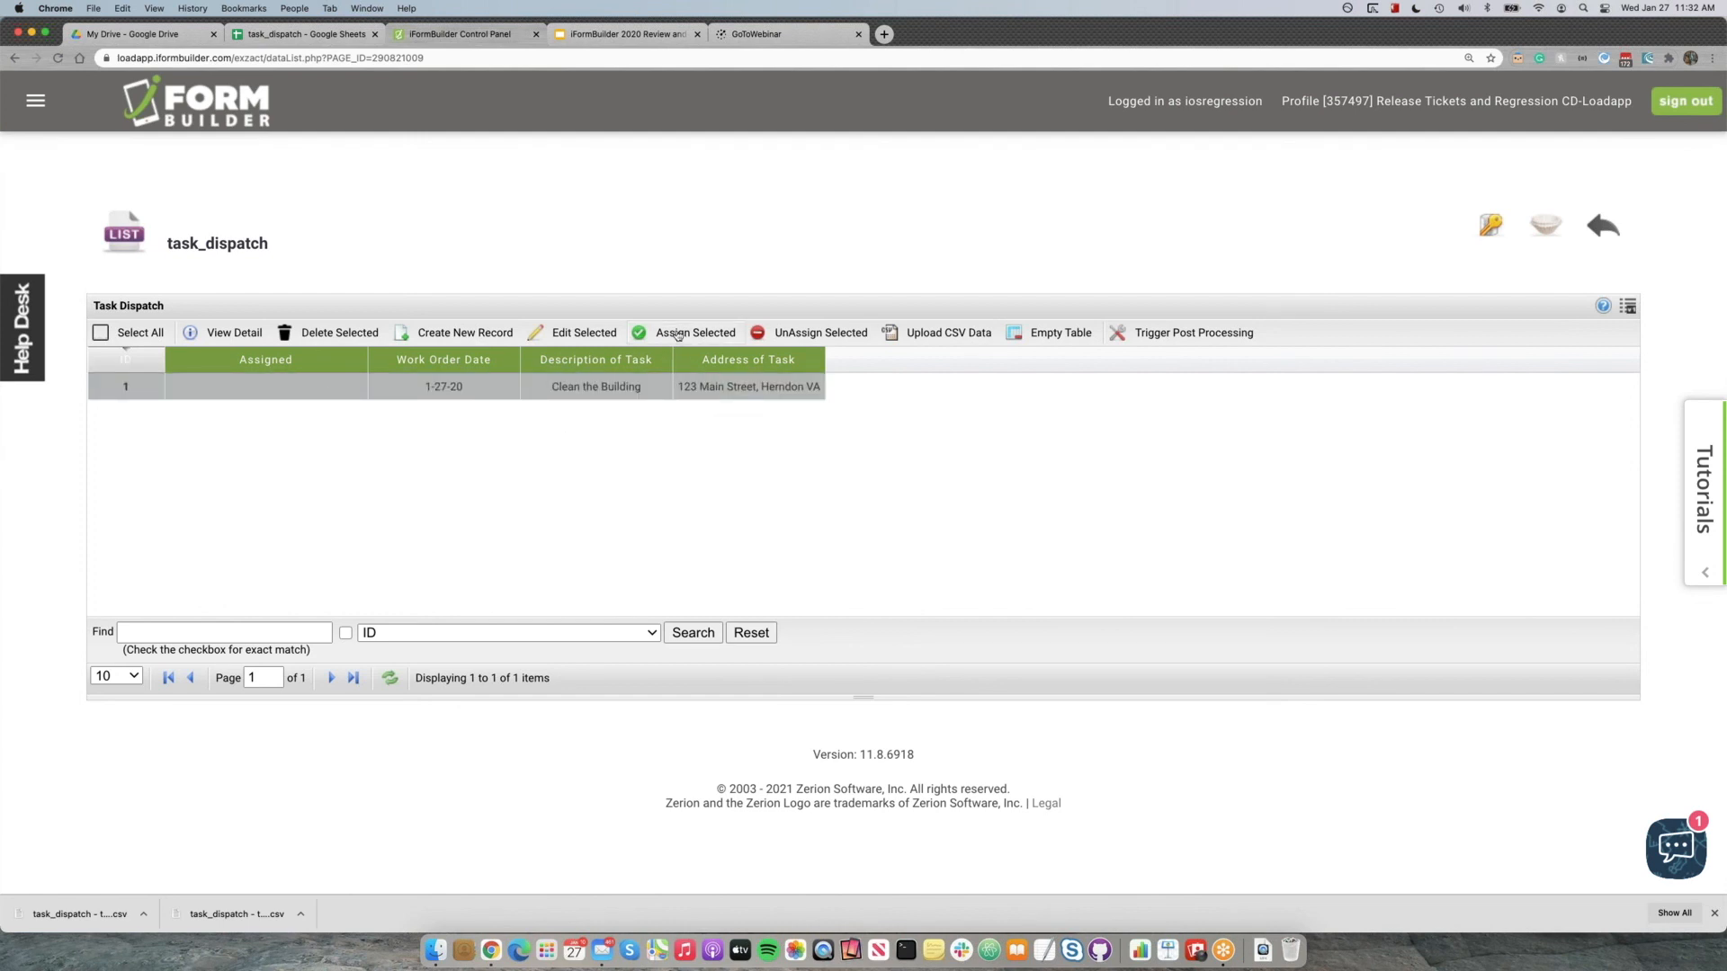
click(565, 397)
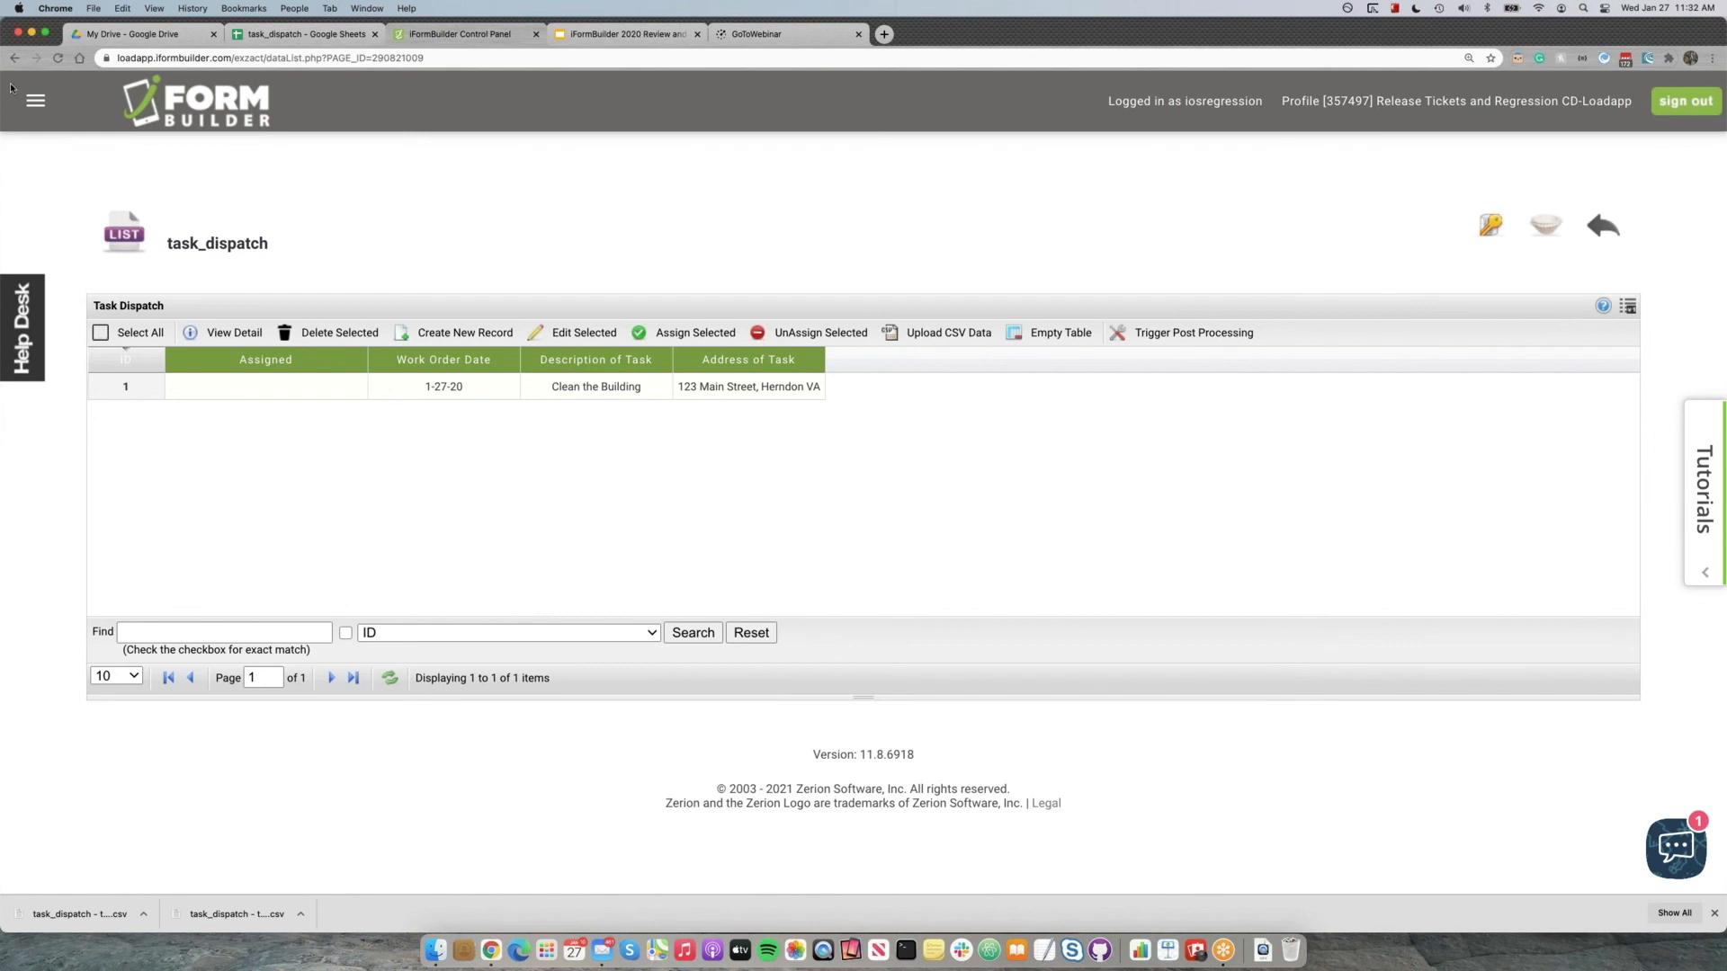
click(36, 100)
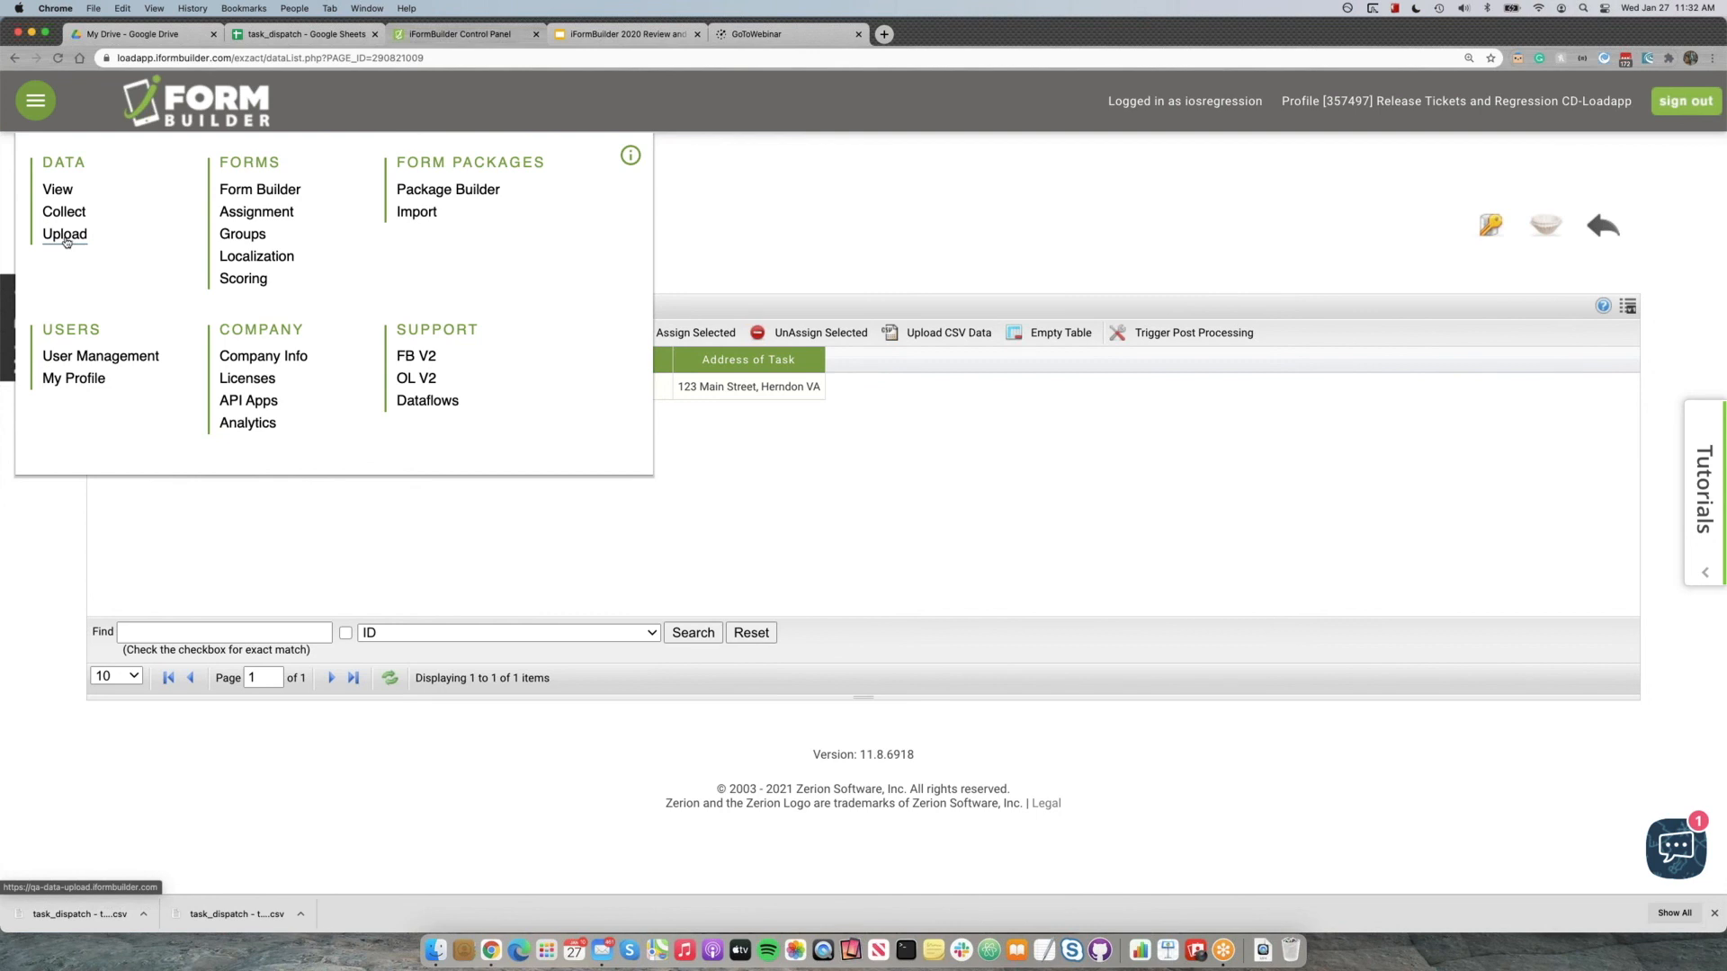
click(66, 238)
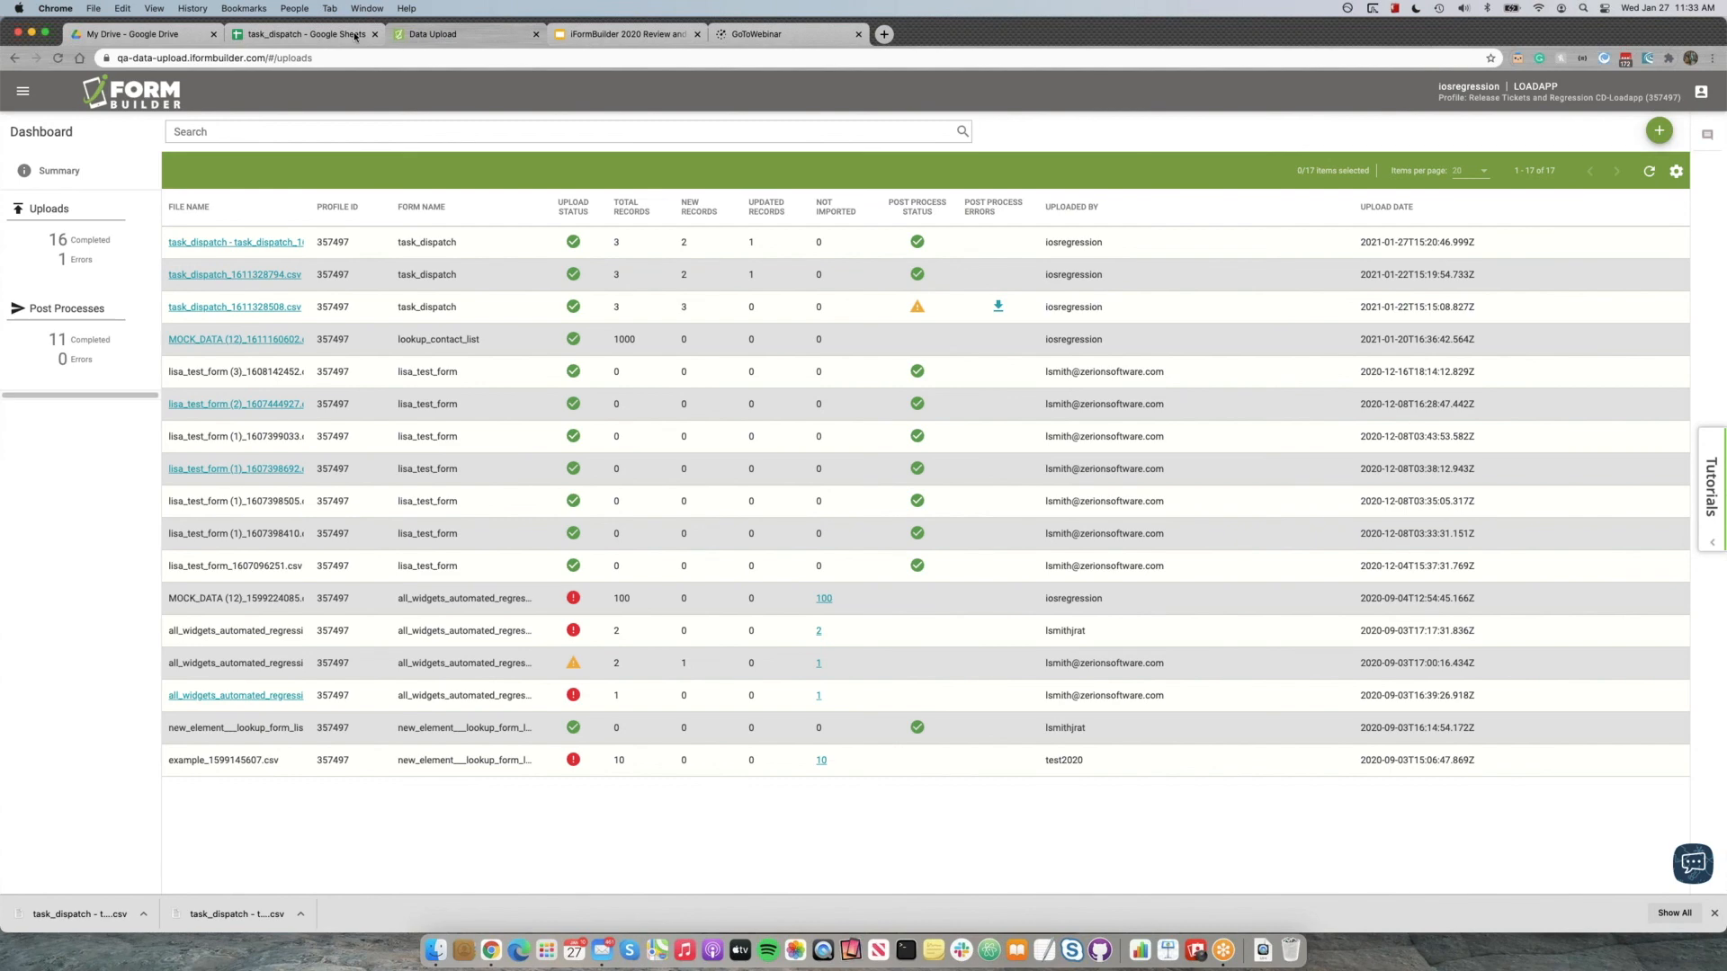
Set the task_dispatch spreadsheet's zoom to 200% and widen the description column until the first task's full text fits.
click(322, 36)
click(284, 300)
click(124, 121)
click(113, 261)
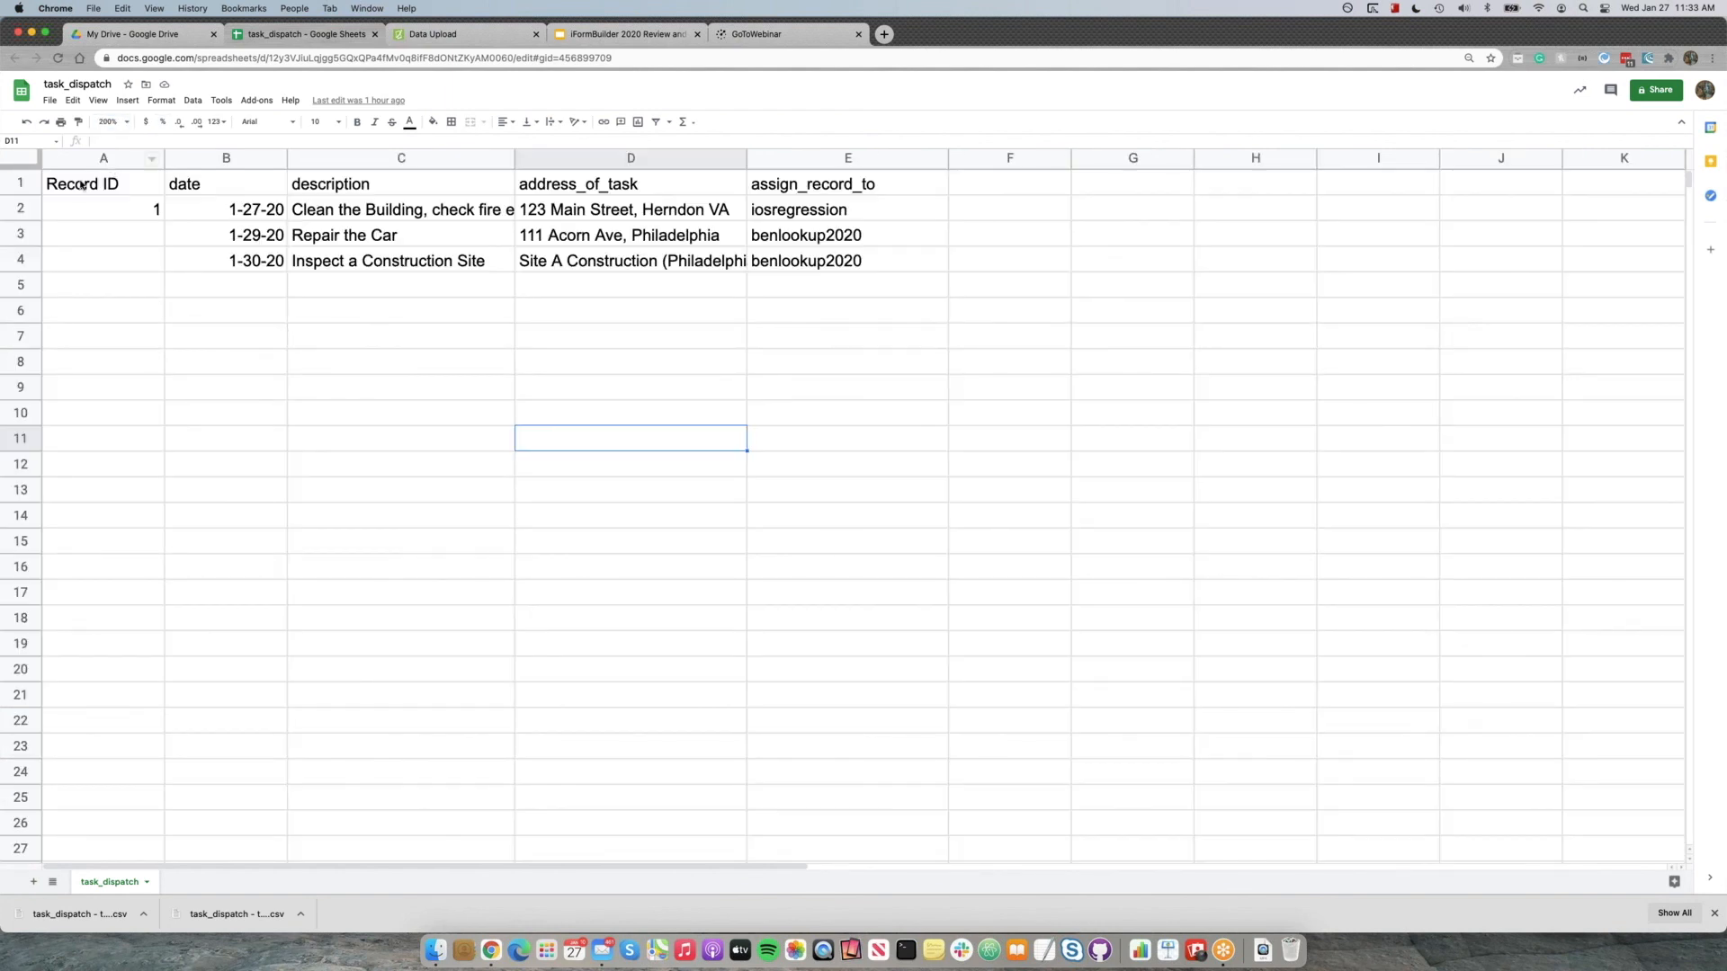
drag(97, 212, 772, 218)
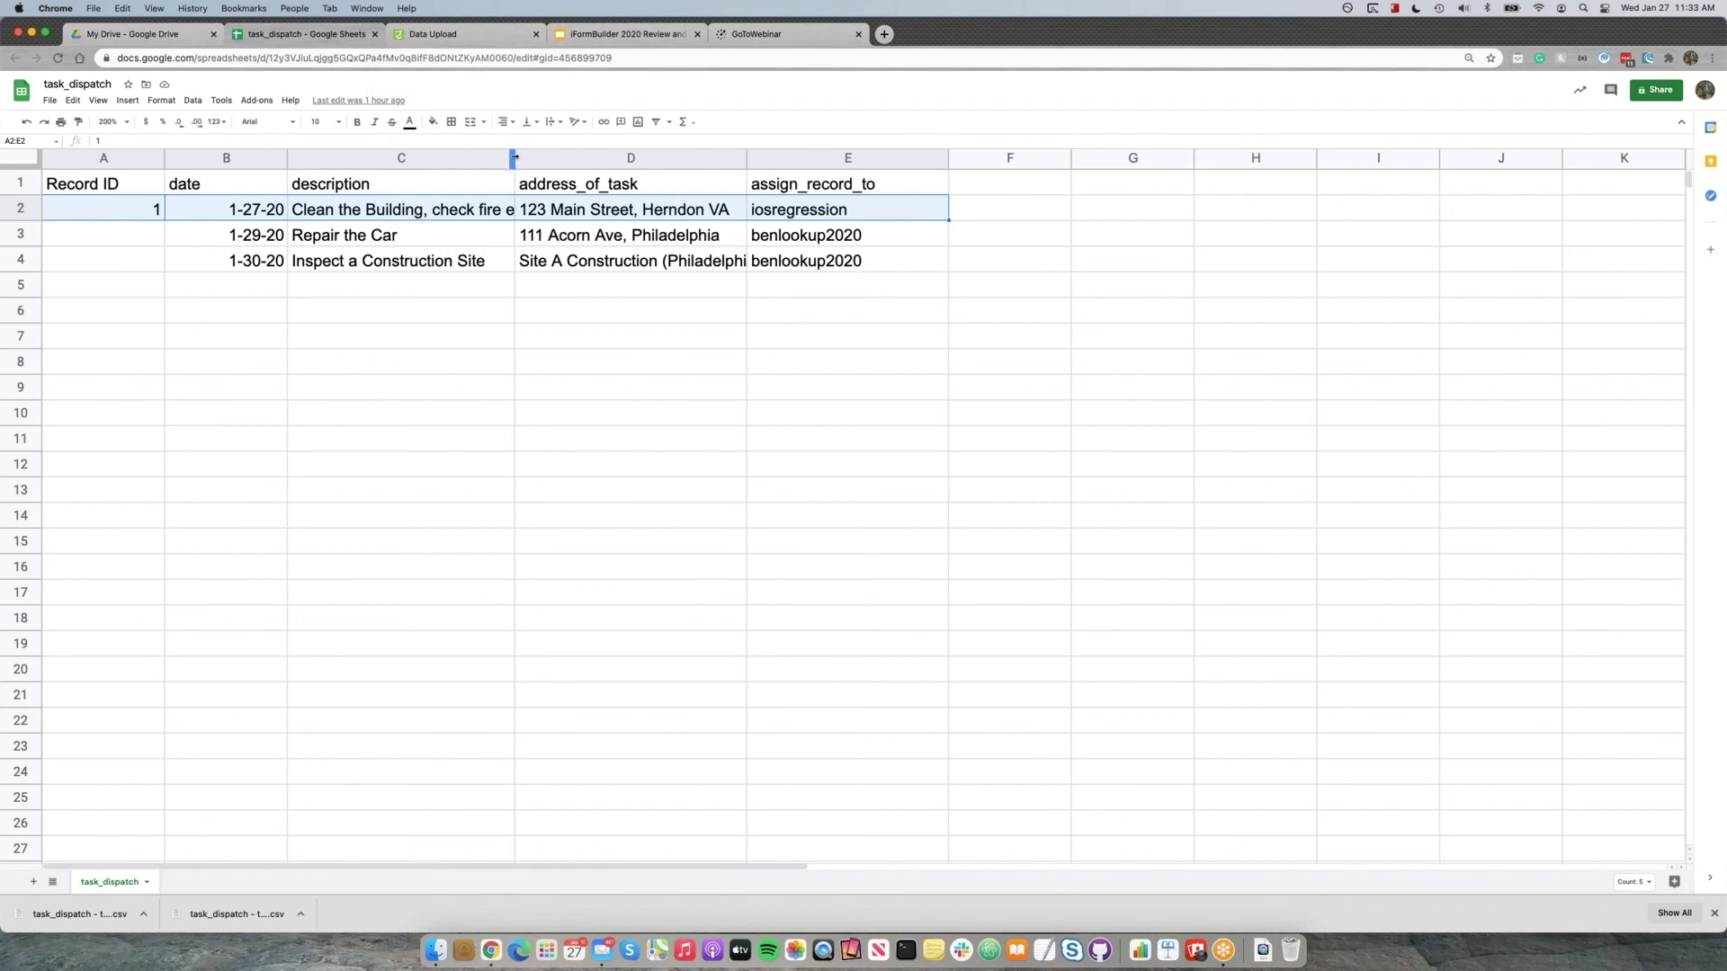
drag(513, 157, 615, 158)
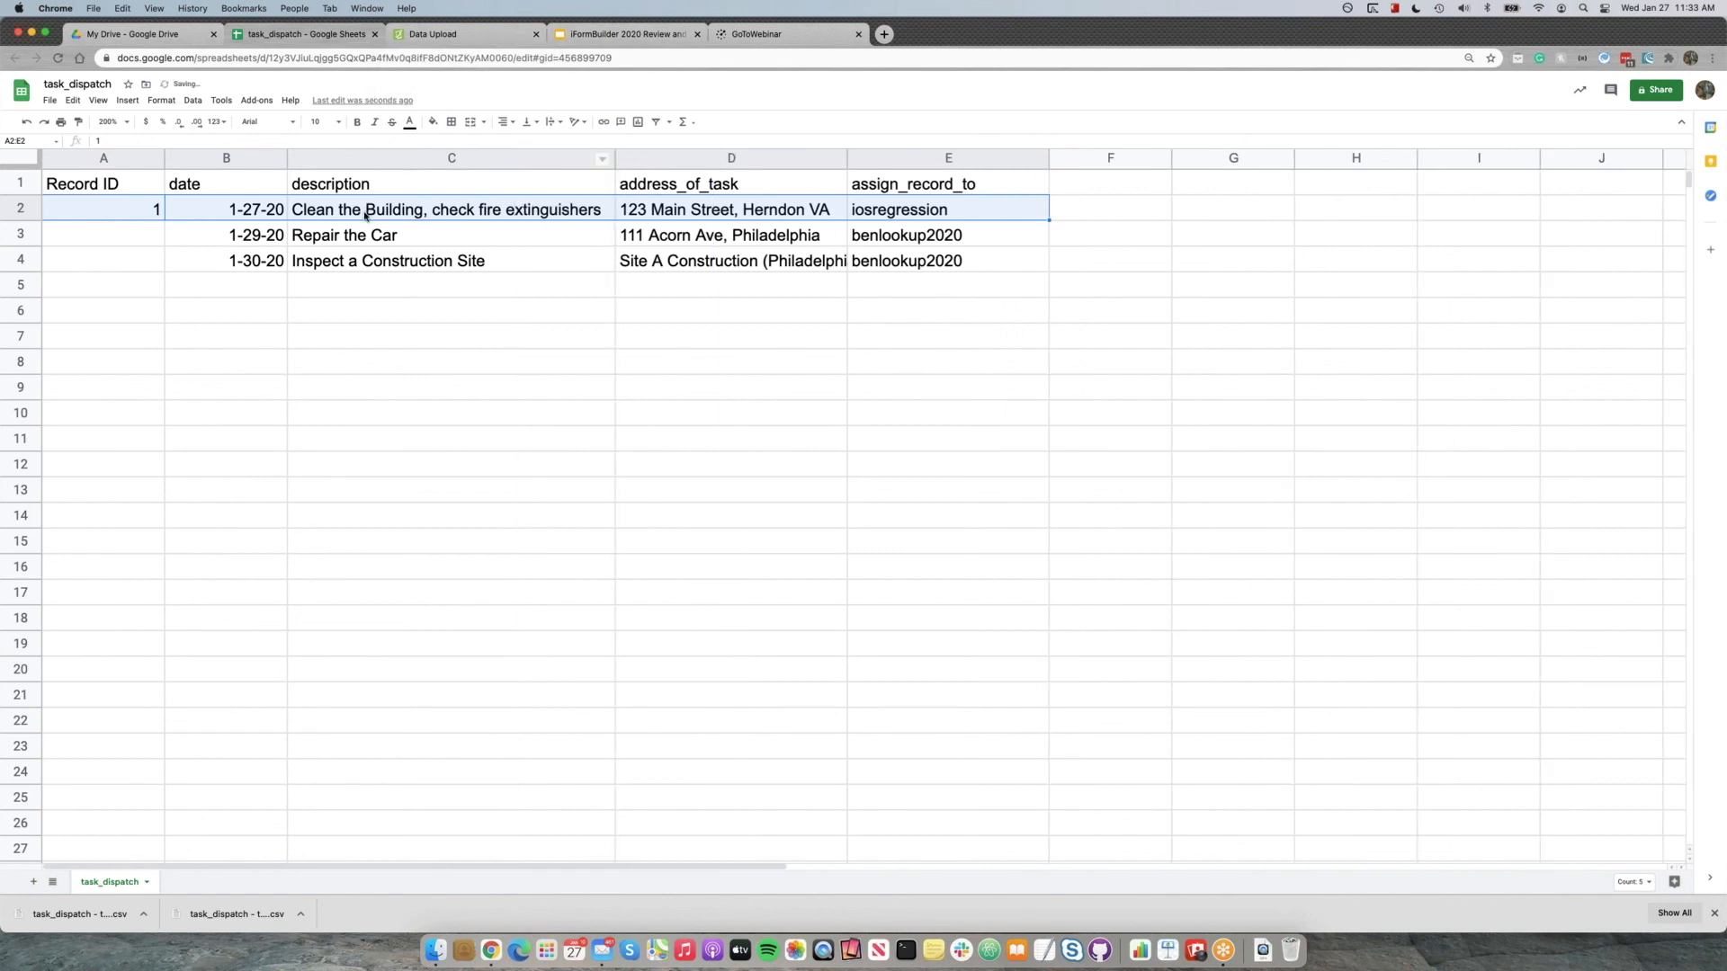
Examine the spreadsheet's first task, the two rows without a record ID, and the assign_record_to column.
click(360, 216)
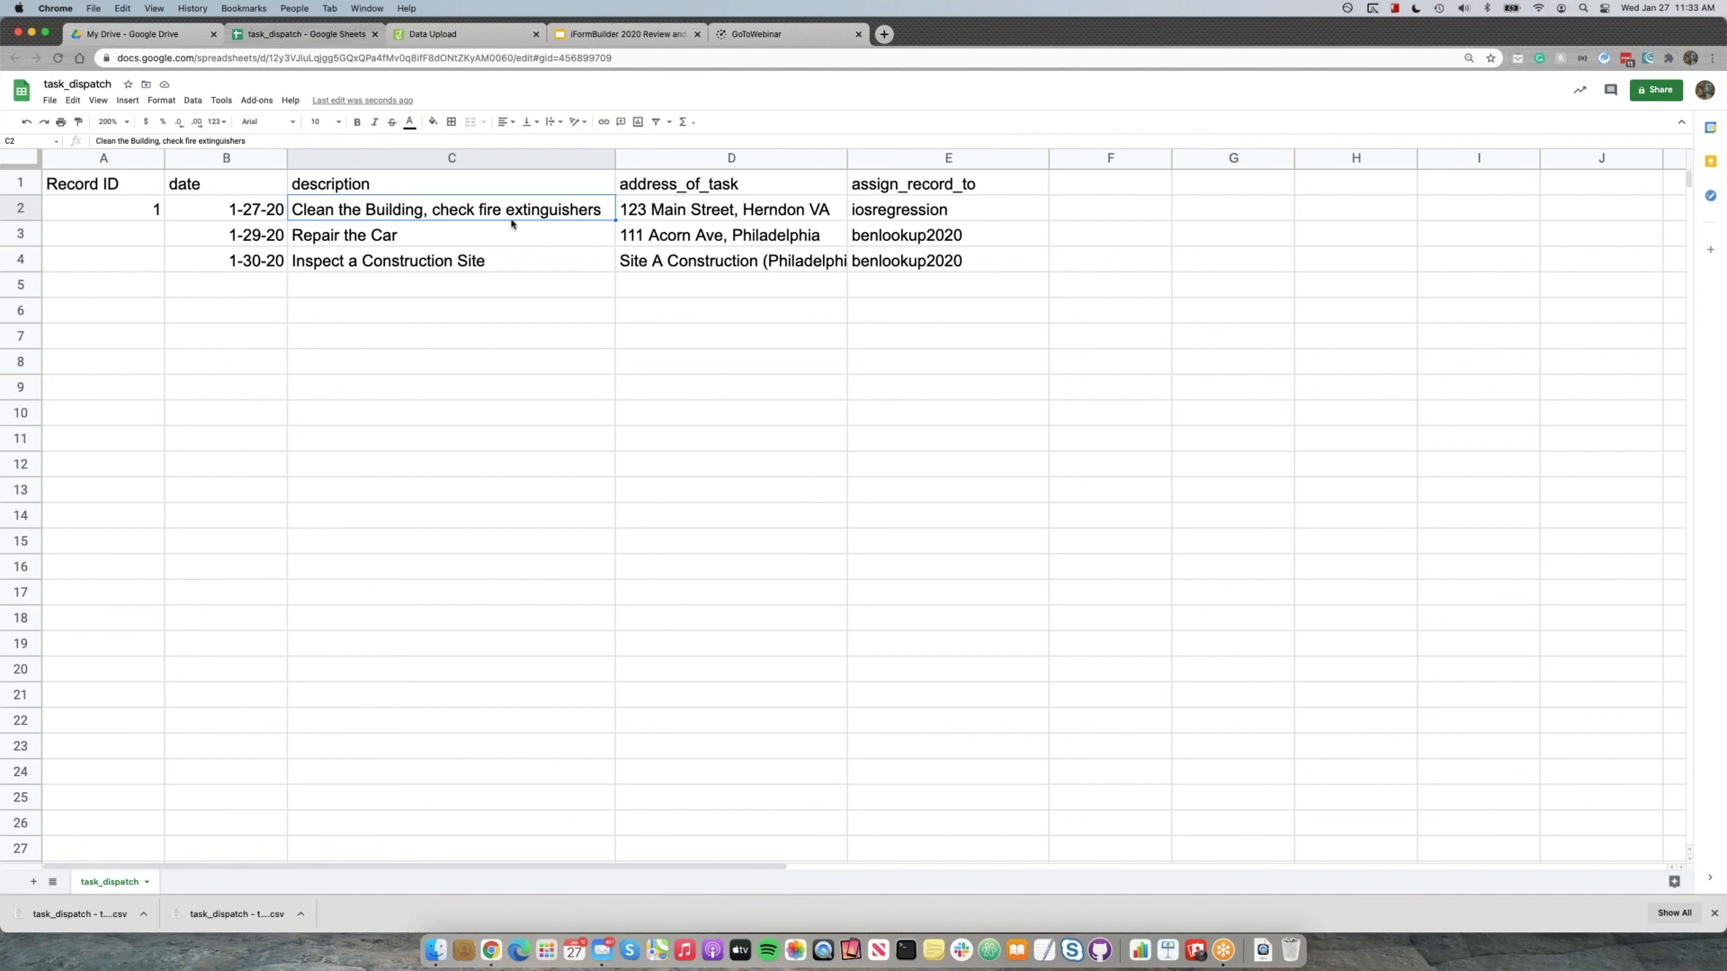
drag(261, 236, 876, 255)
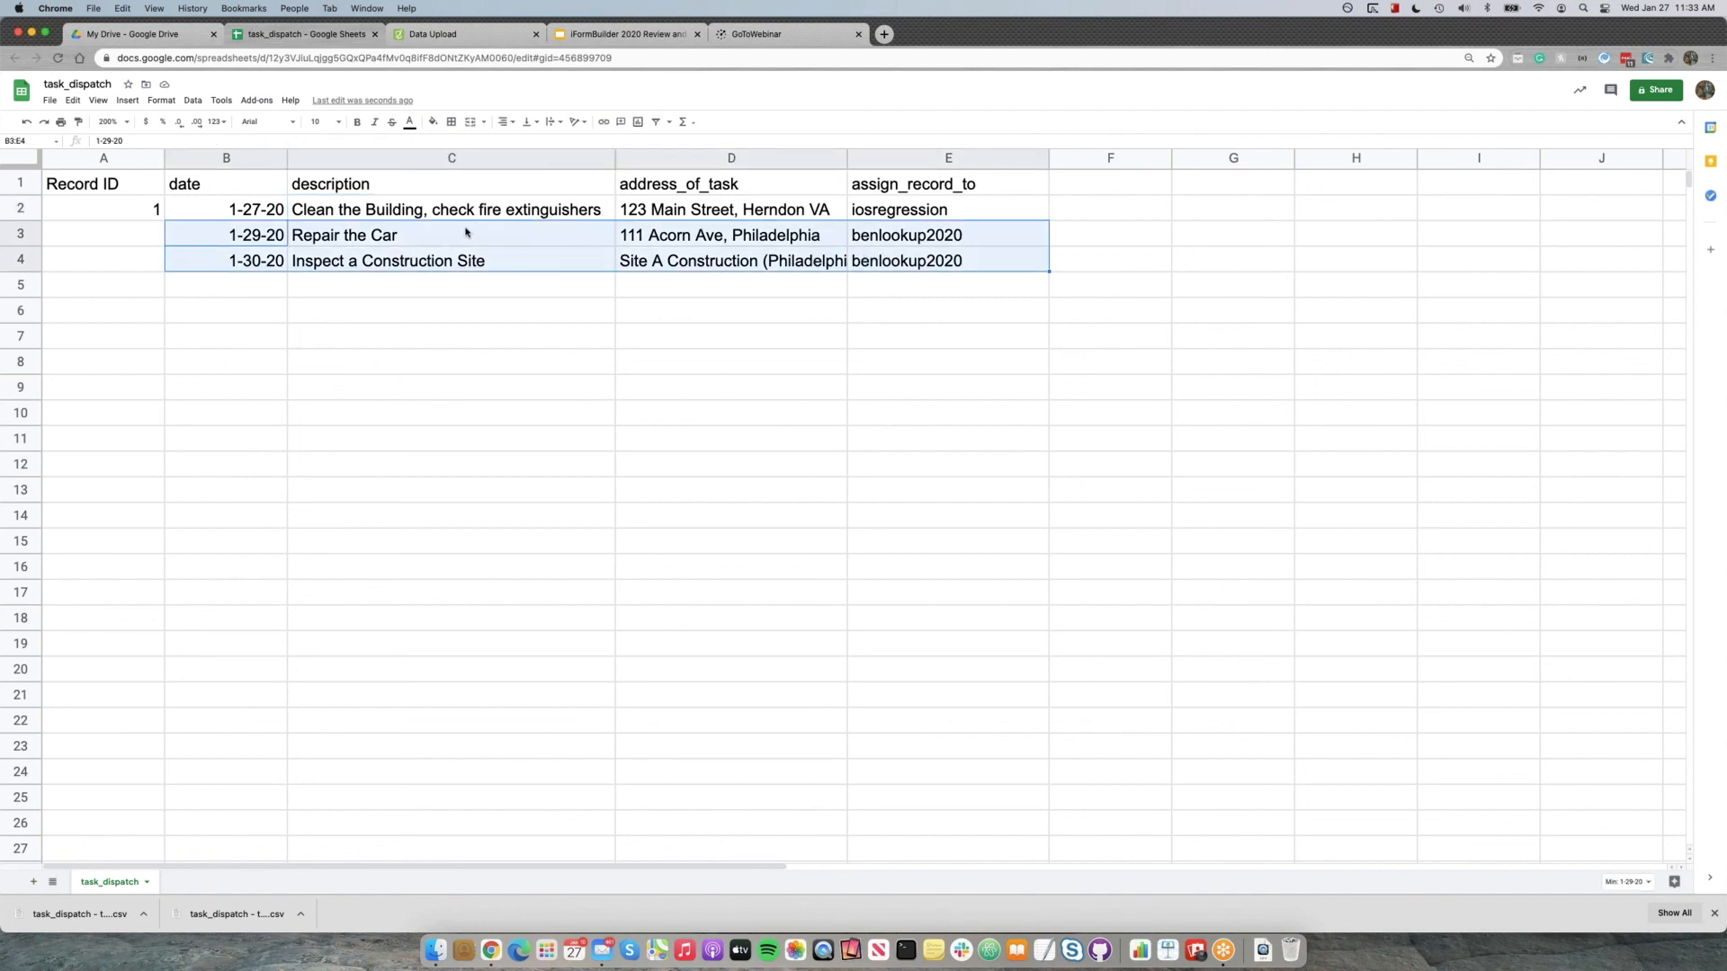
click(452, 262)
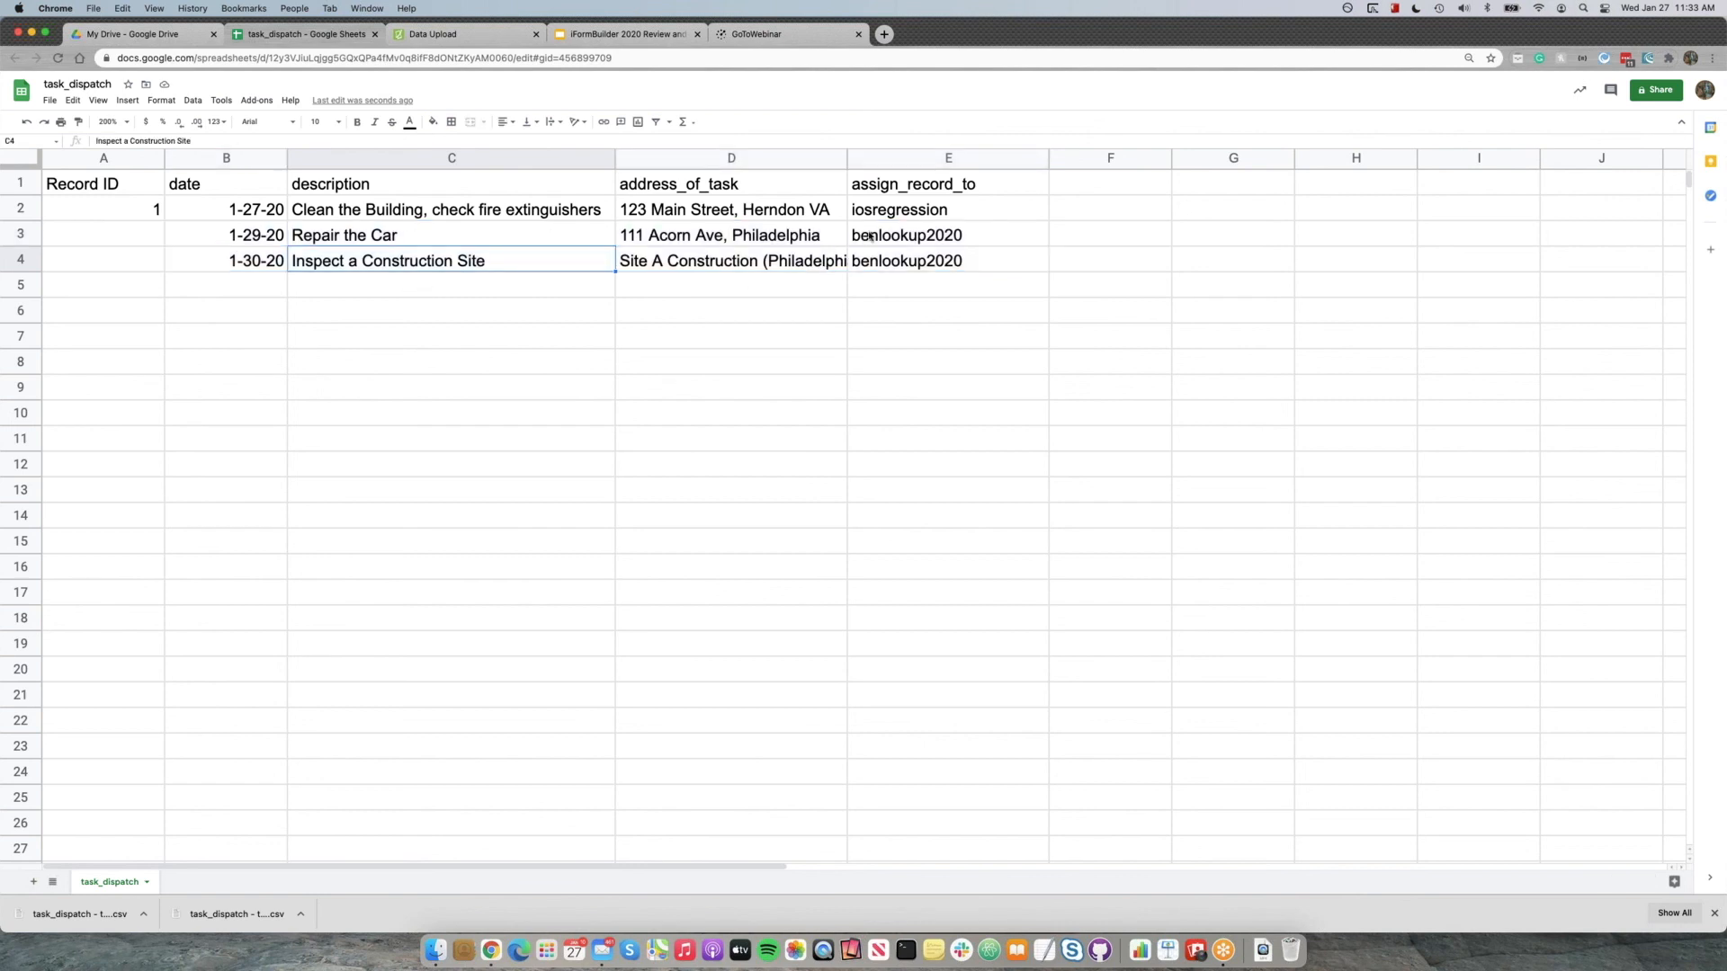
click(906, 189)
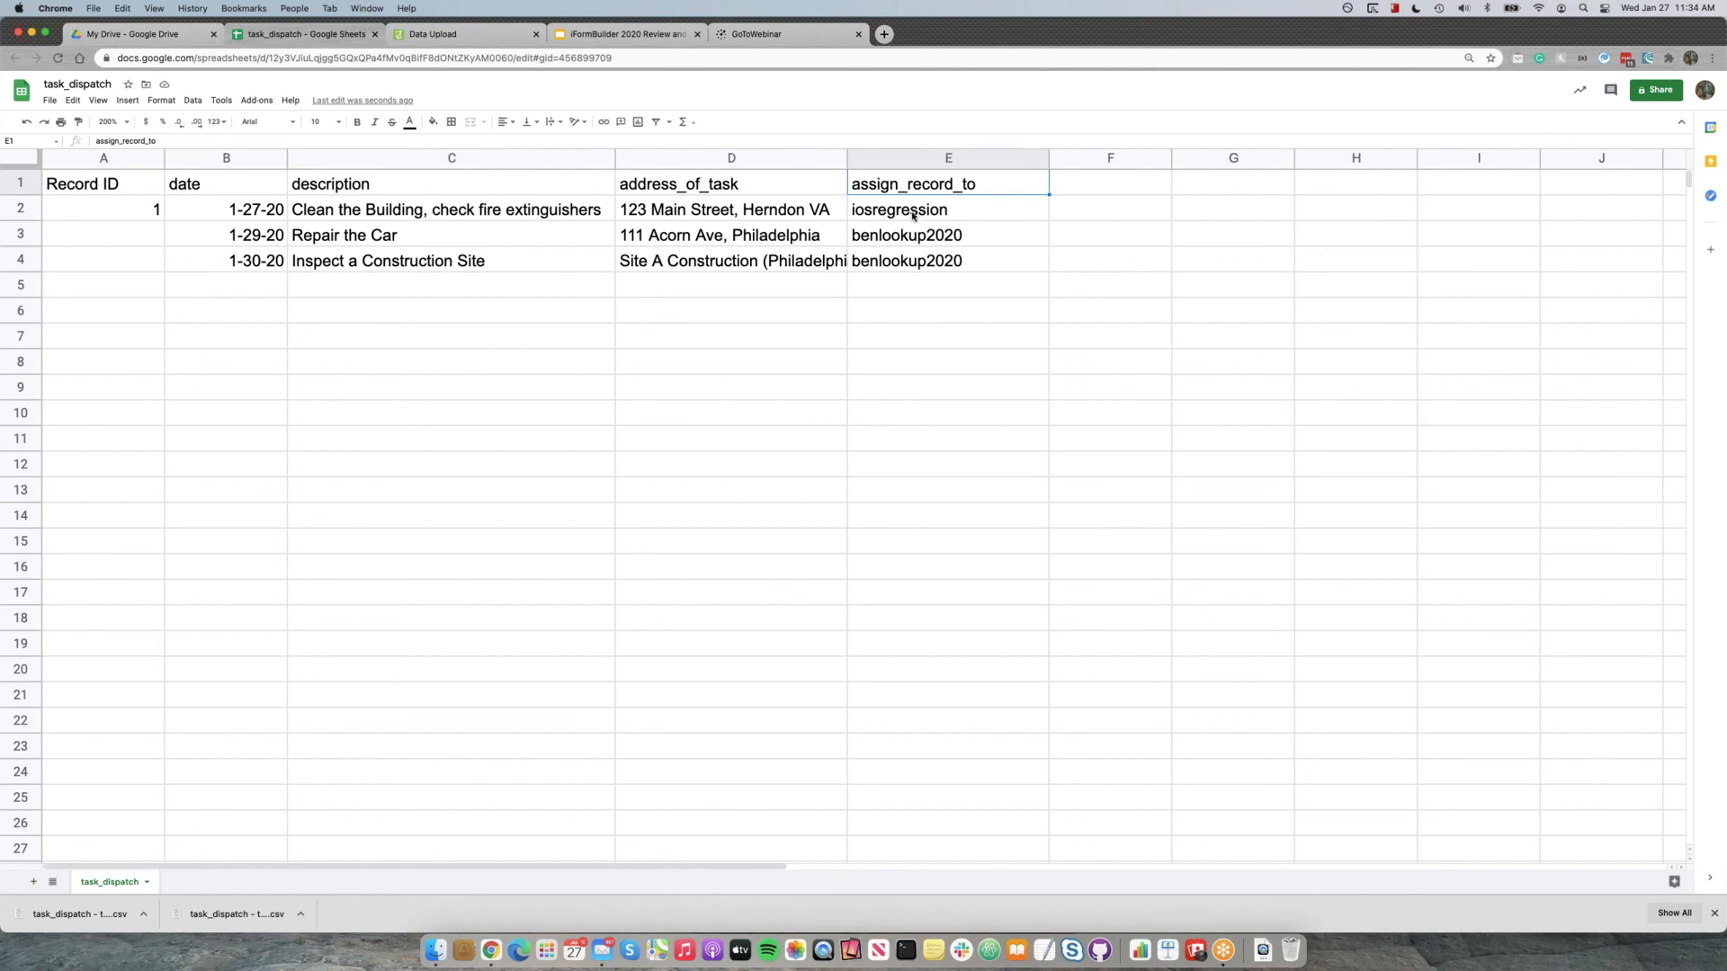
drag(913, 214, 911, 263)
click(910, 291)
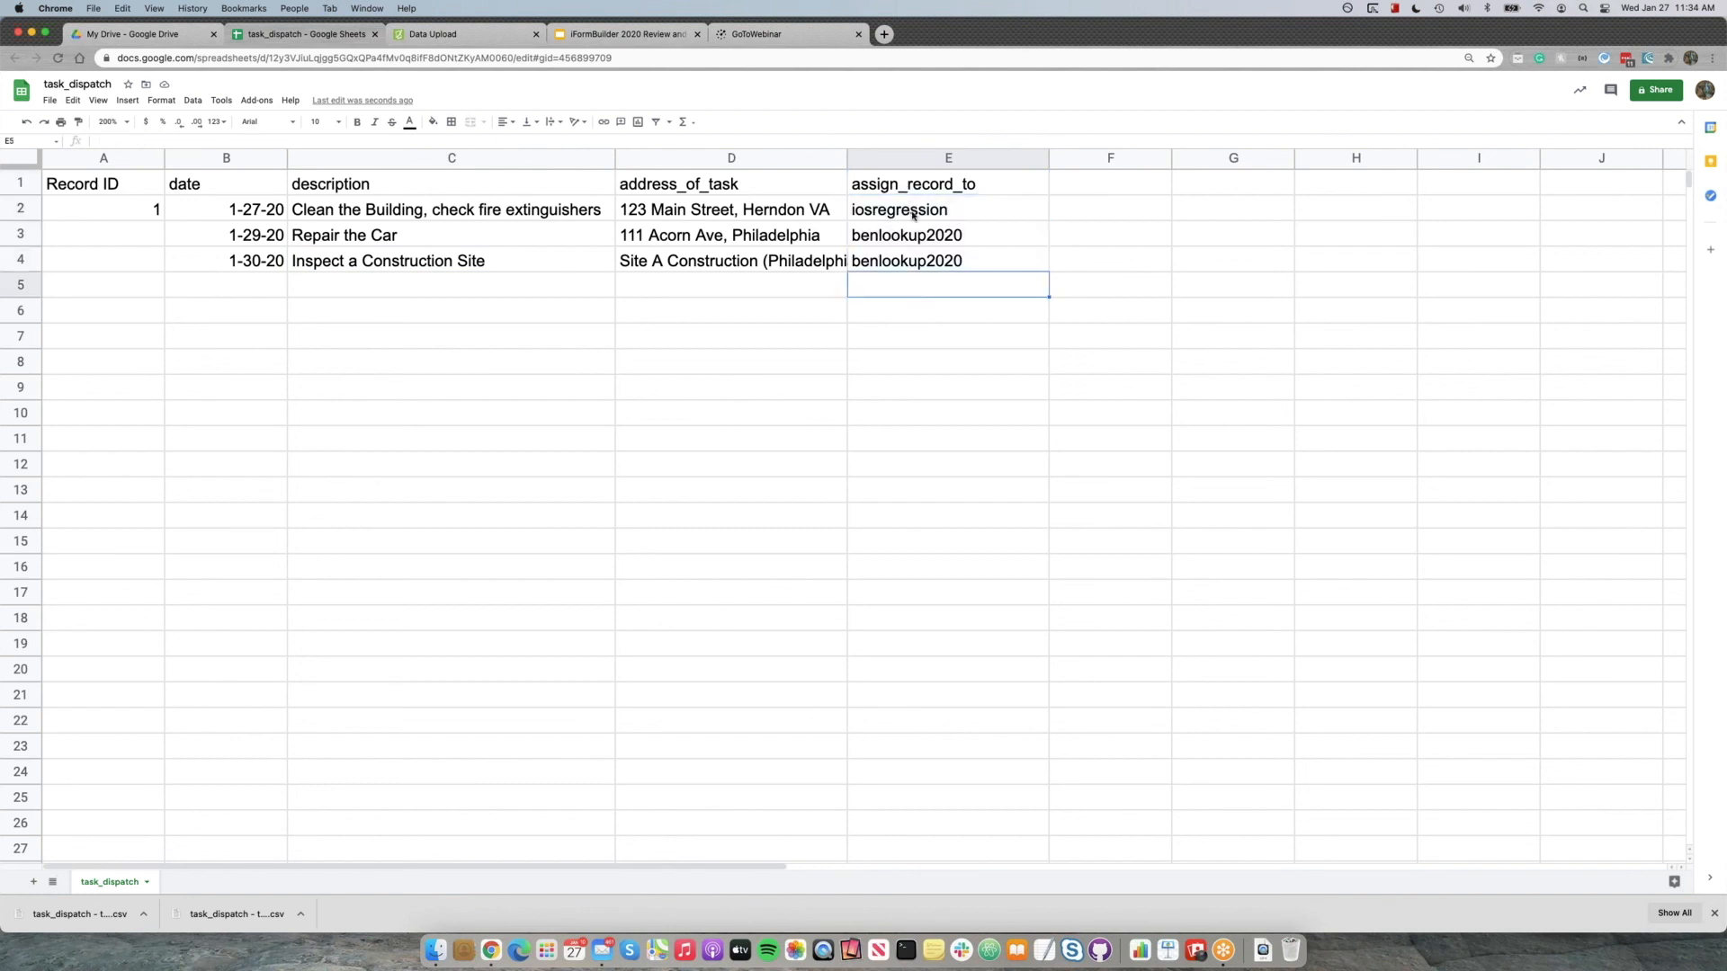
click(913, 214)
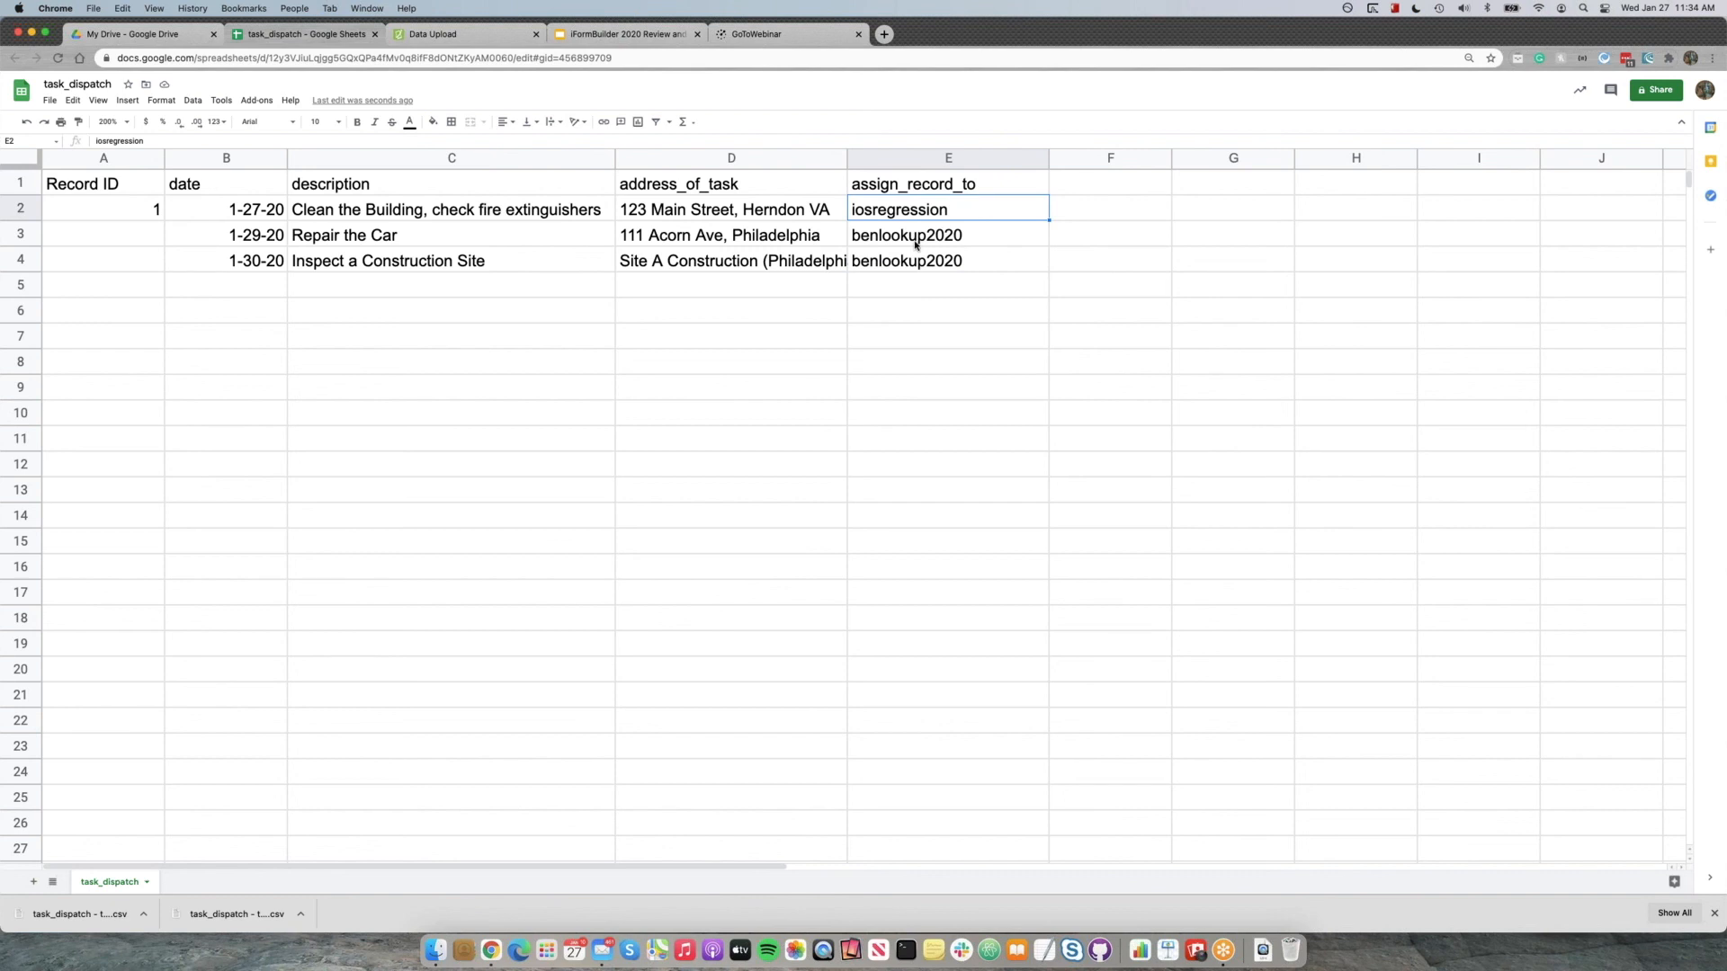
drag(915, 247, 907, 264)
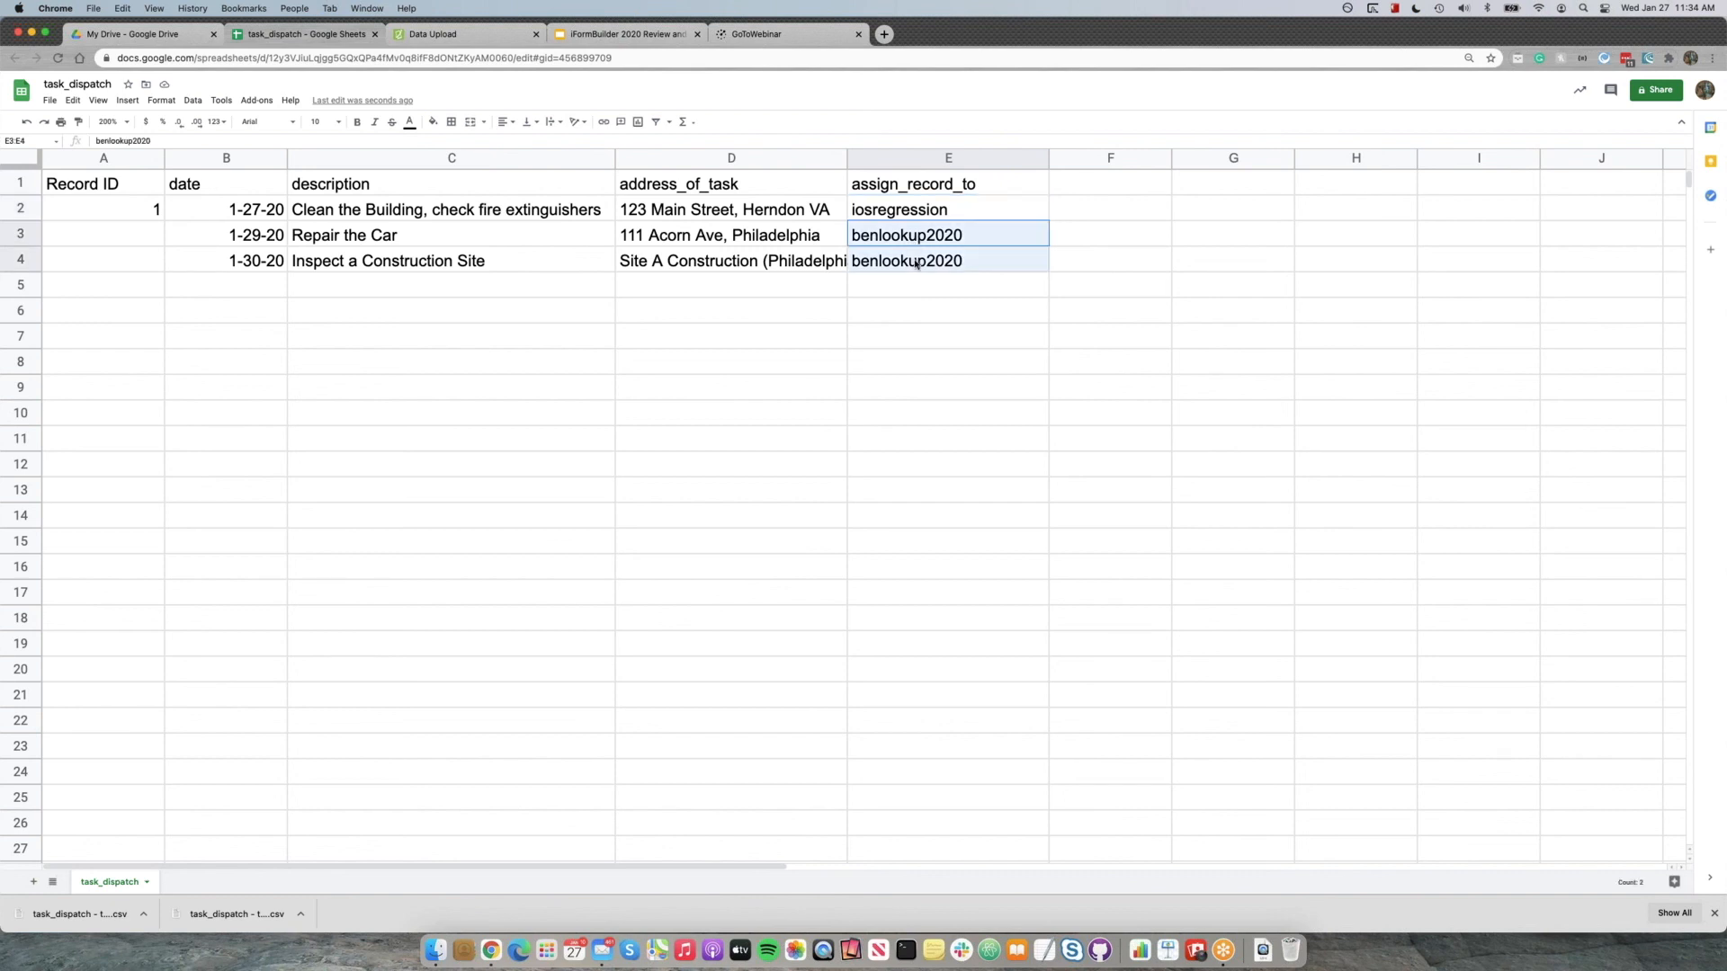
click(884, 317)
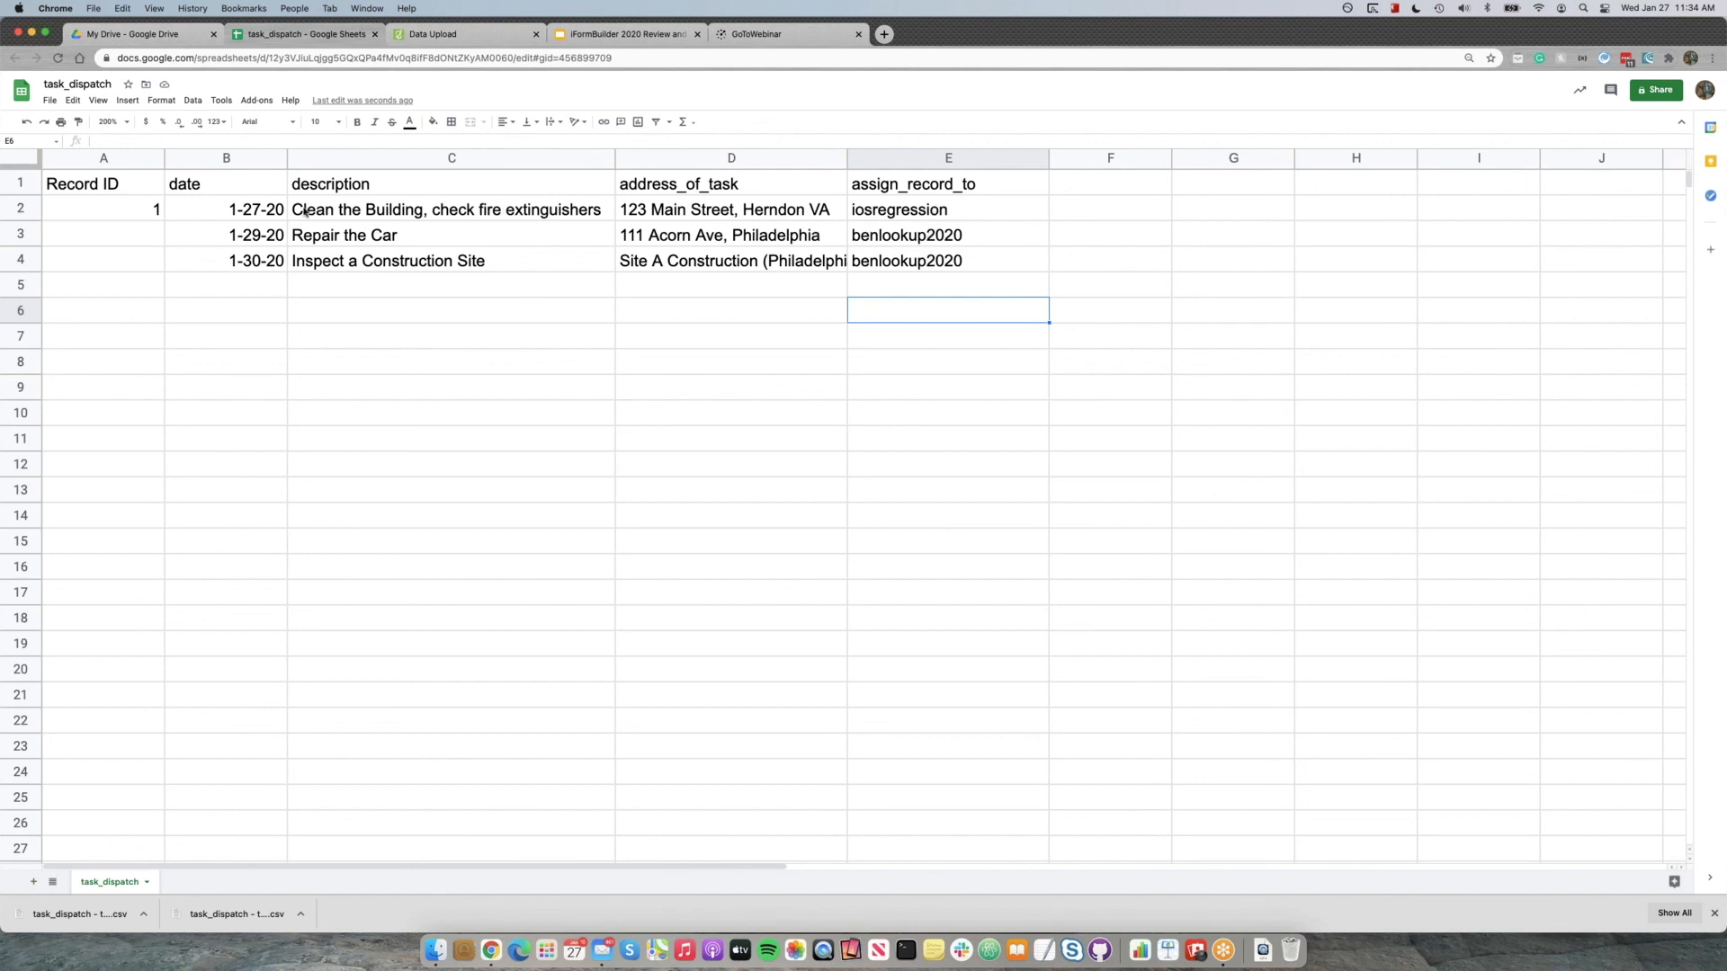
click(238, 216)
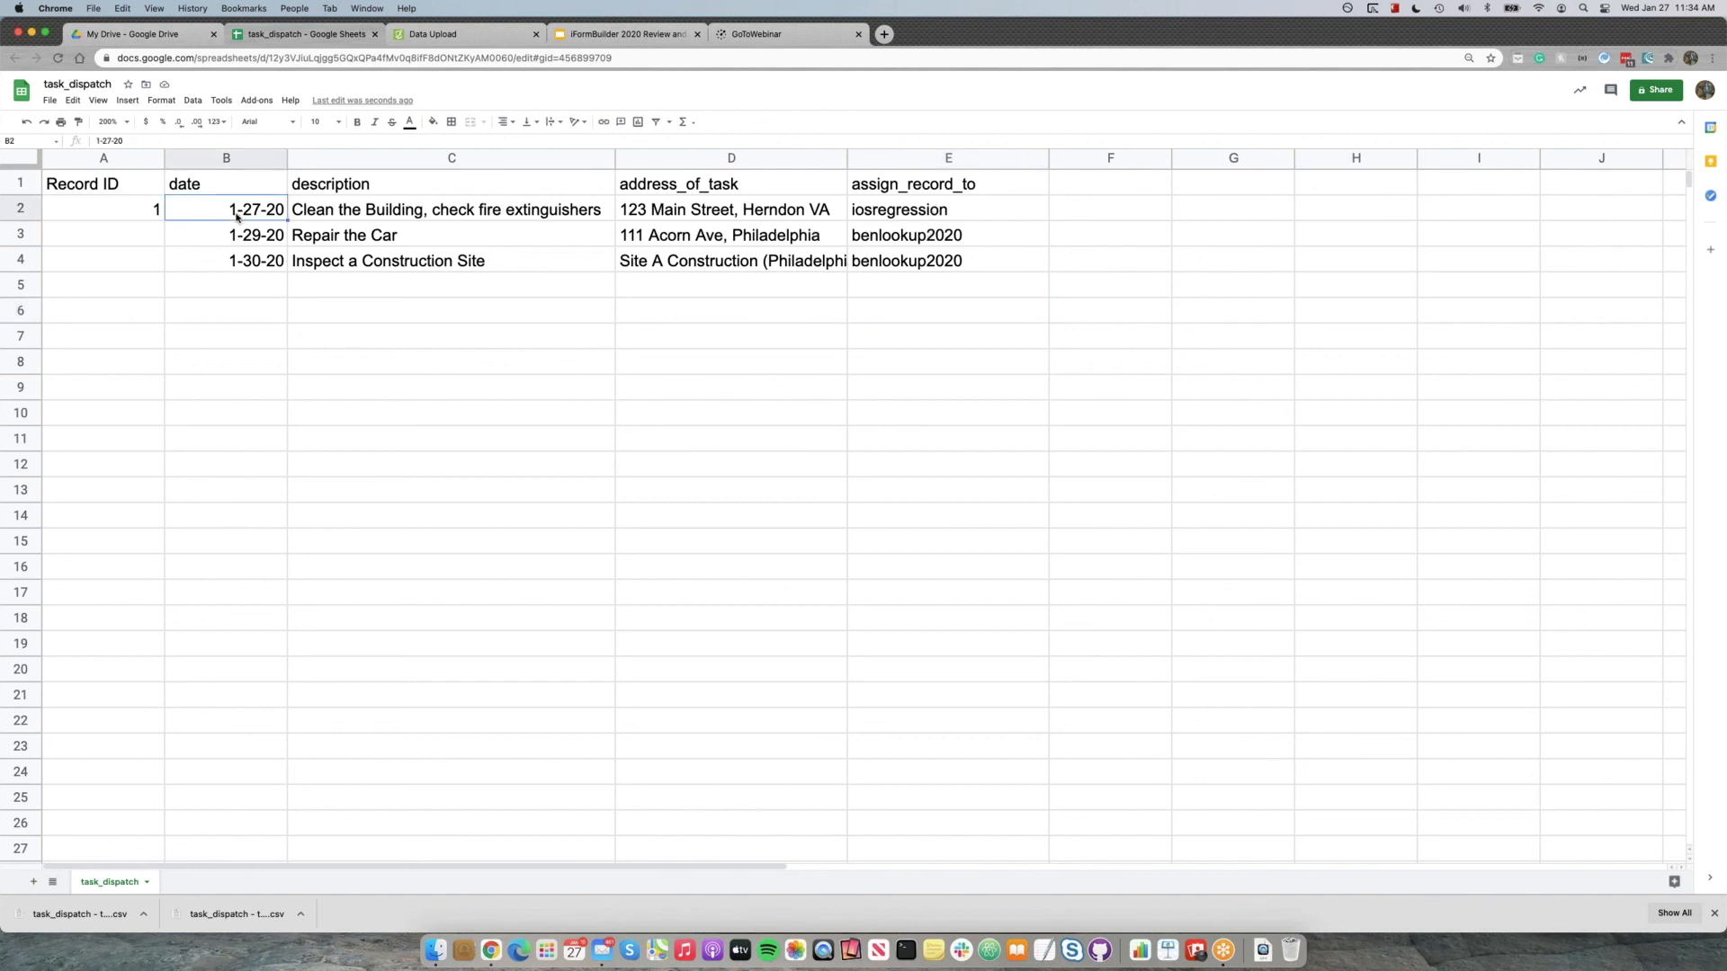
click(110, 216)
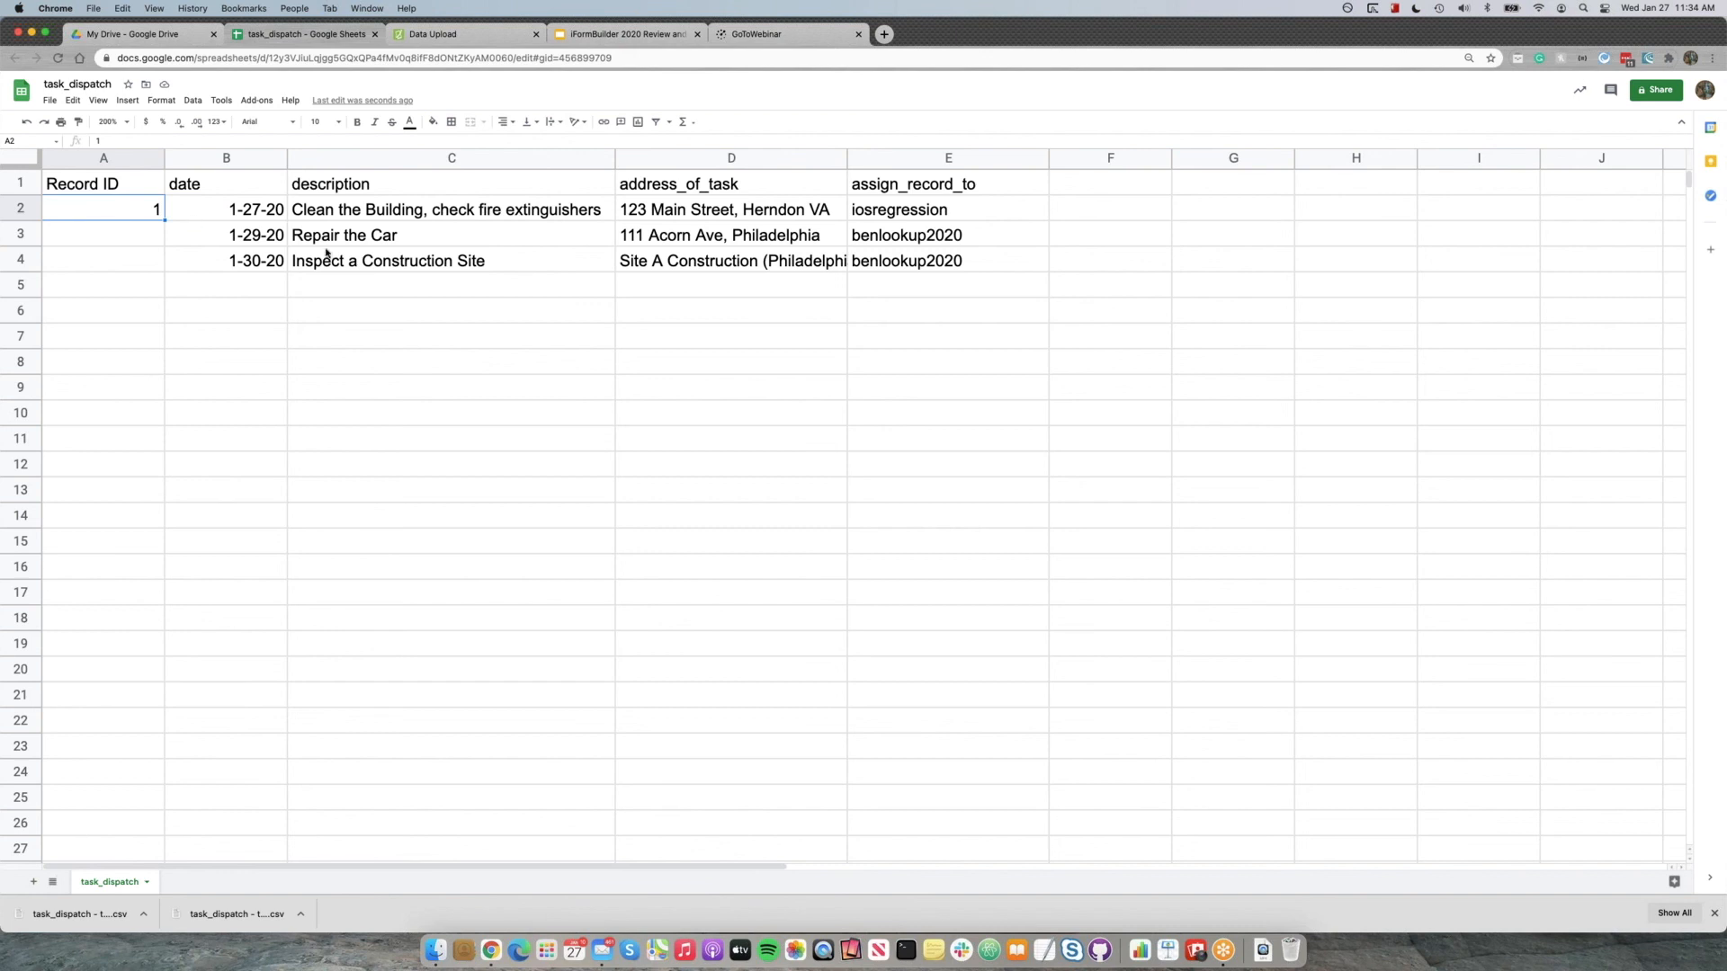
Start a new file upload from the Data Upload dashboard.
click(457, 39)
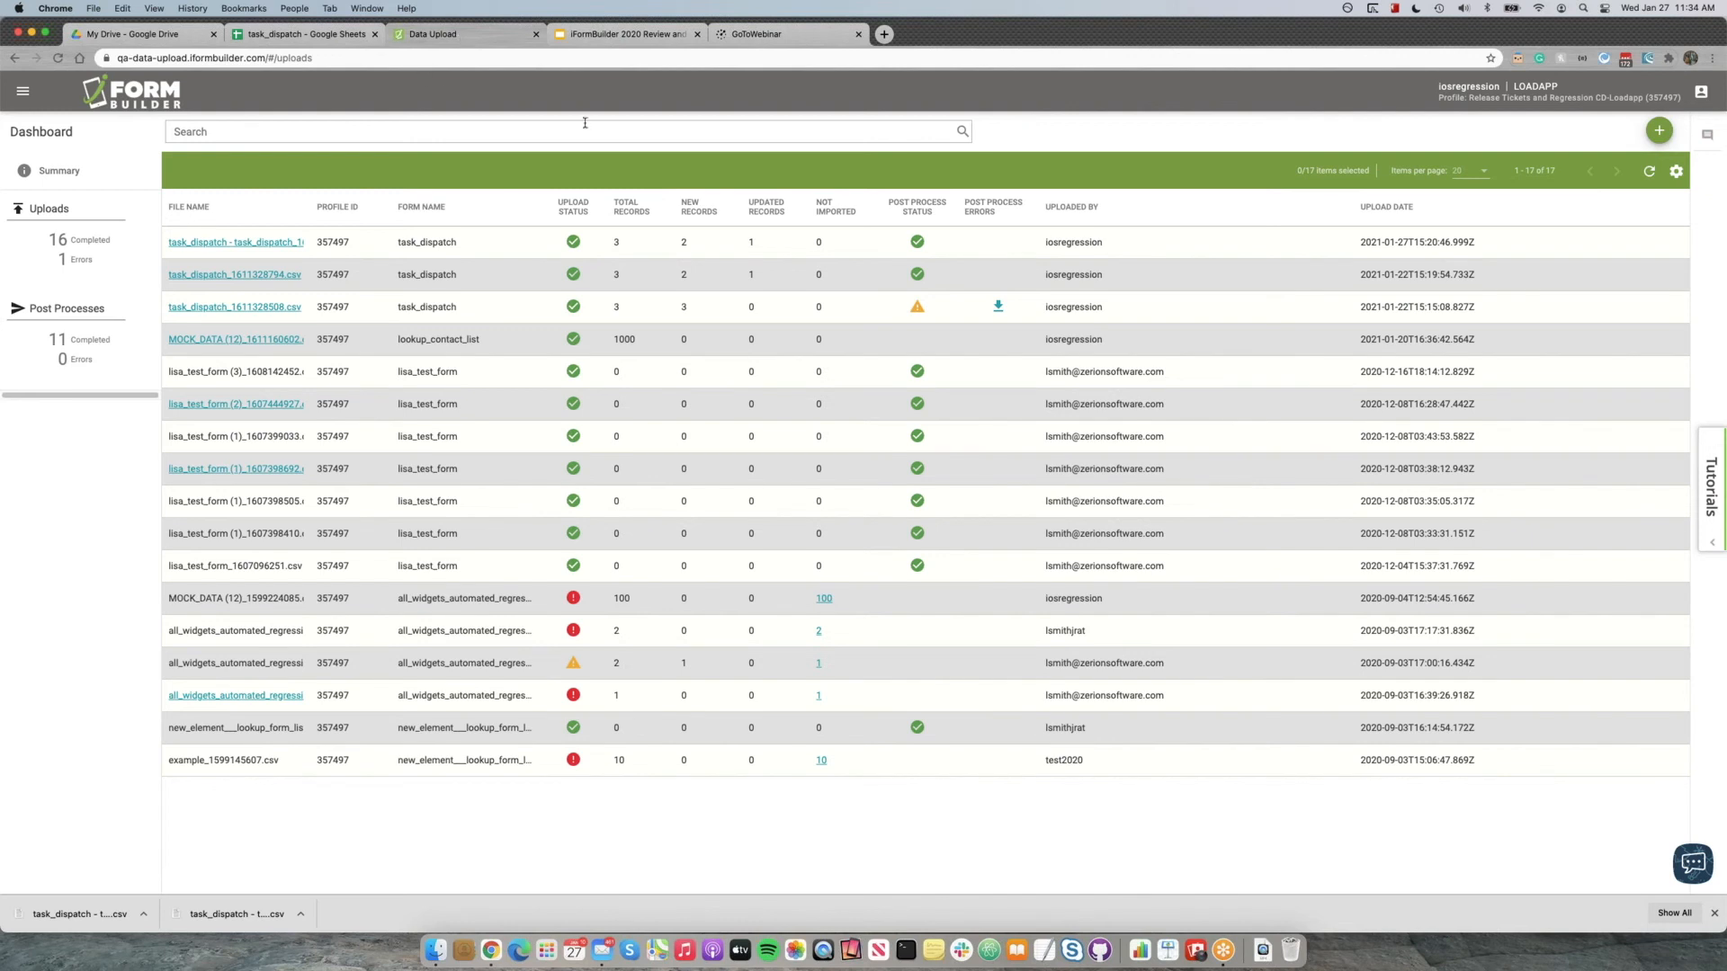
click(1661, 132)
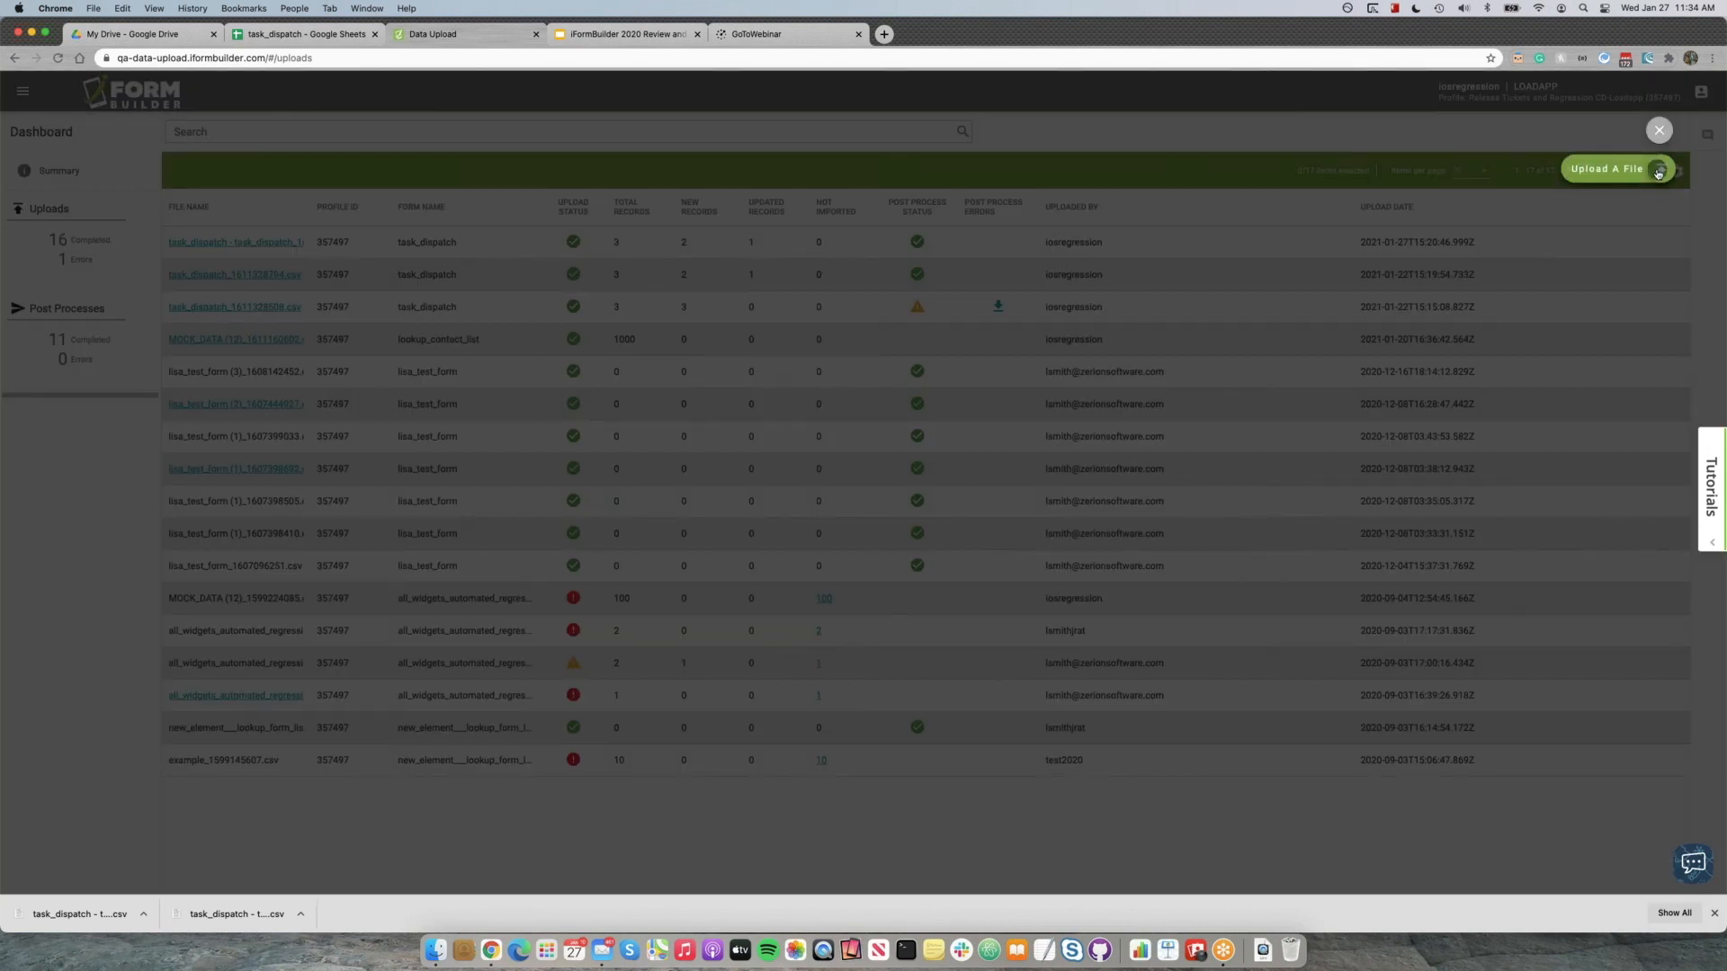
click(1659, 171)
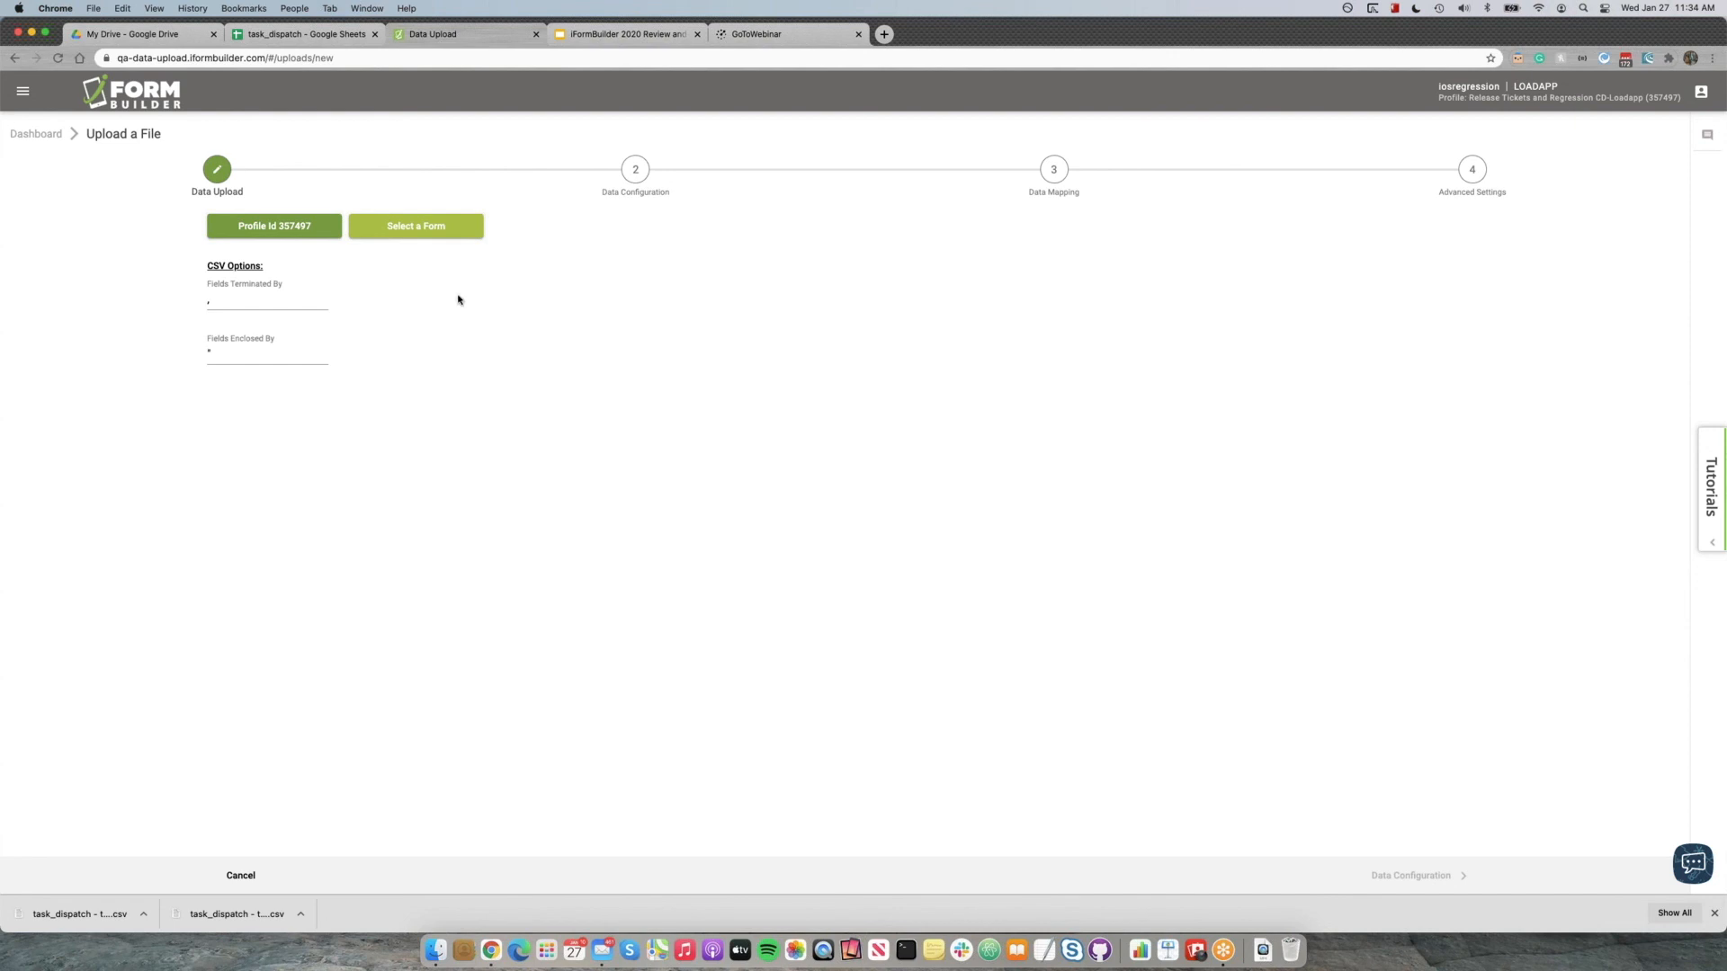
Select the task_dispatch form as the upload target and add the downloaded file "task_dispatch - task_dispatch (1).csv".
click(439, 236)
text(task_dis)
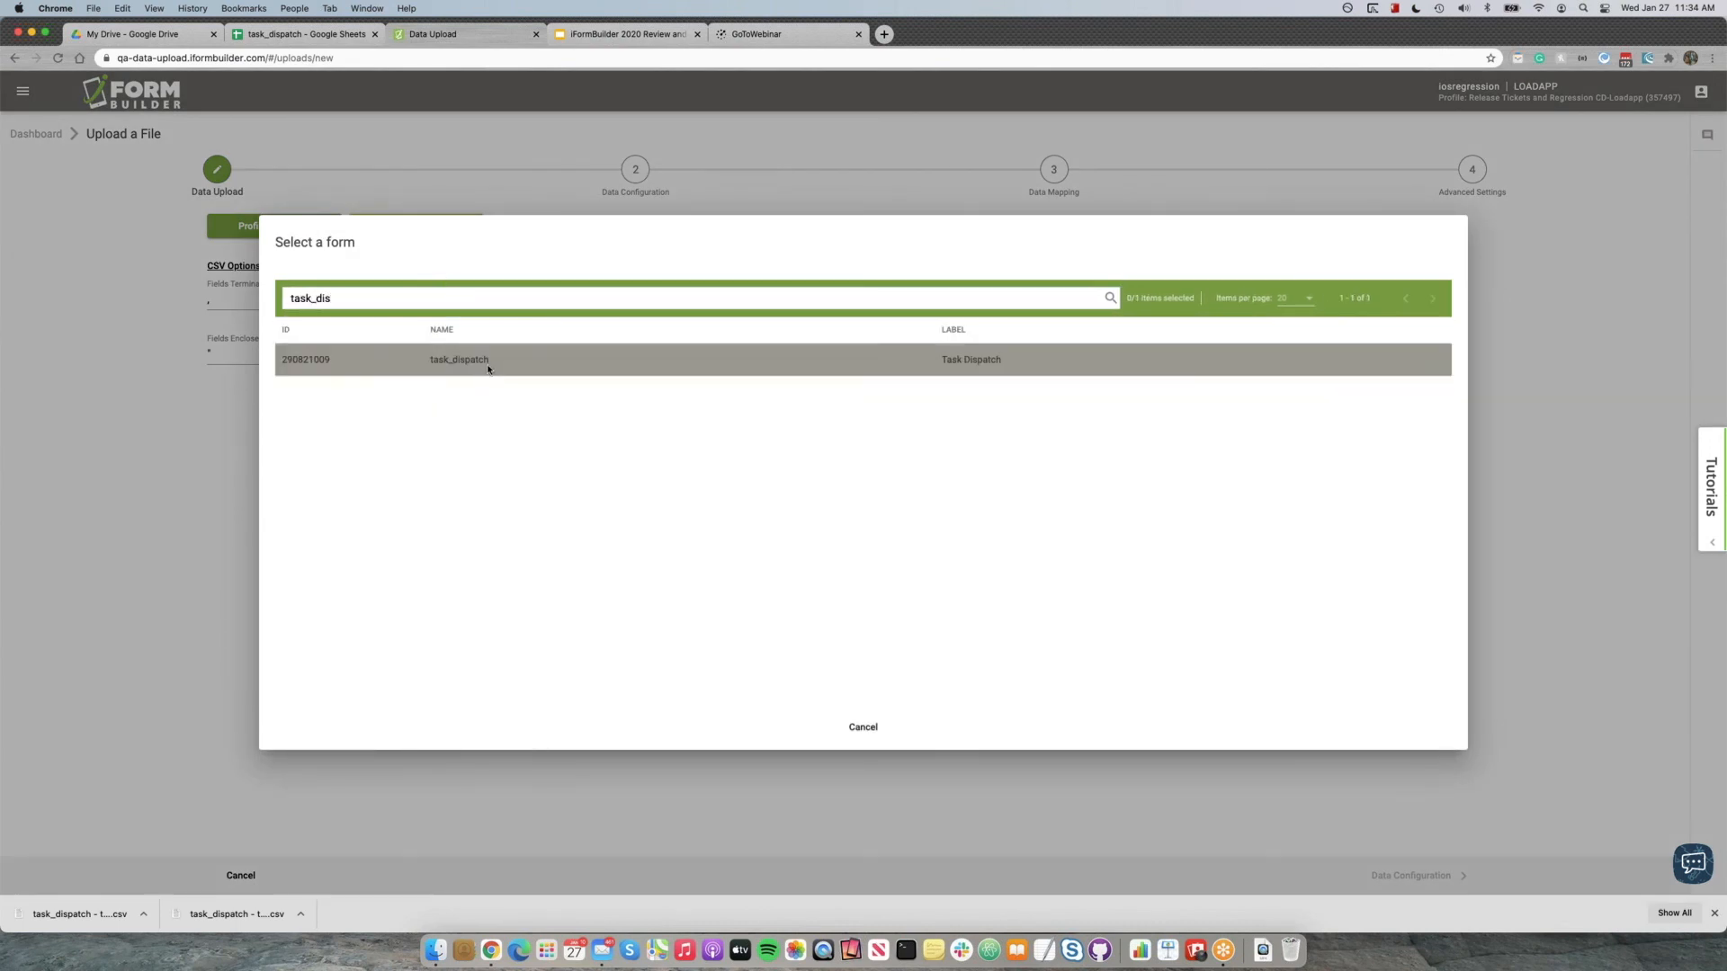
click(487, 363)
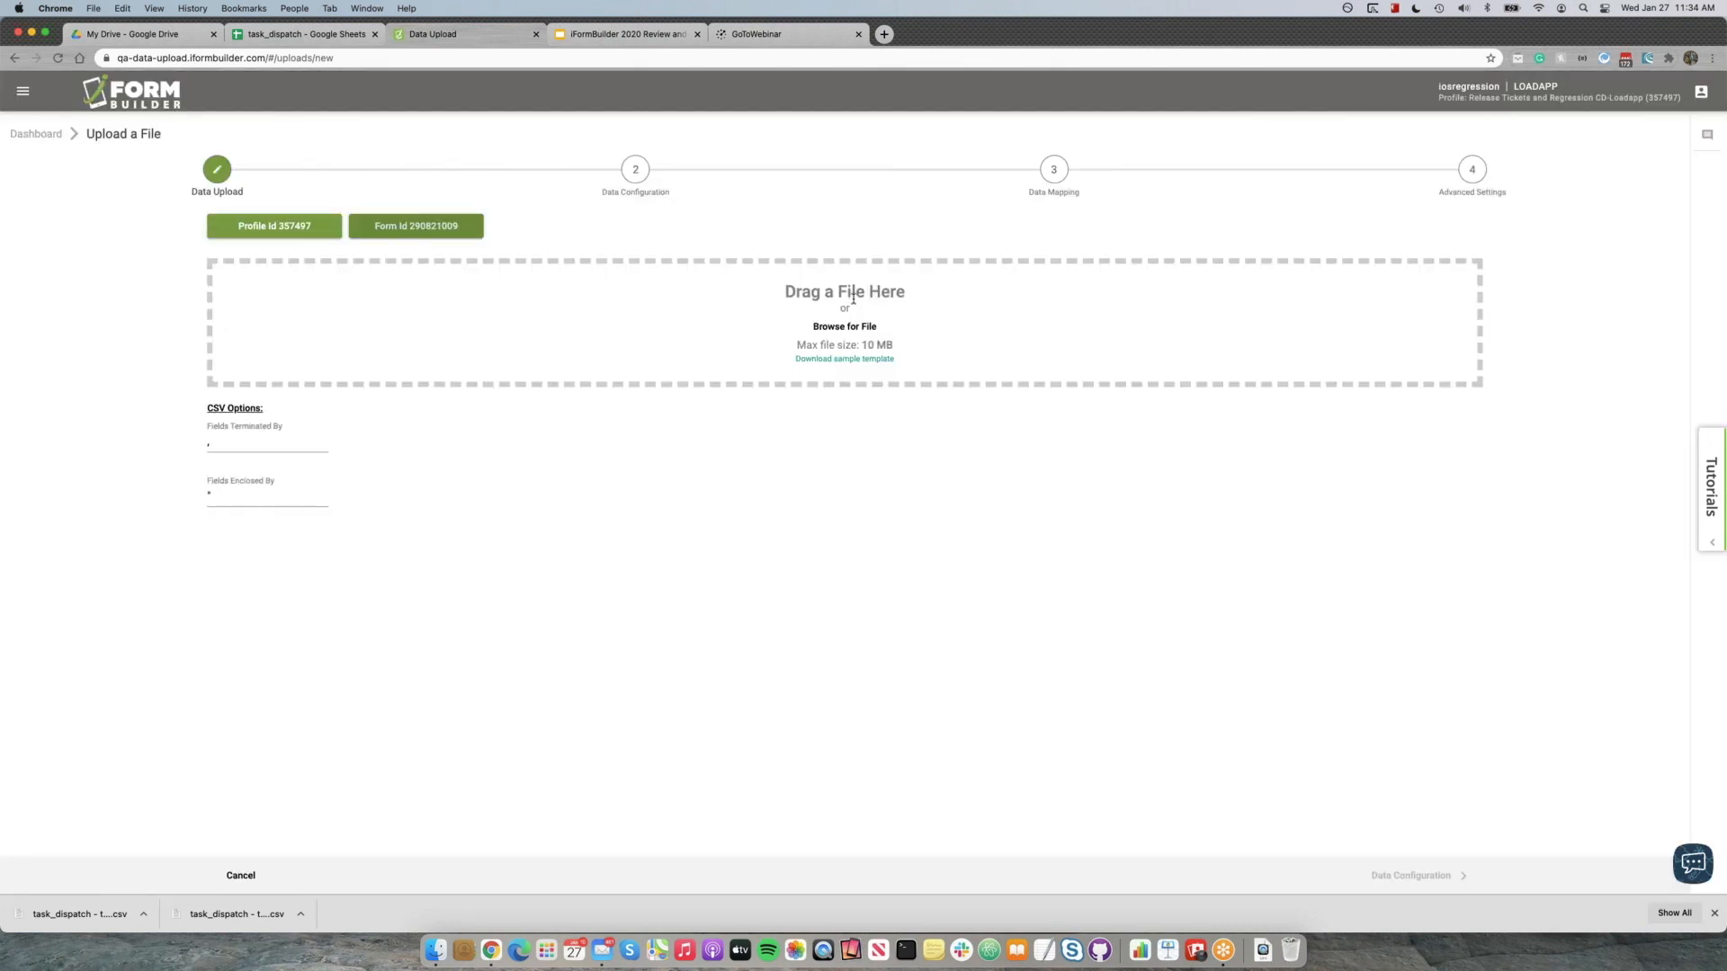
drag(54, 915, 860, 296)
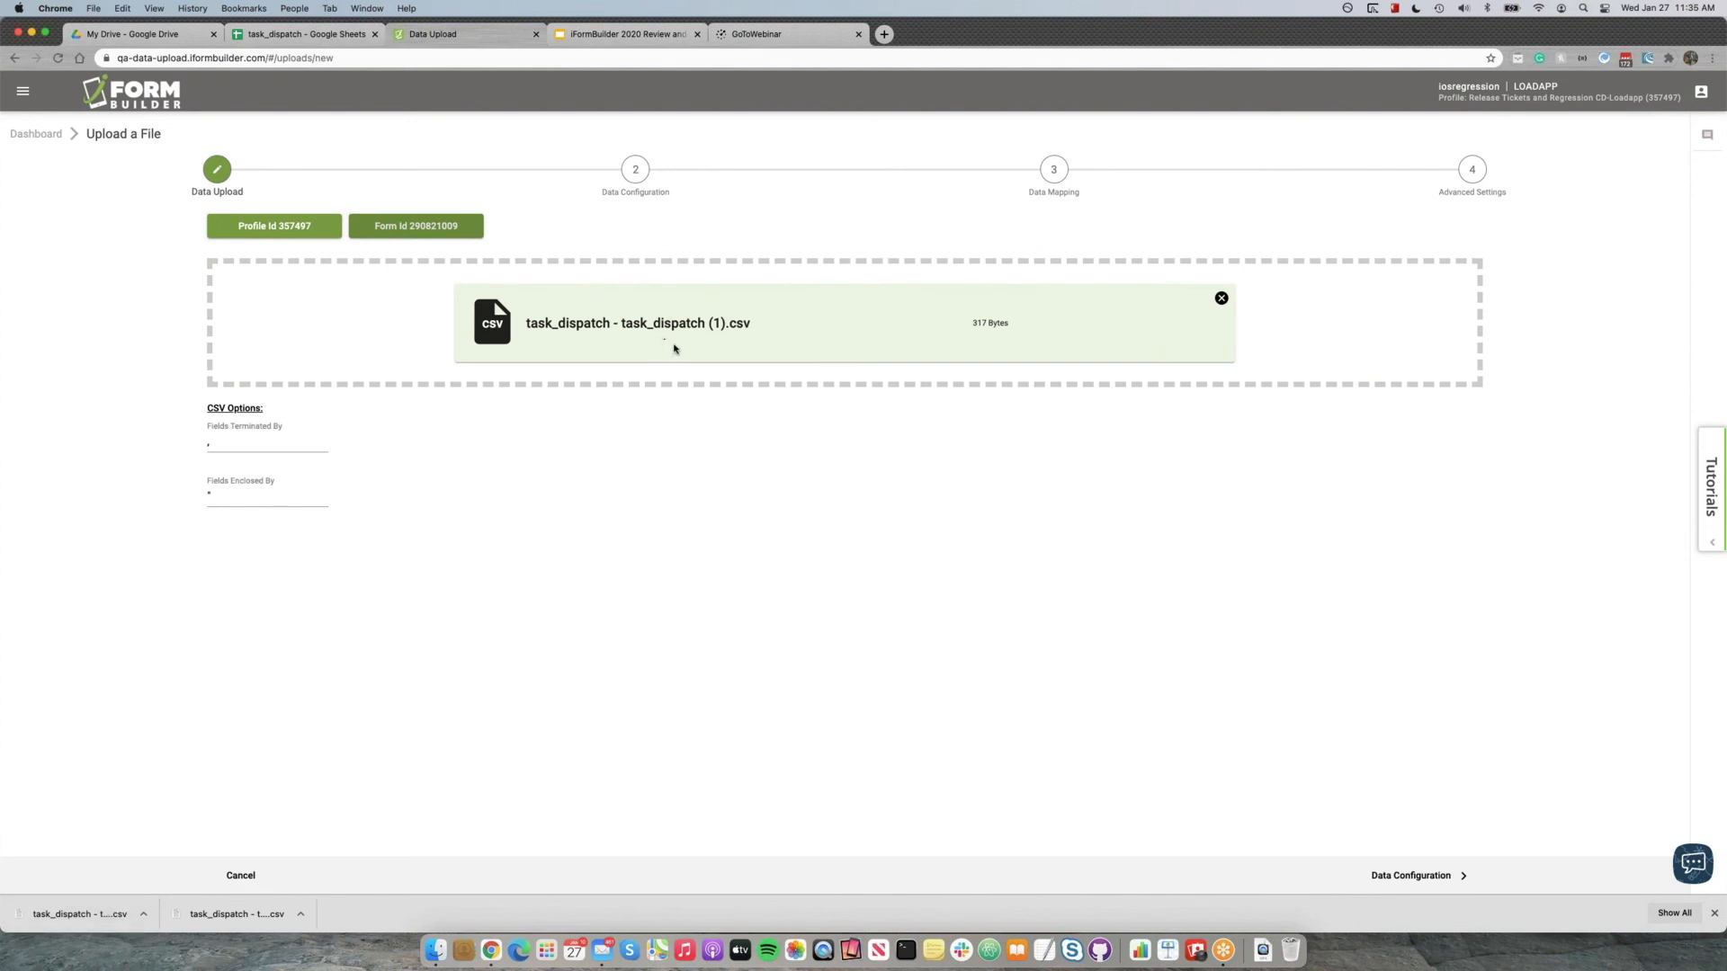
Check the CSV options for the characters that terminate and enclose fields.
click(215, 441)
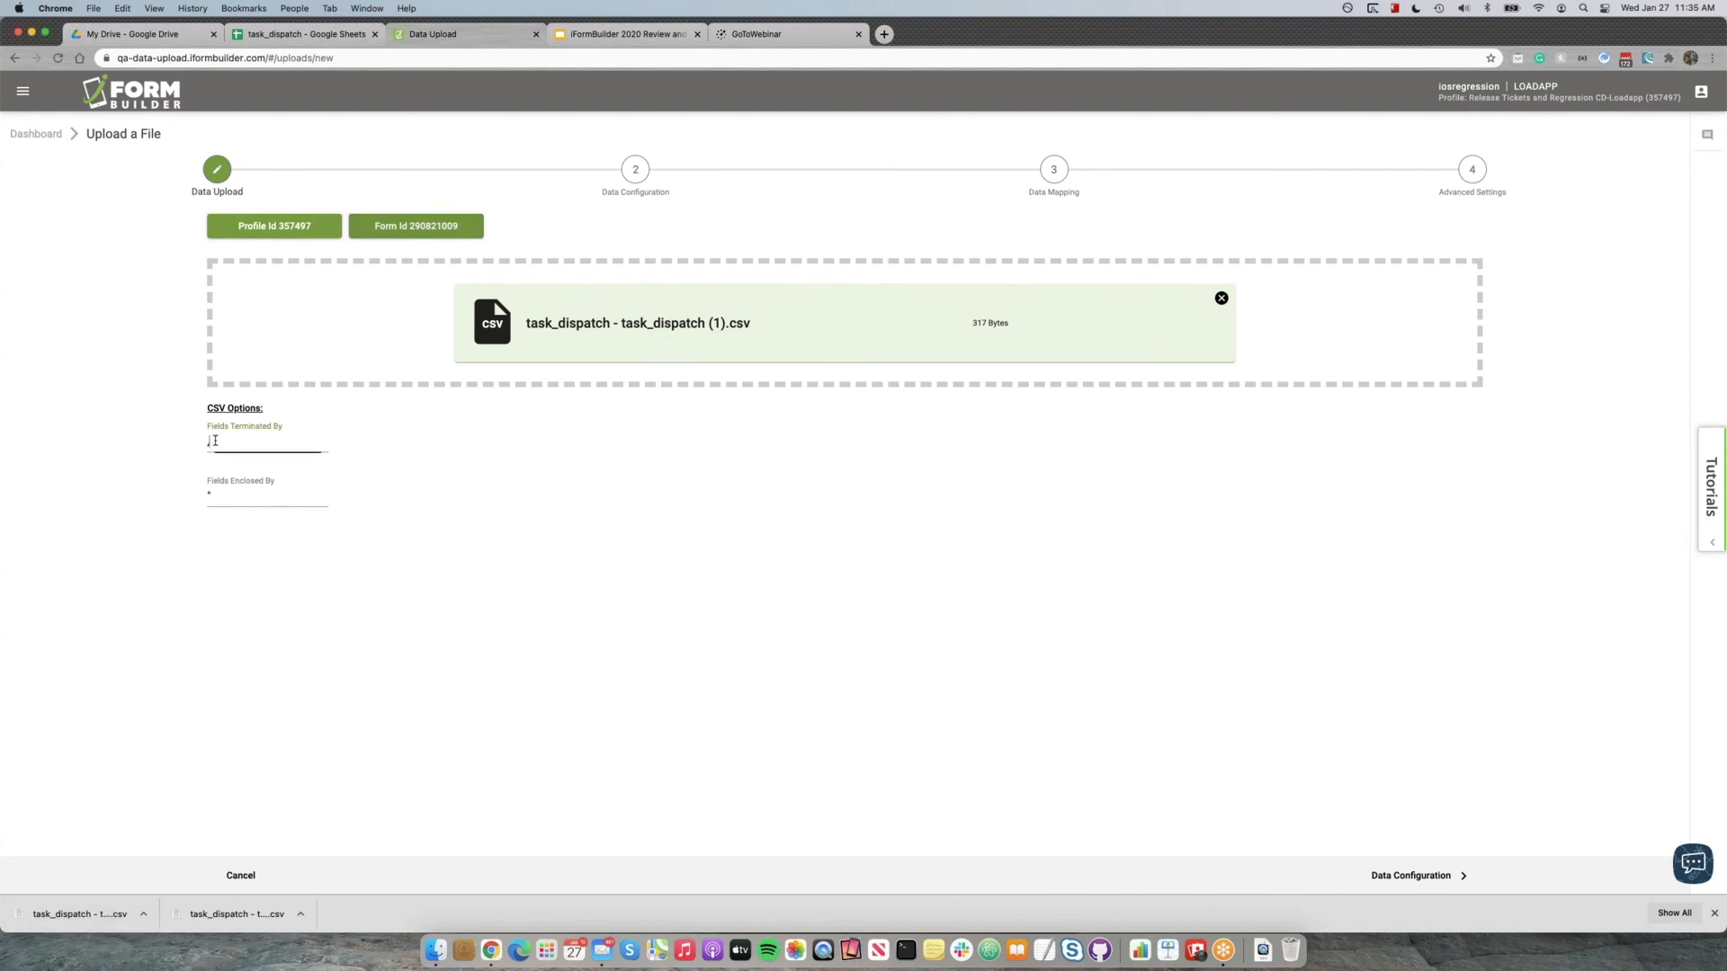
click(213, 494)
click(225, 442)
click(255, 498)
click(246, 445)
Continue to data configuration and choose Update existing records by Id.
click(1447, 881)
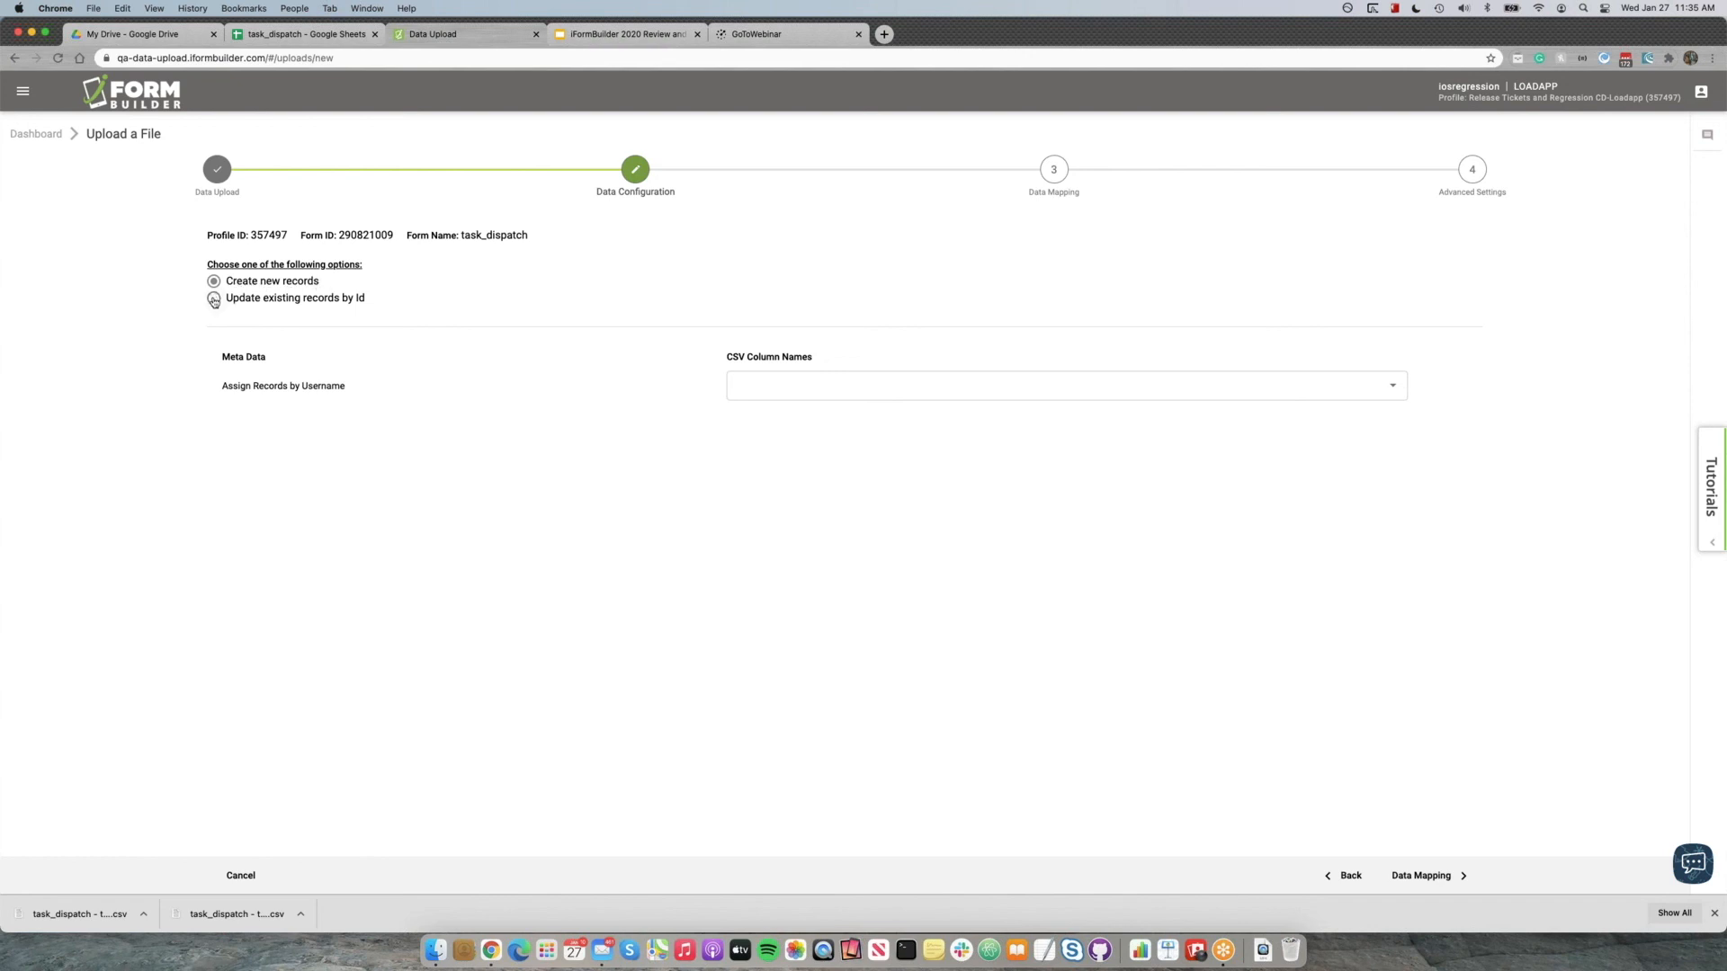
click(214, 300)
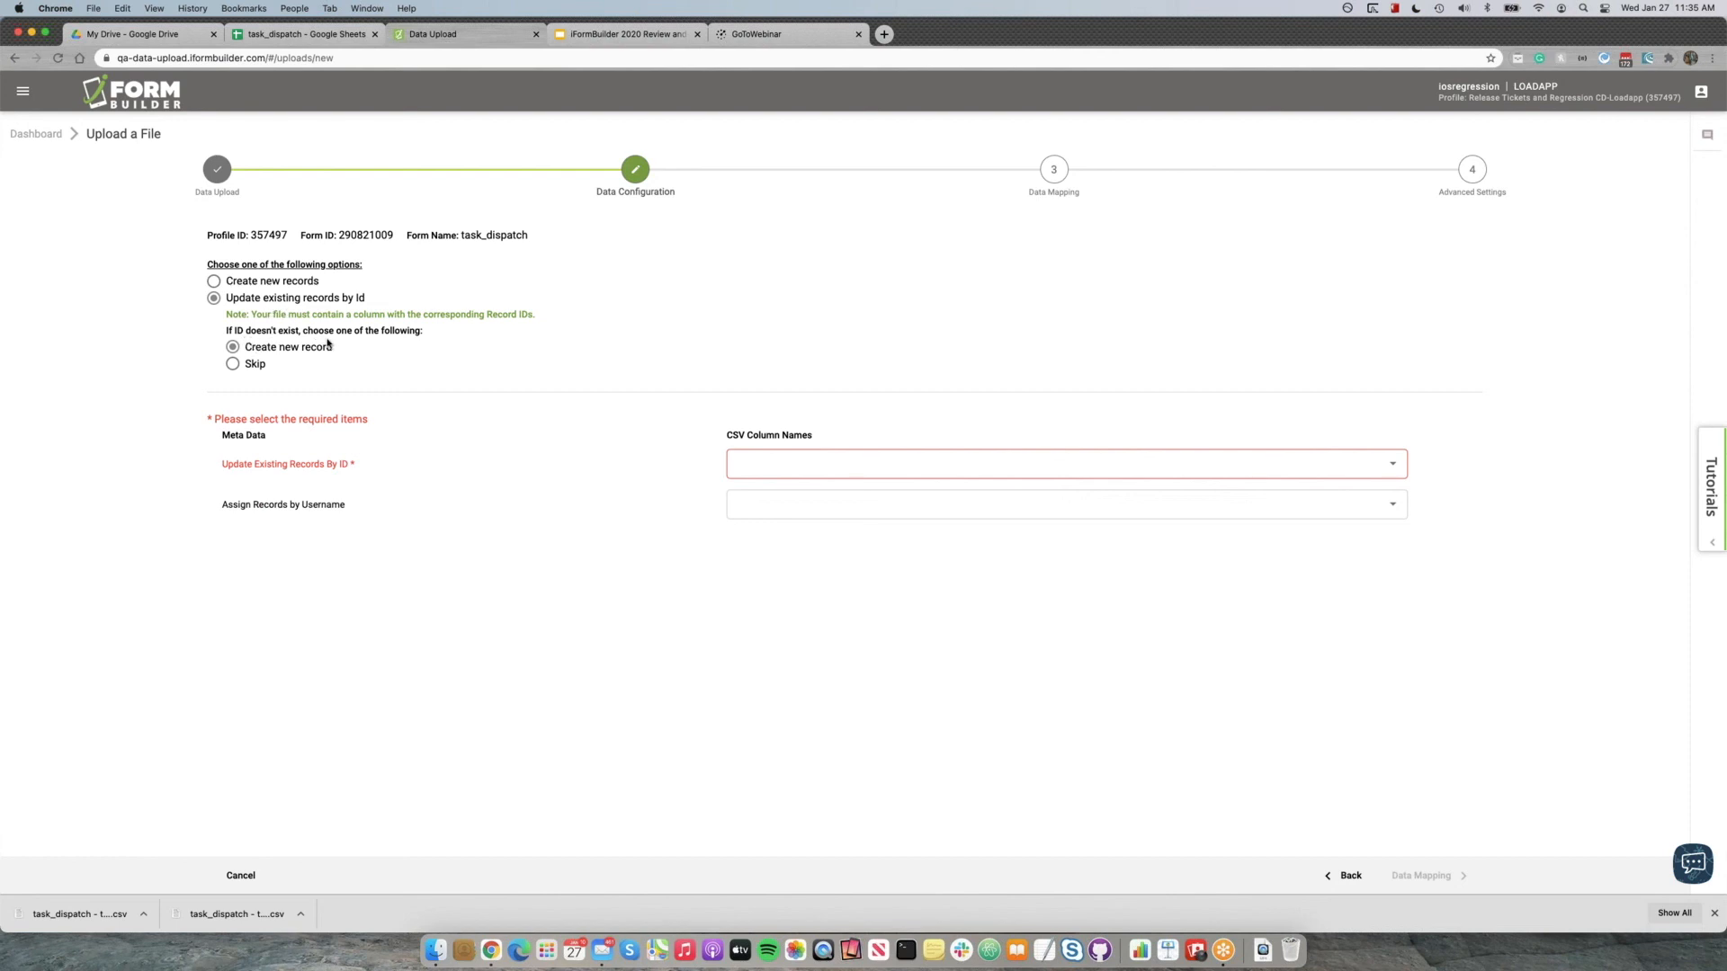
Check in the task_dispatch Google Sheet which rows have a Record ID and which are blank, and return to the upload configuration.
click(331, 39)
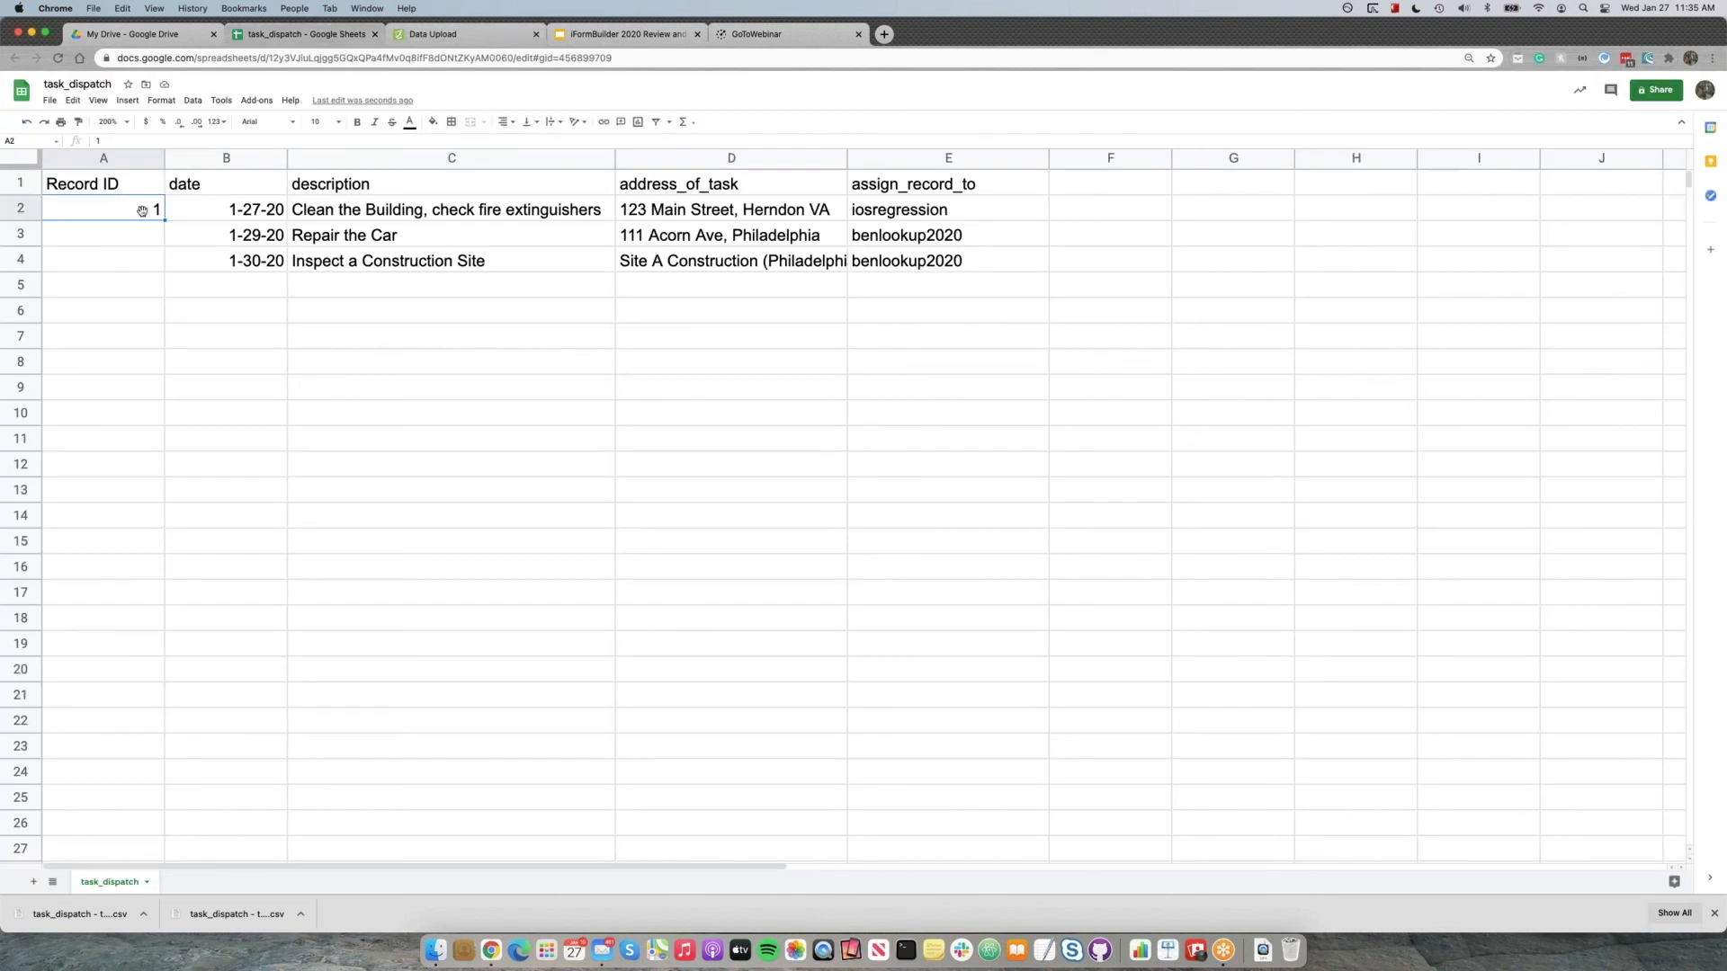
click(144, 240)
shift+click(145, 265)
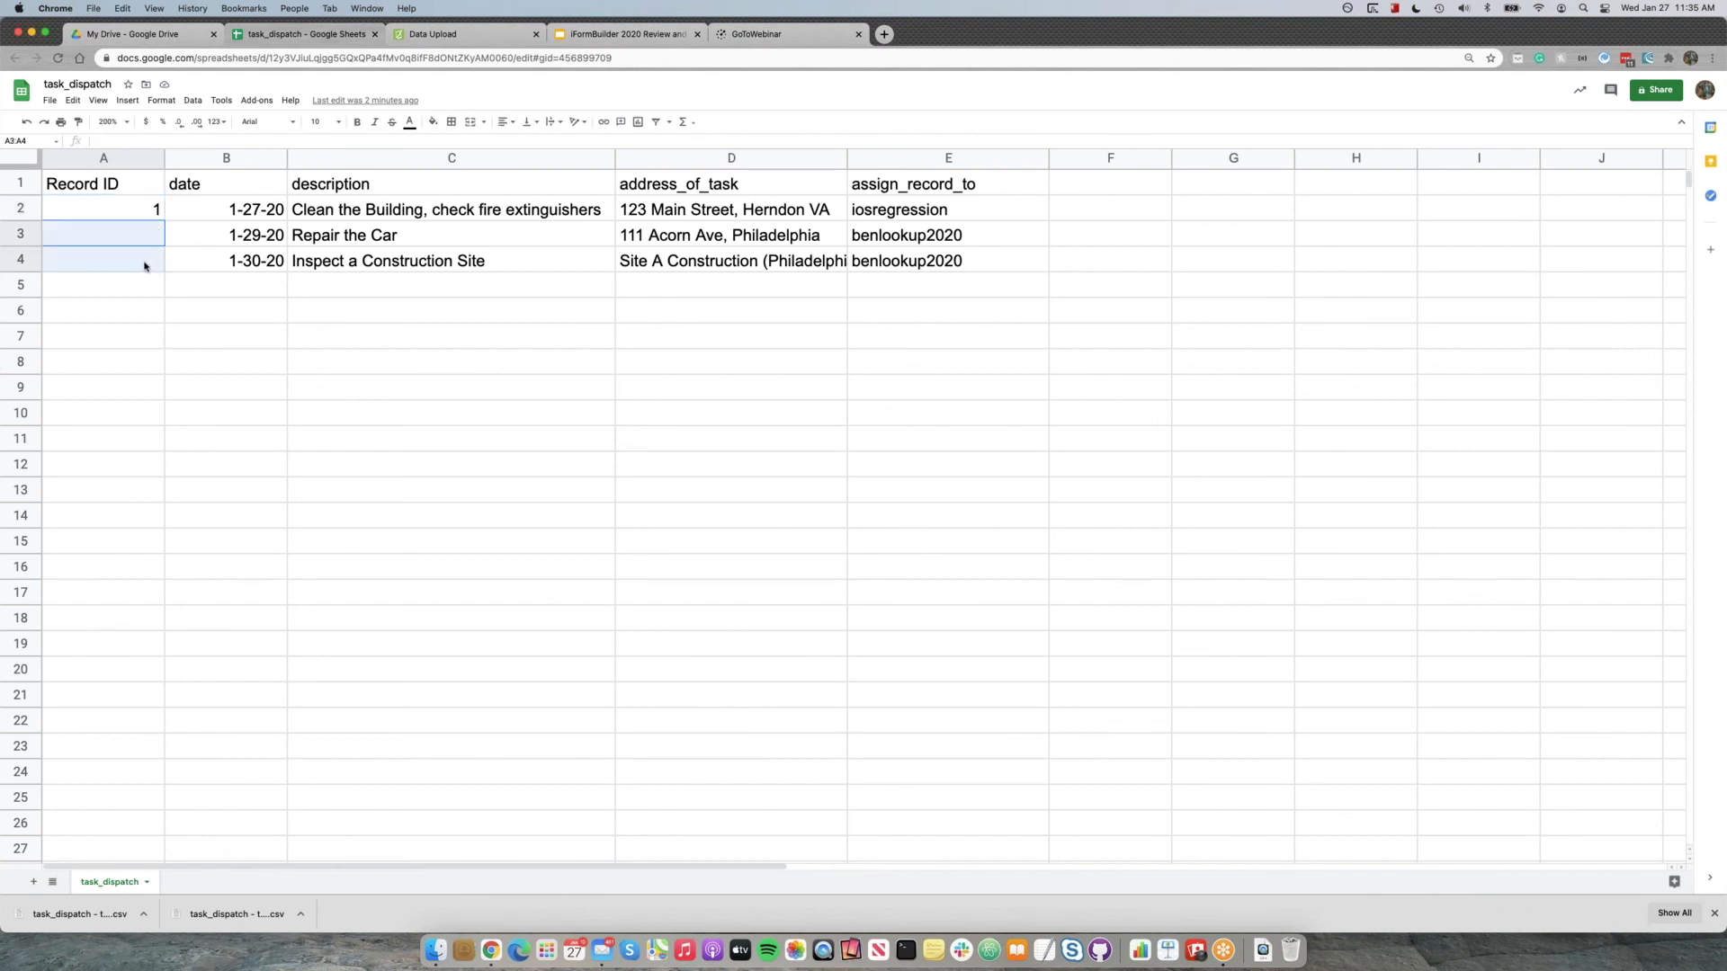
click(447, 36)
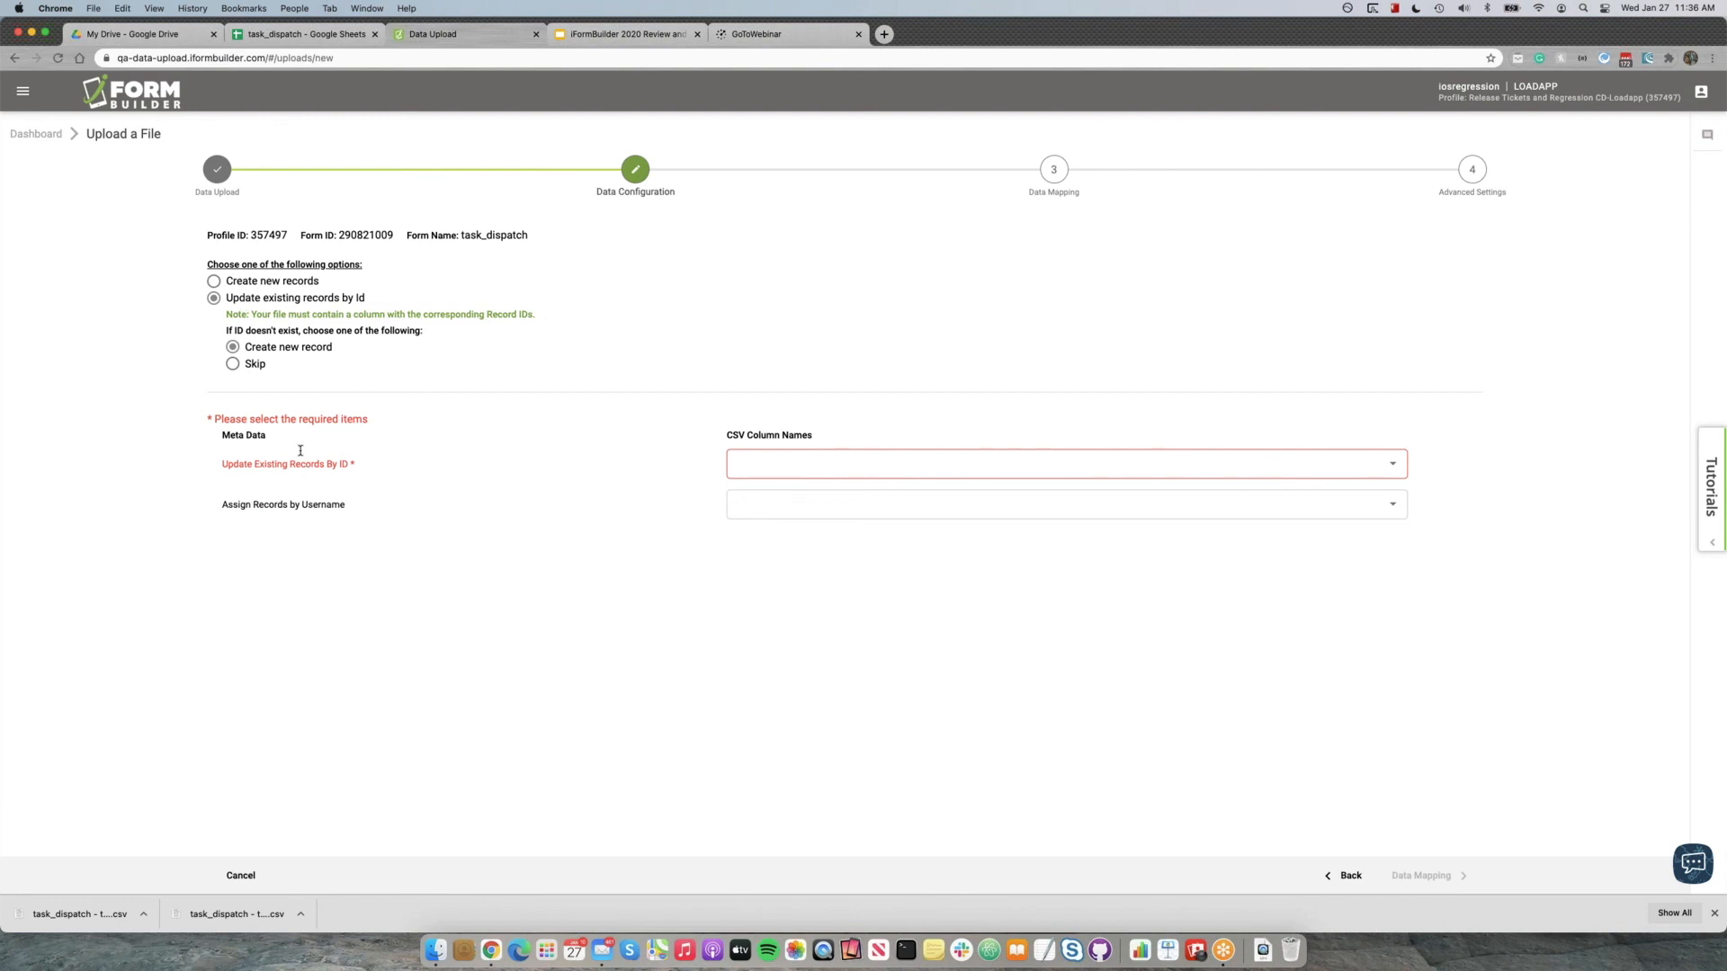
Match the required Update Existing Records By ID item to the CSV column Record ID.
drag(222, 466, 364, 471)
click(379, 467)
click(851, 470)
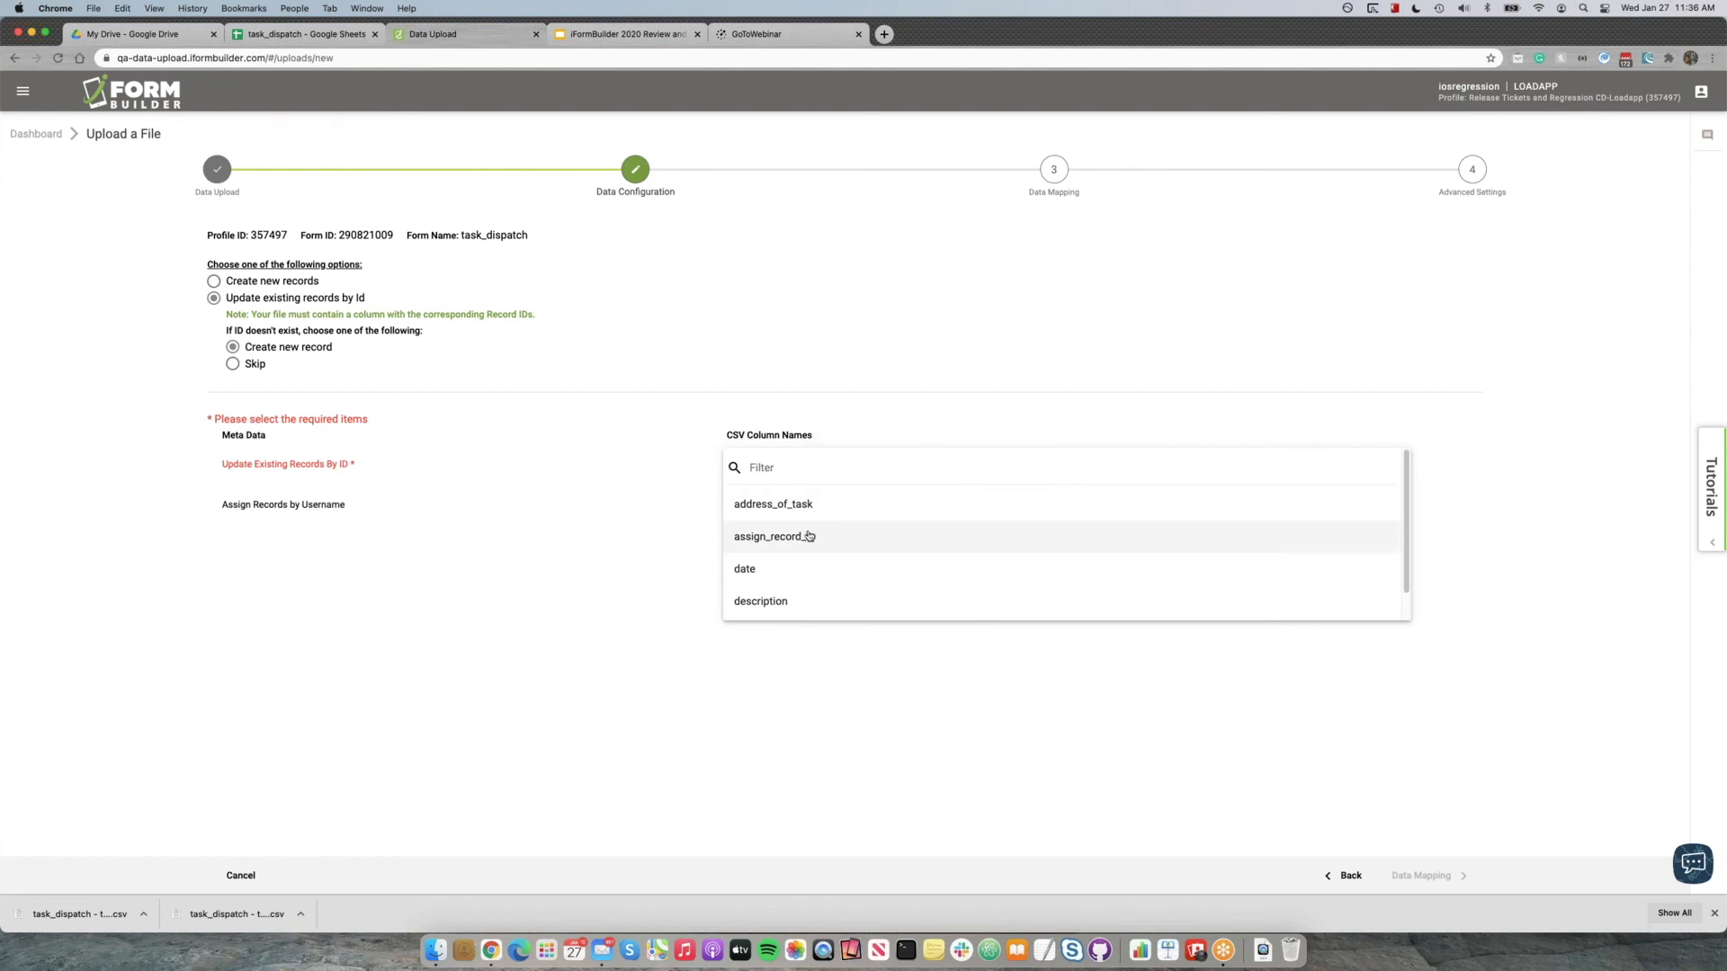
scroll(803, 575, down, 1)
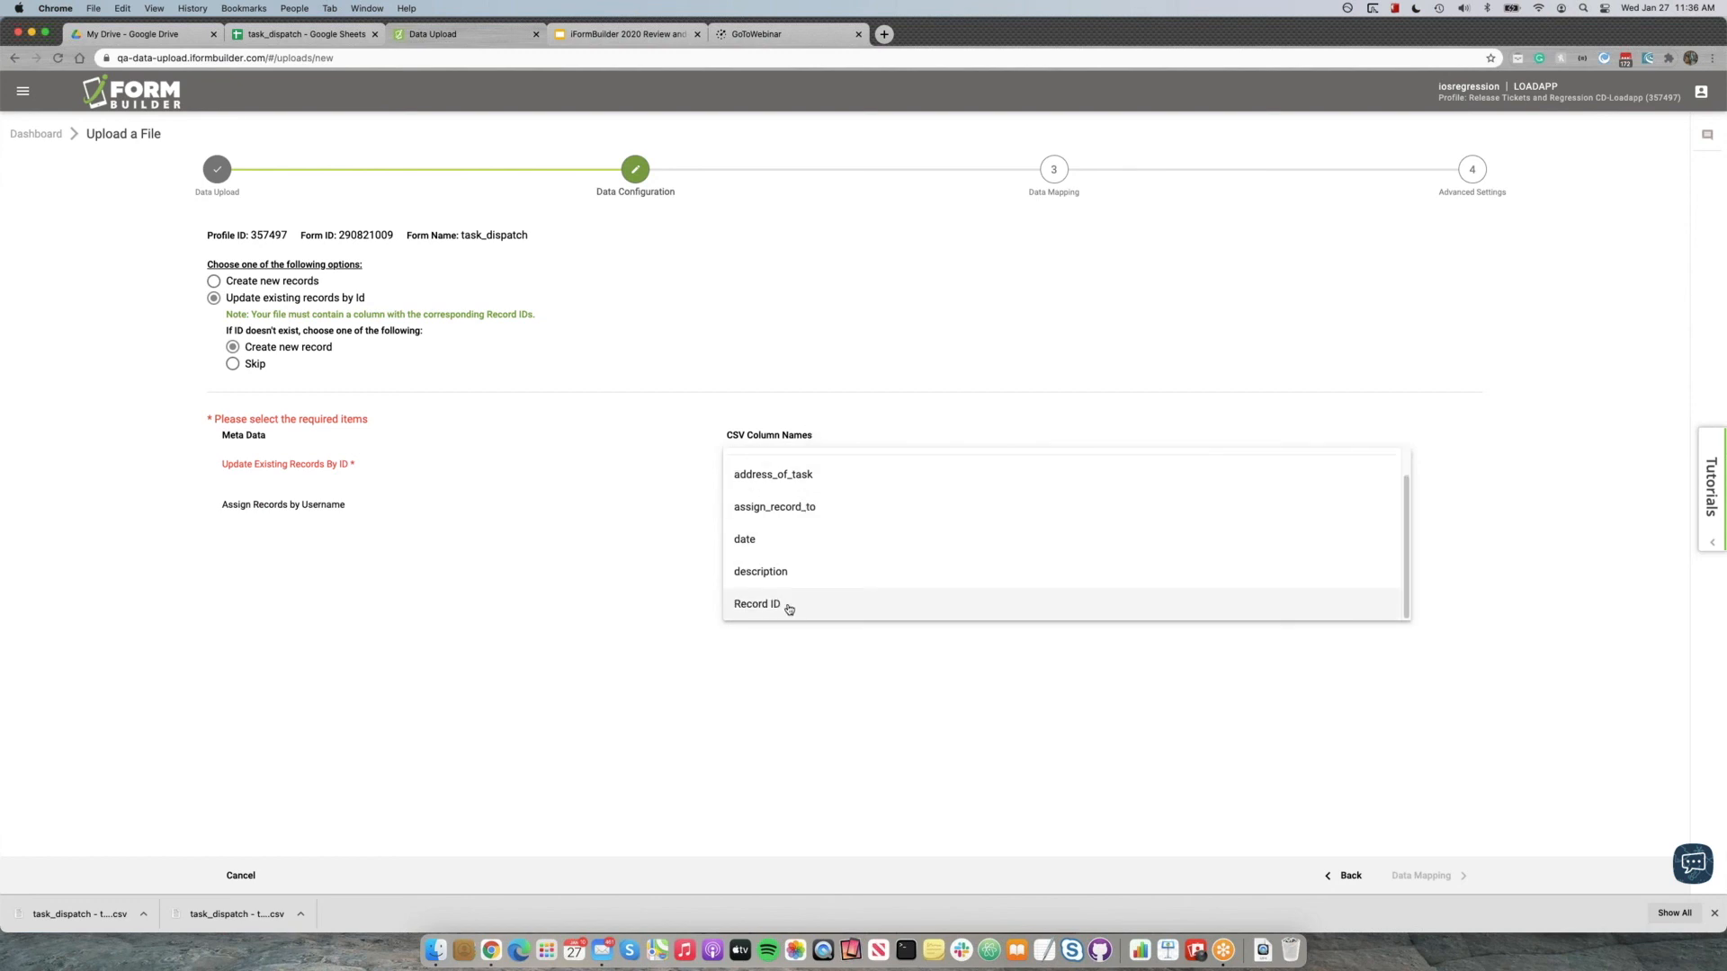
click(789, 605)
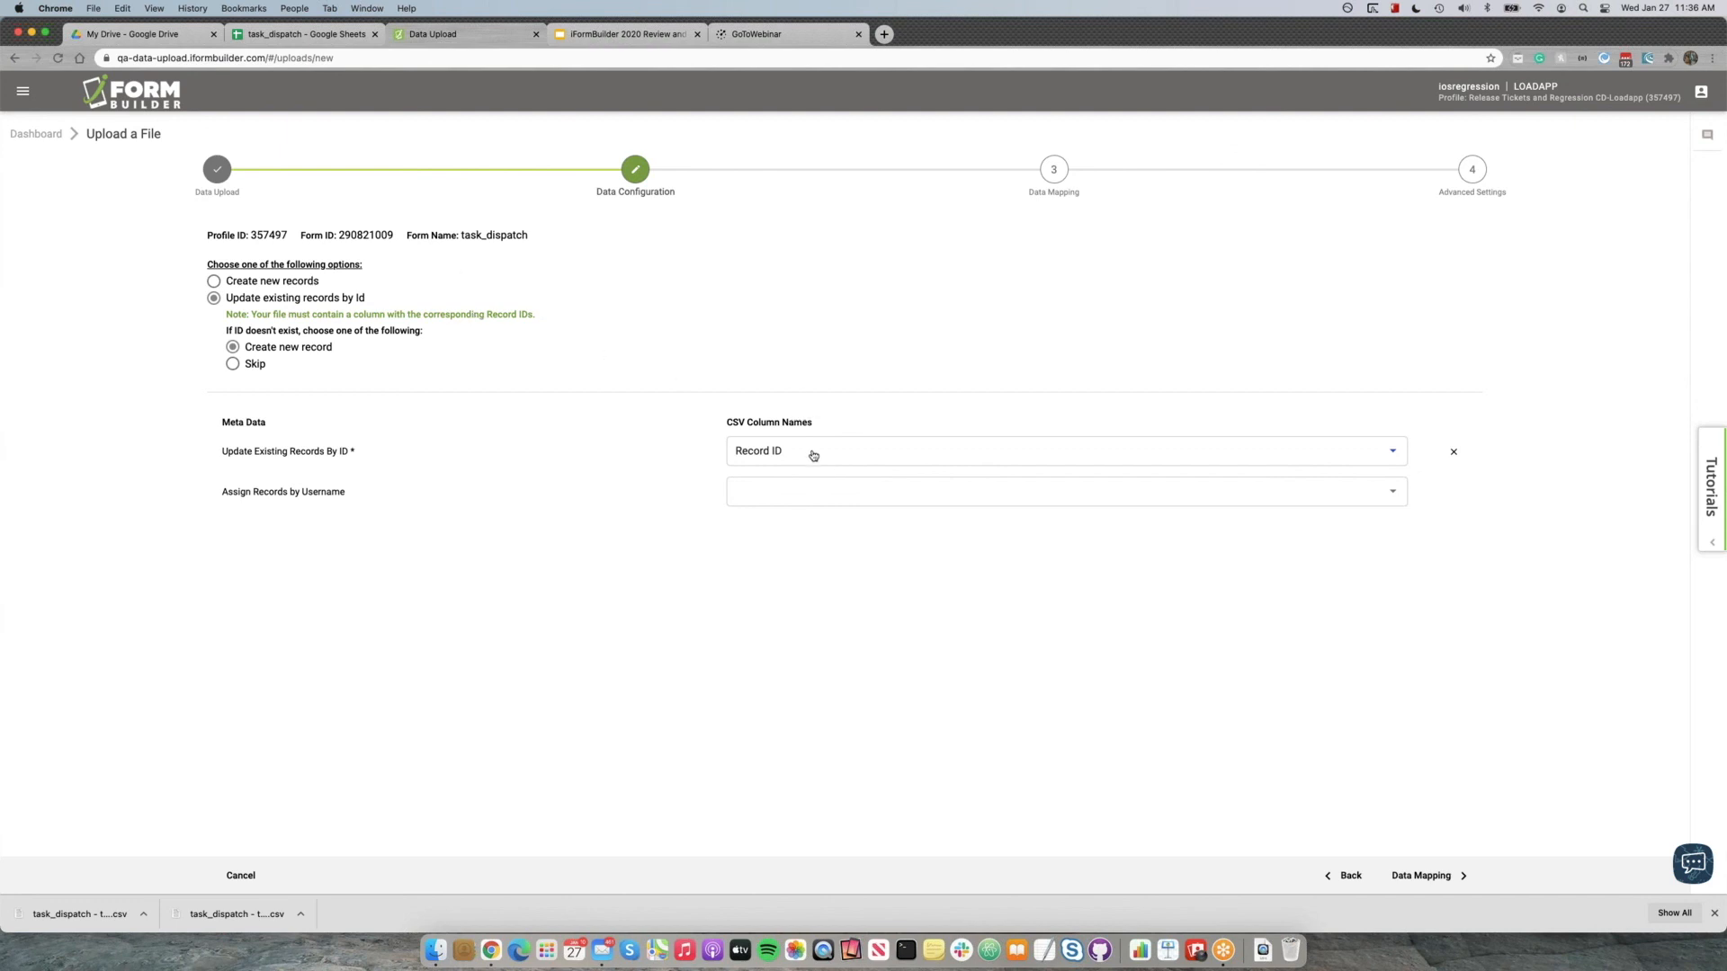
Match Assign Records by Username to the CSV column assign_record_to.
click(758, 500)
scroll(775, 537, down, 1)
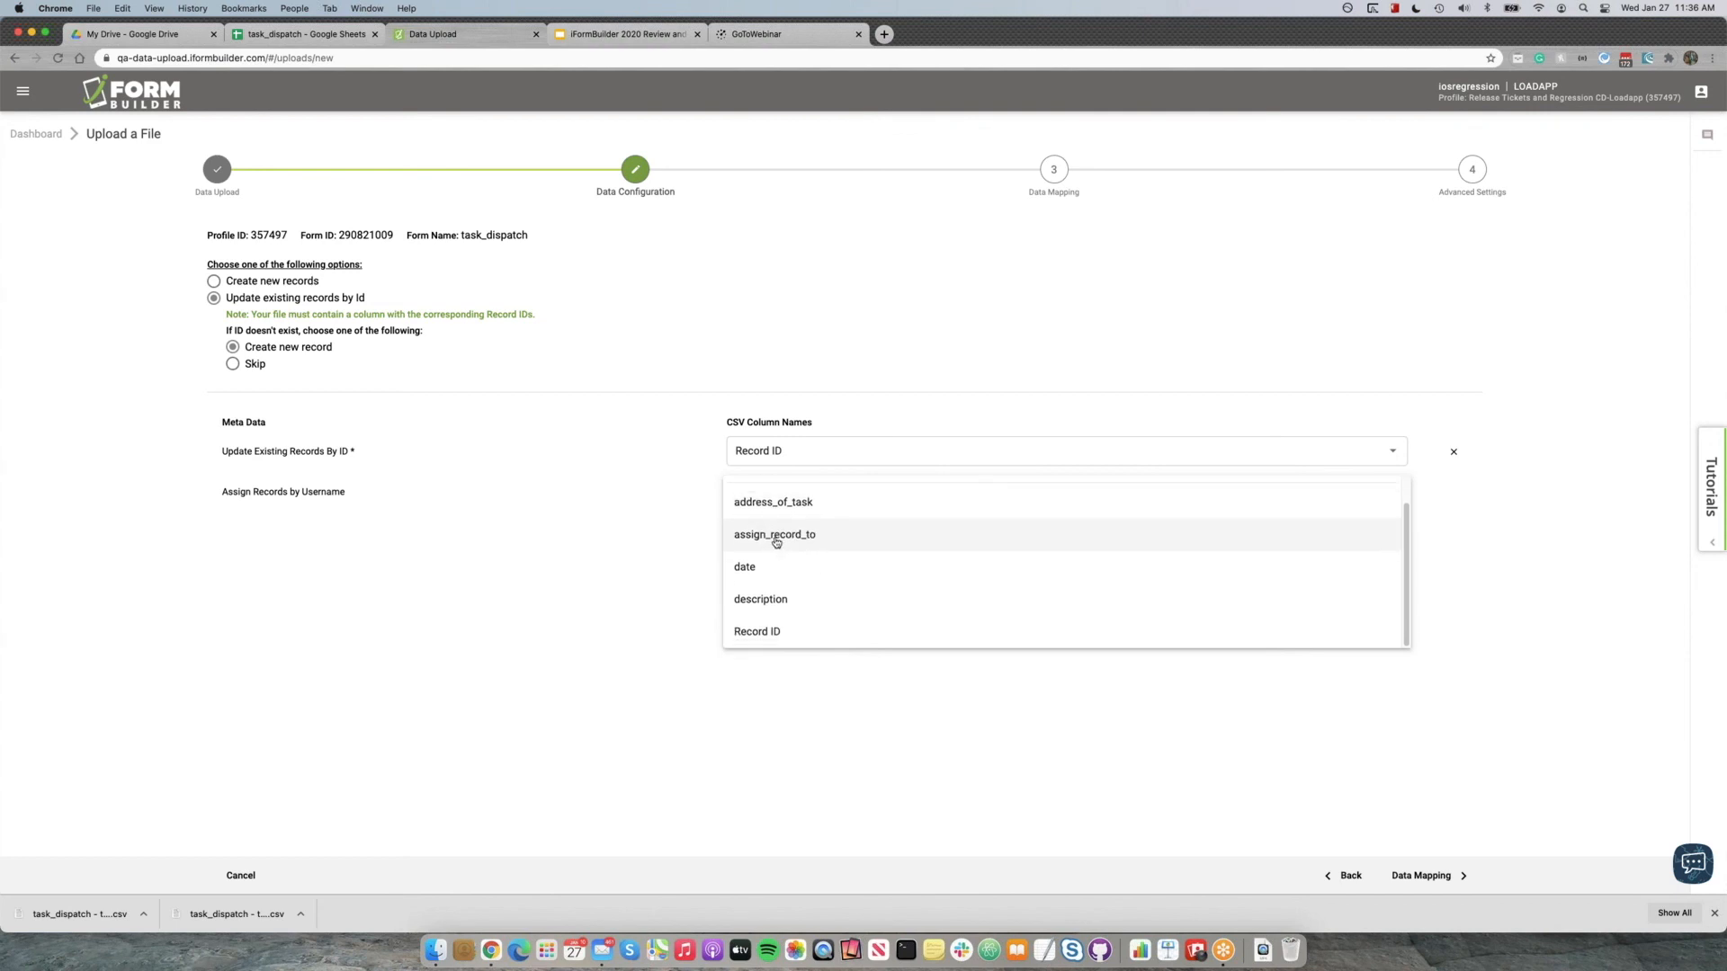
scroll(775, 536, up, 1)
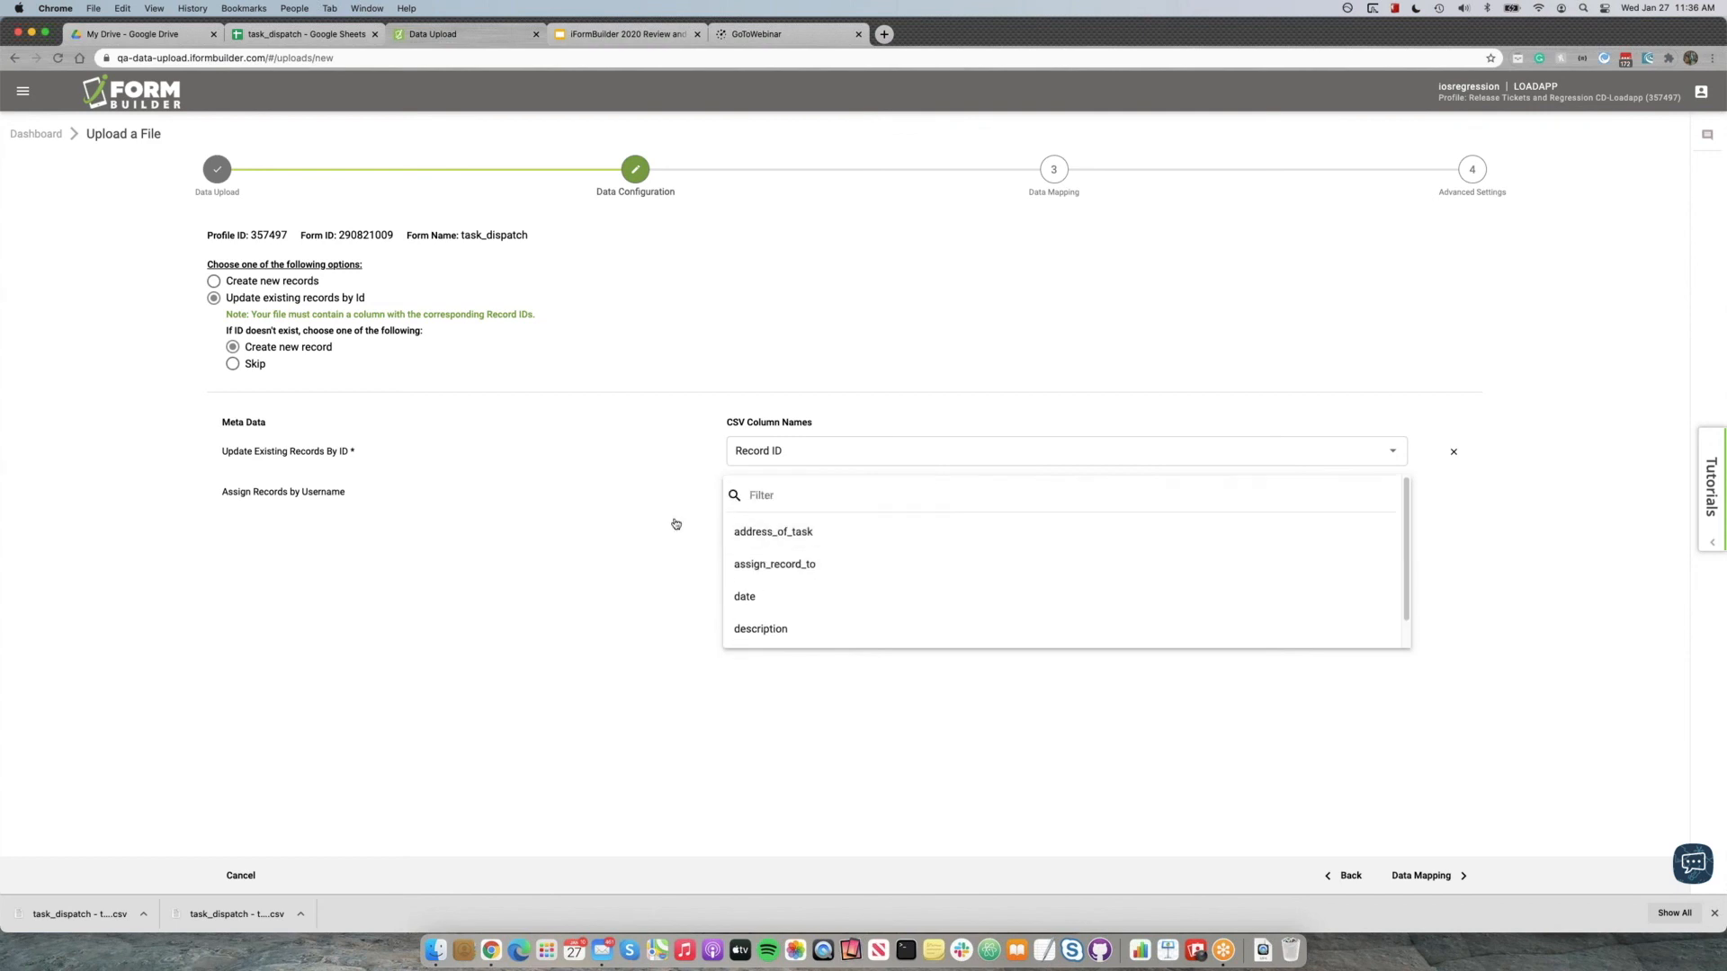
click(784, 565)
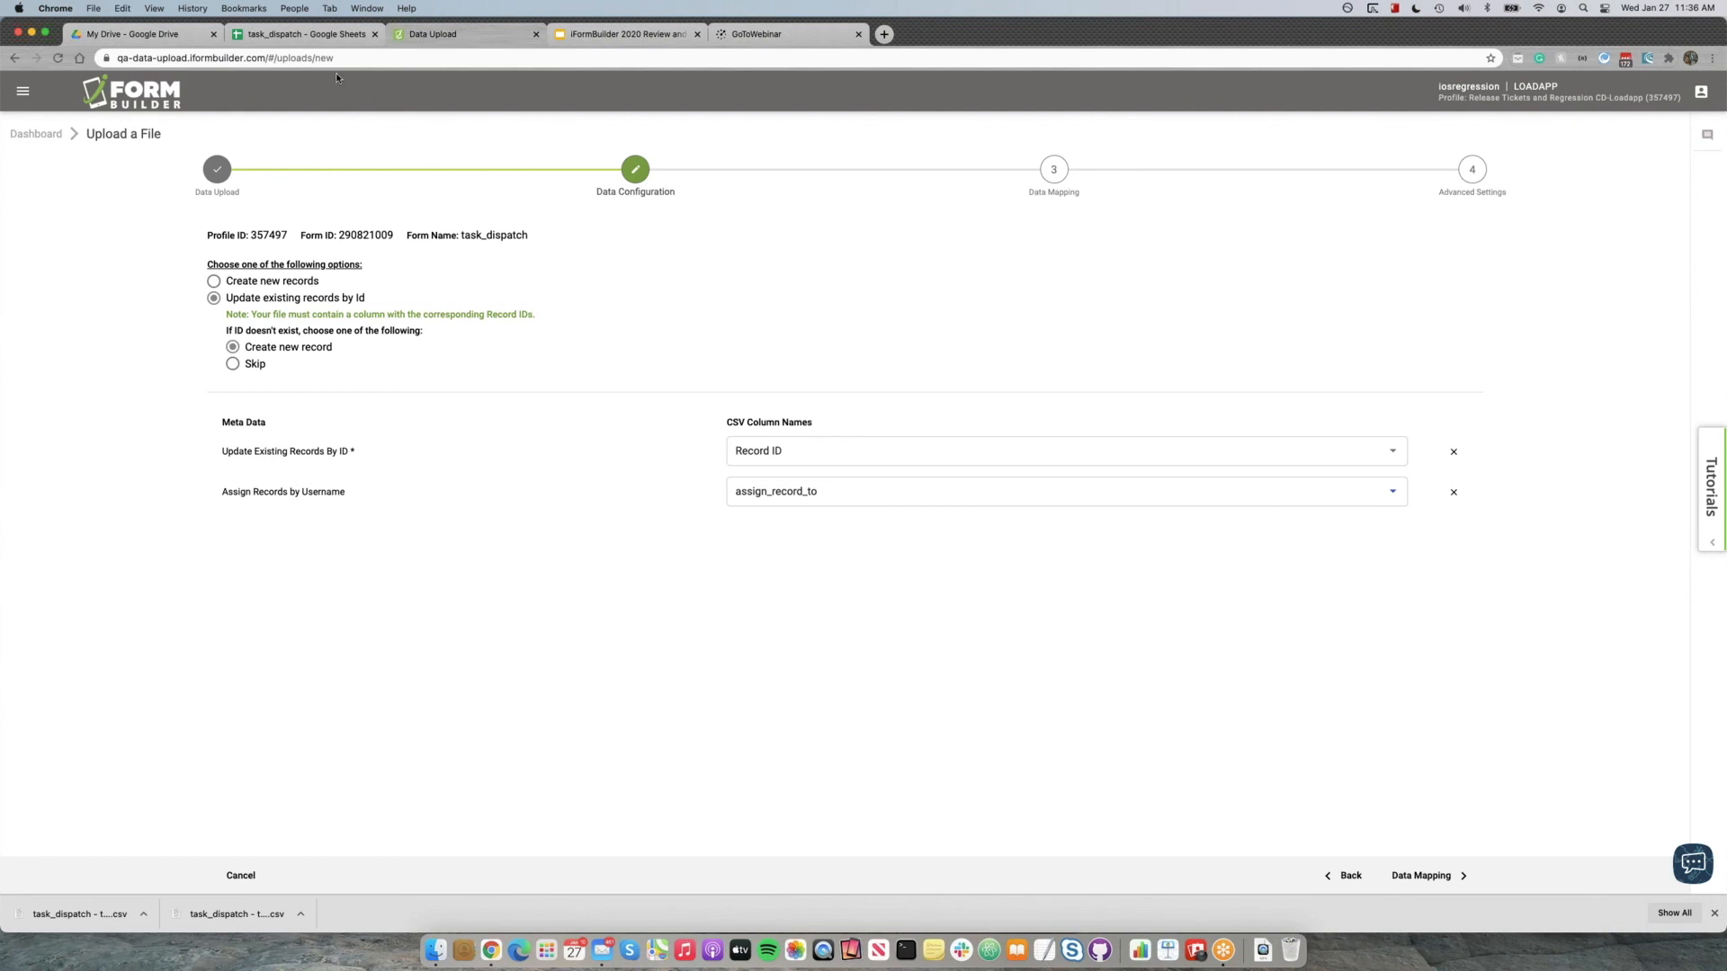
Review the usernames in the assign_record_to column of the task_dispatch Google Sheet and return to the upload configuration.
click(324, 36)
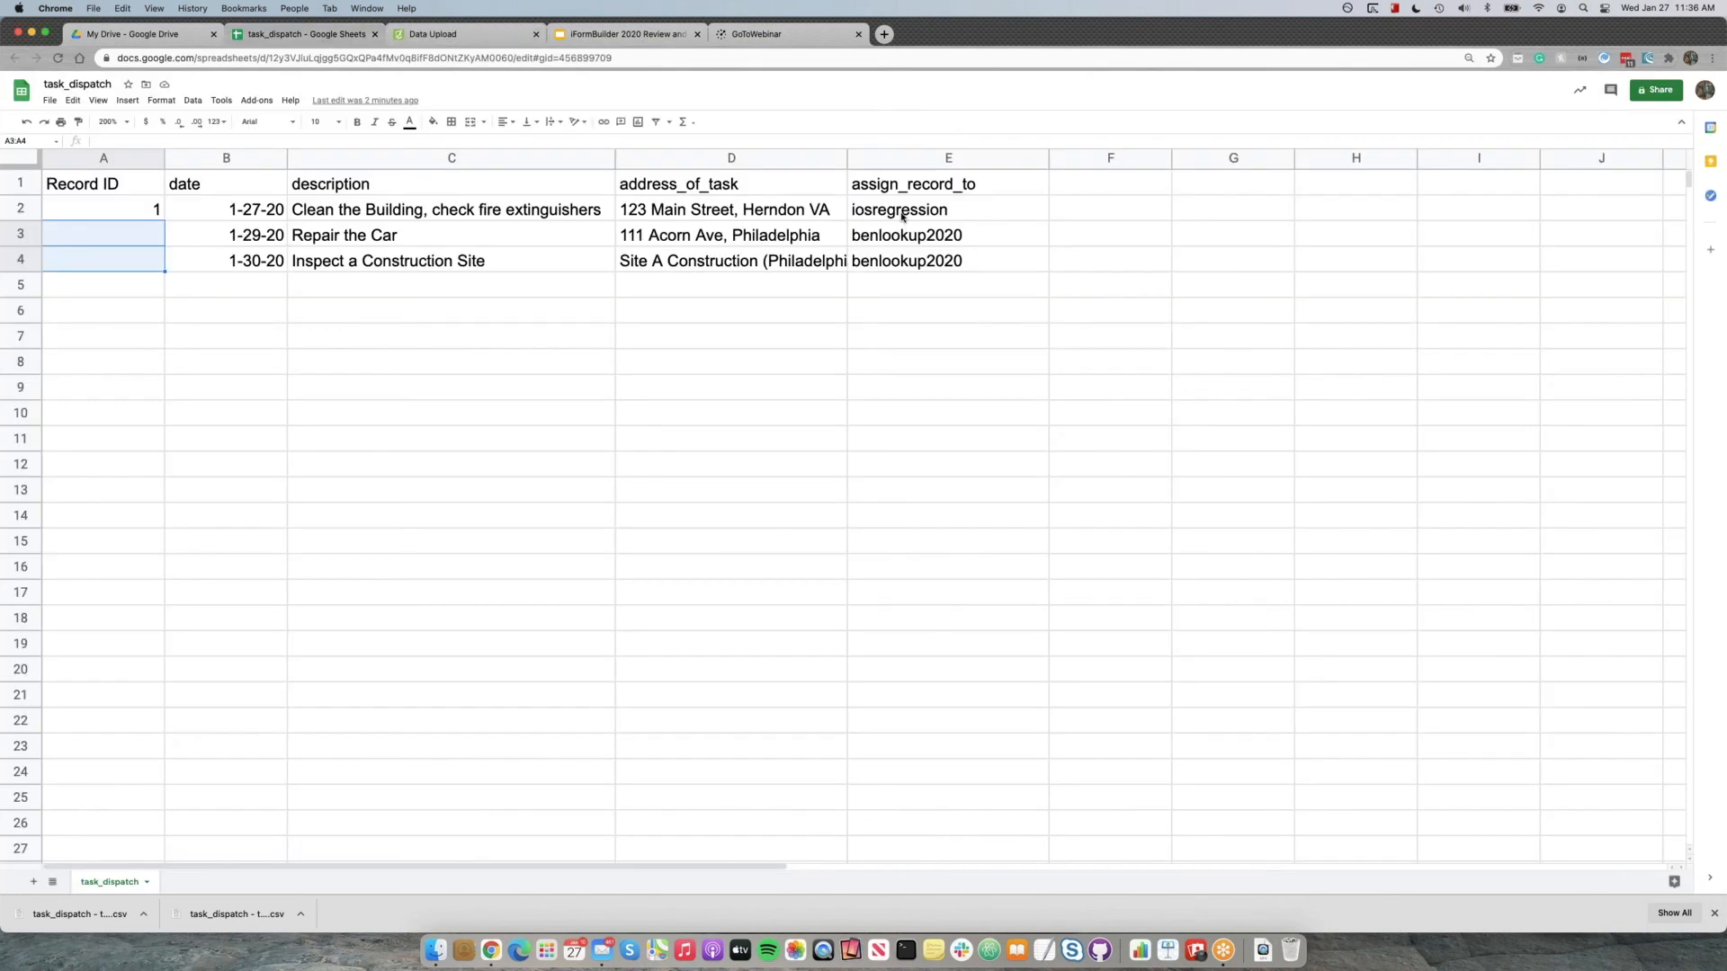
click(904, 217)
shift+click(905, 256)
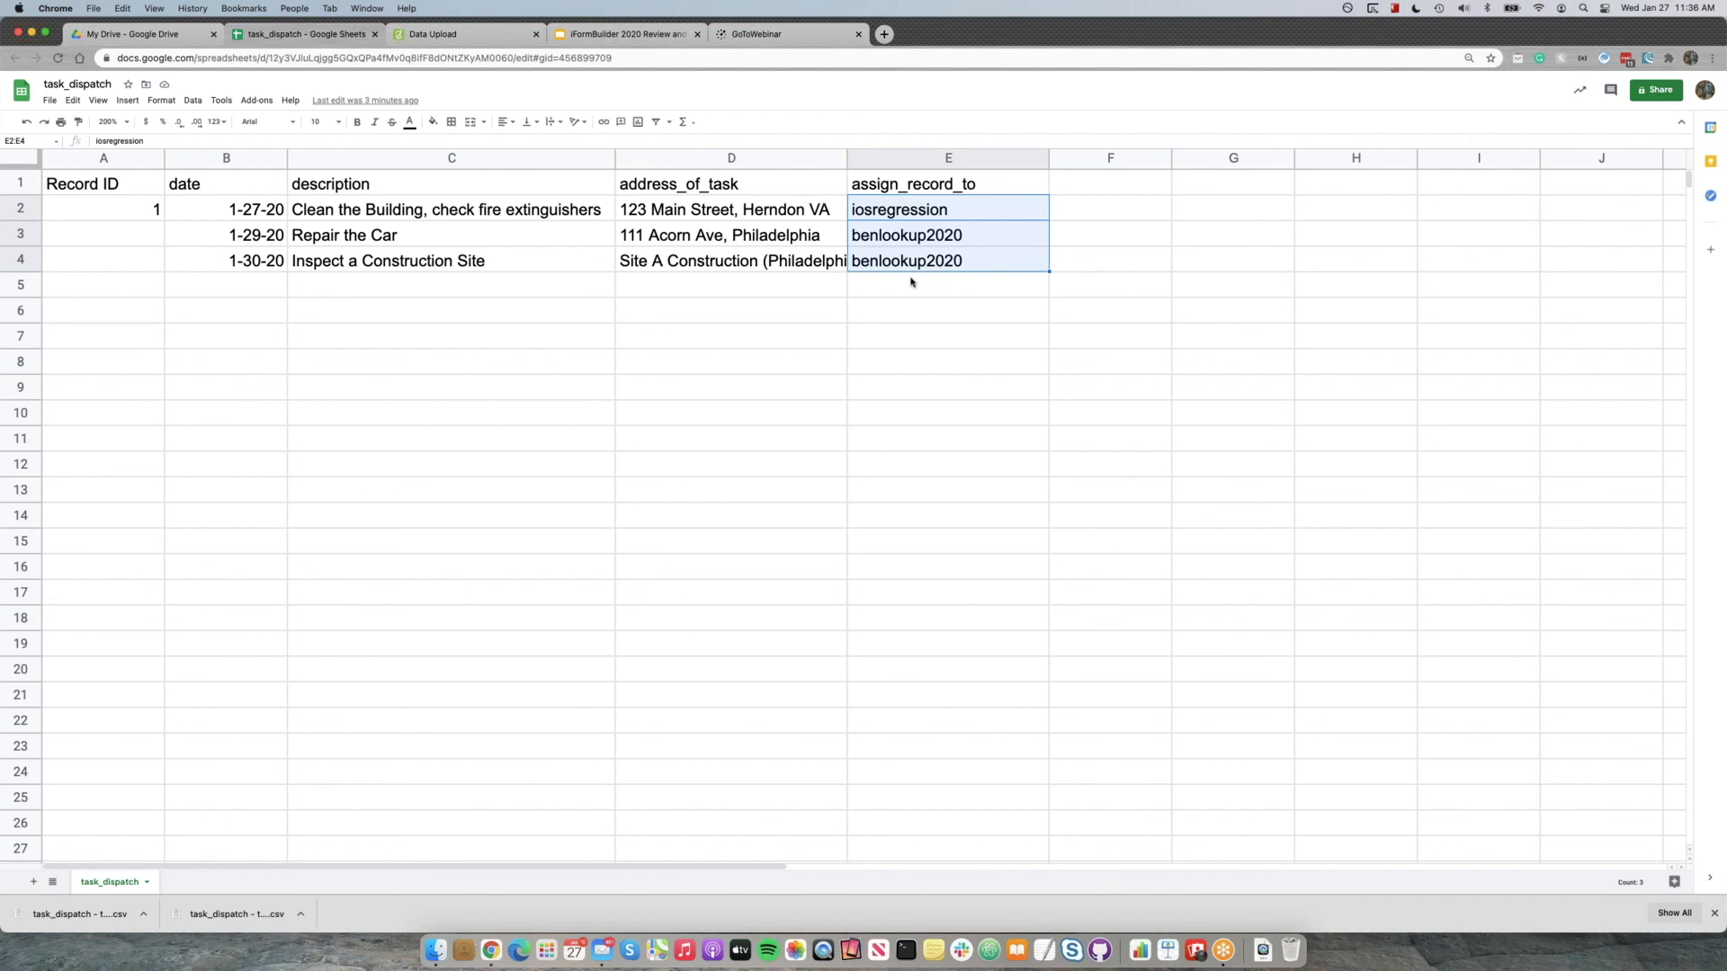
click(454, 36)
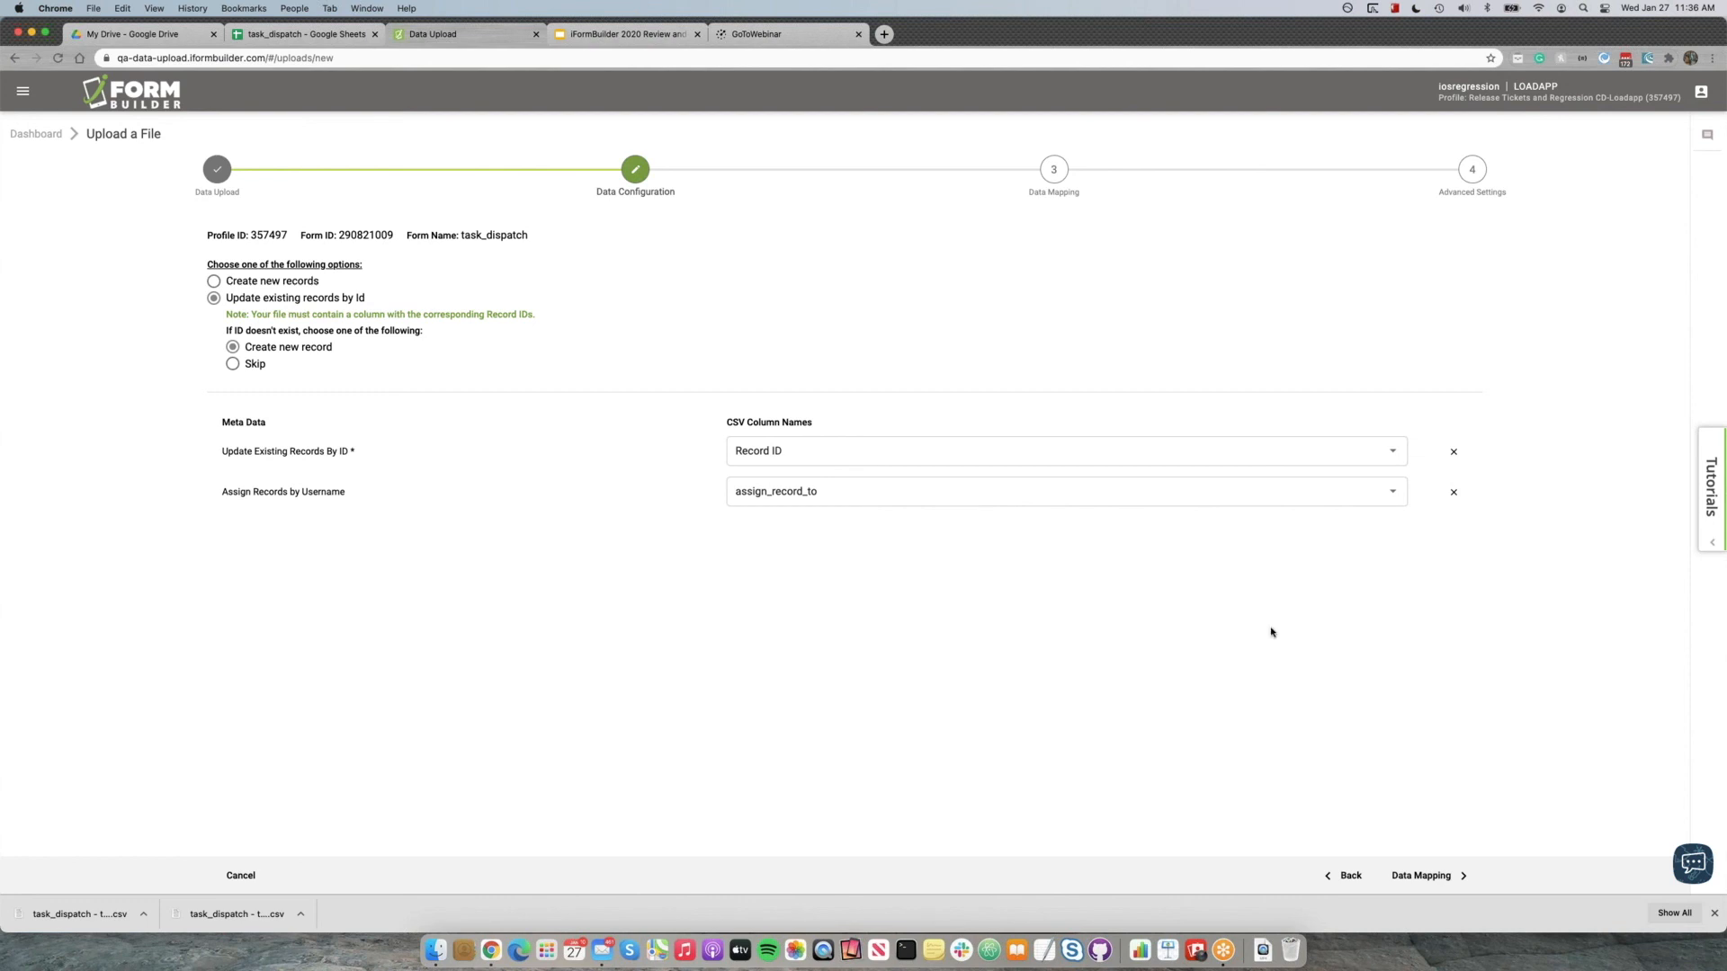
Continue to data mapping, review the form element names, and select the CSV column address_of_task for the address_of_task element.
click(1430, 874)
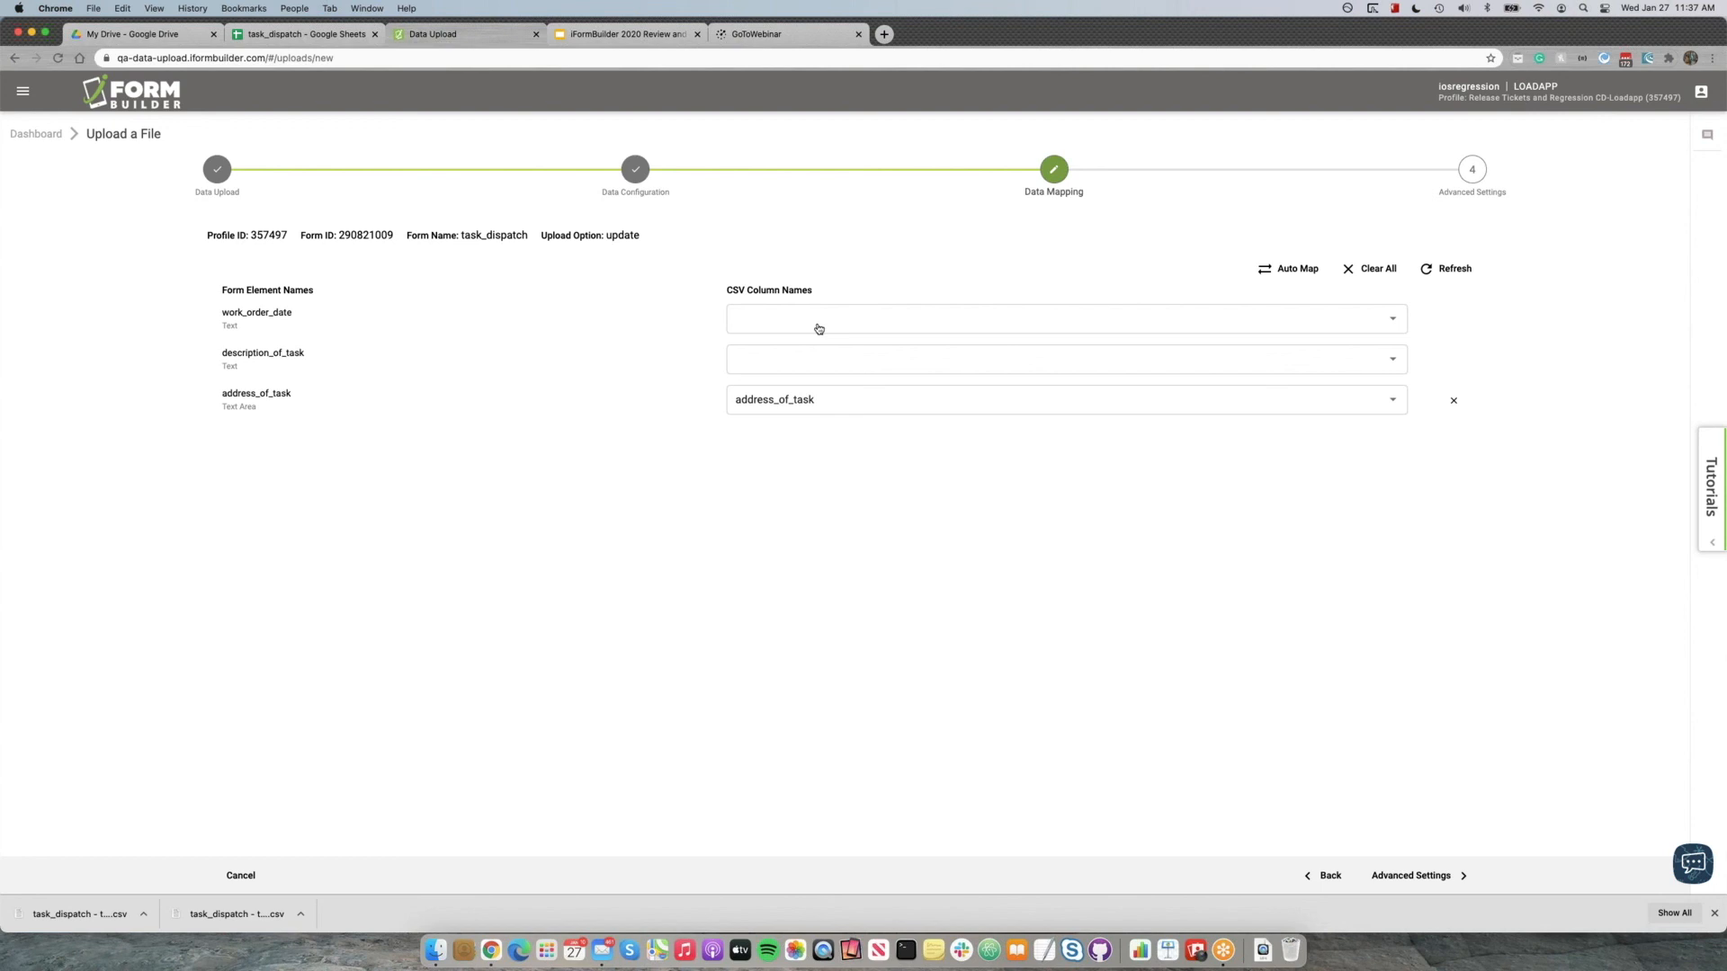
double_click(252, 312)
double_click(274, 352)
double_click(271, 393)
click(540, 259)
click(827, 403)
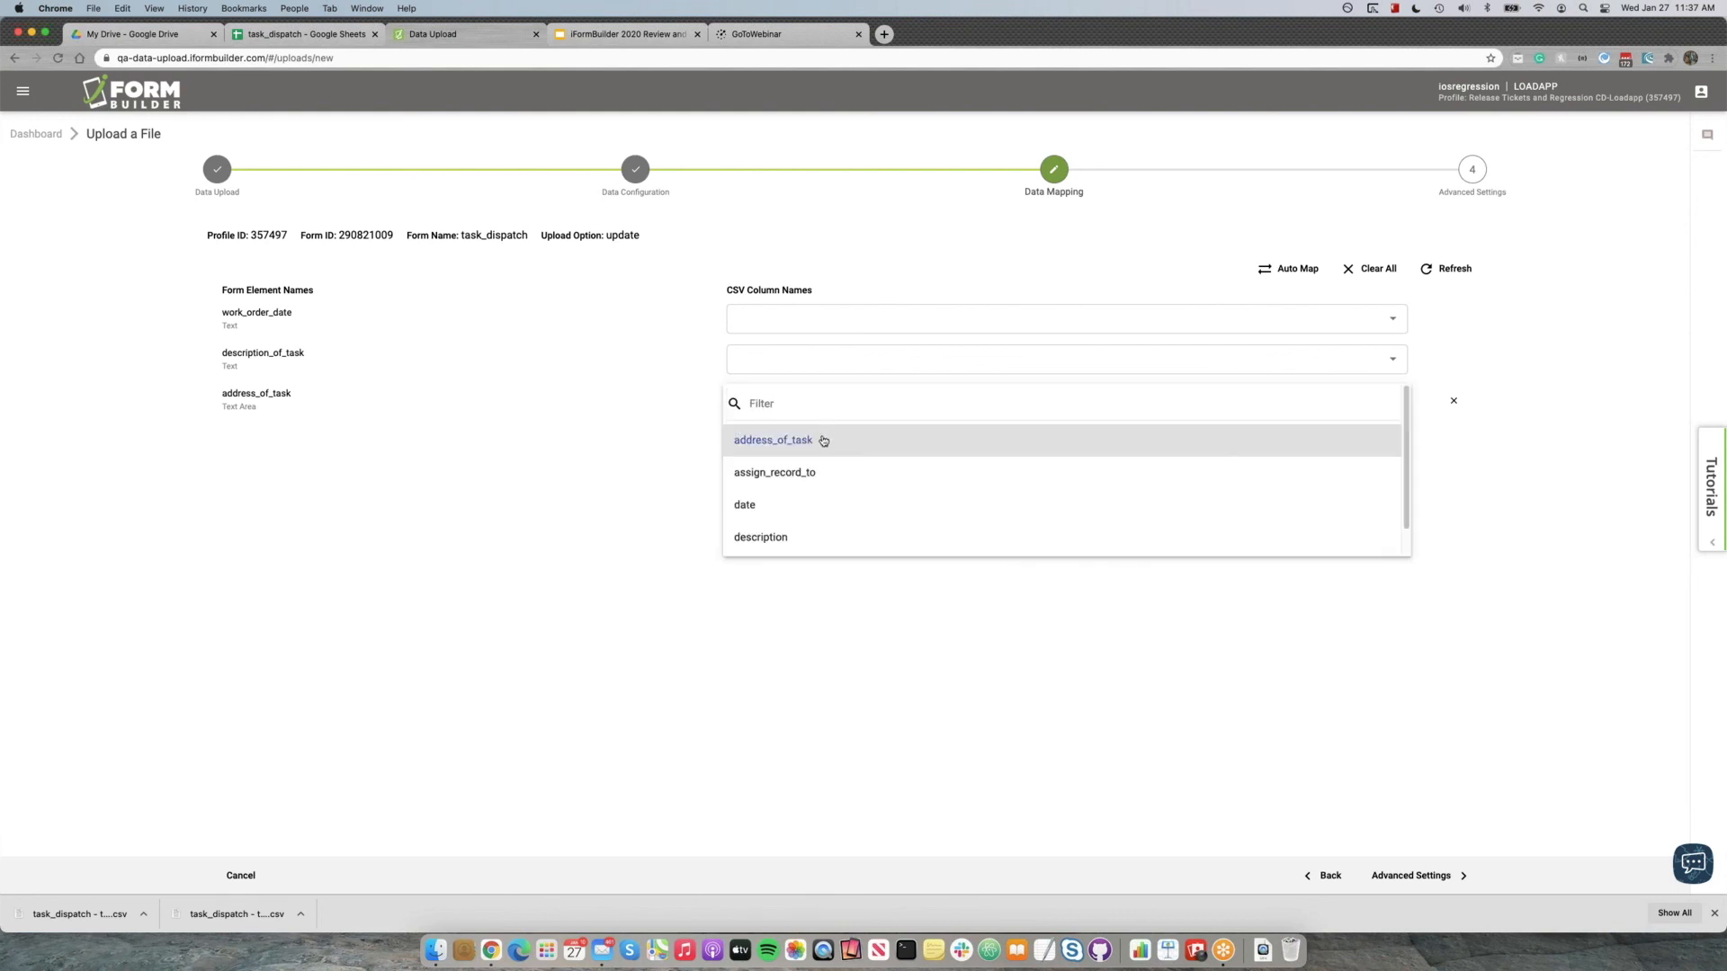
click(823, 441)
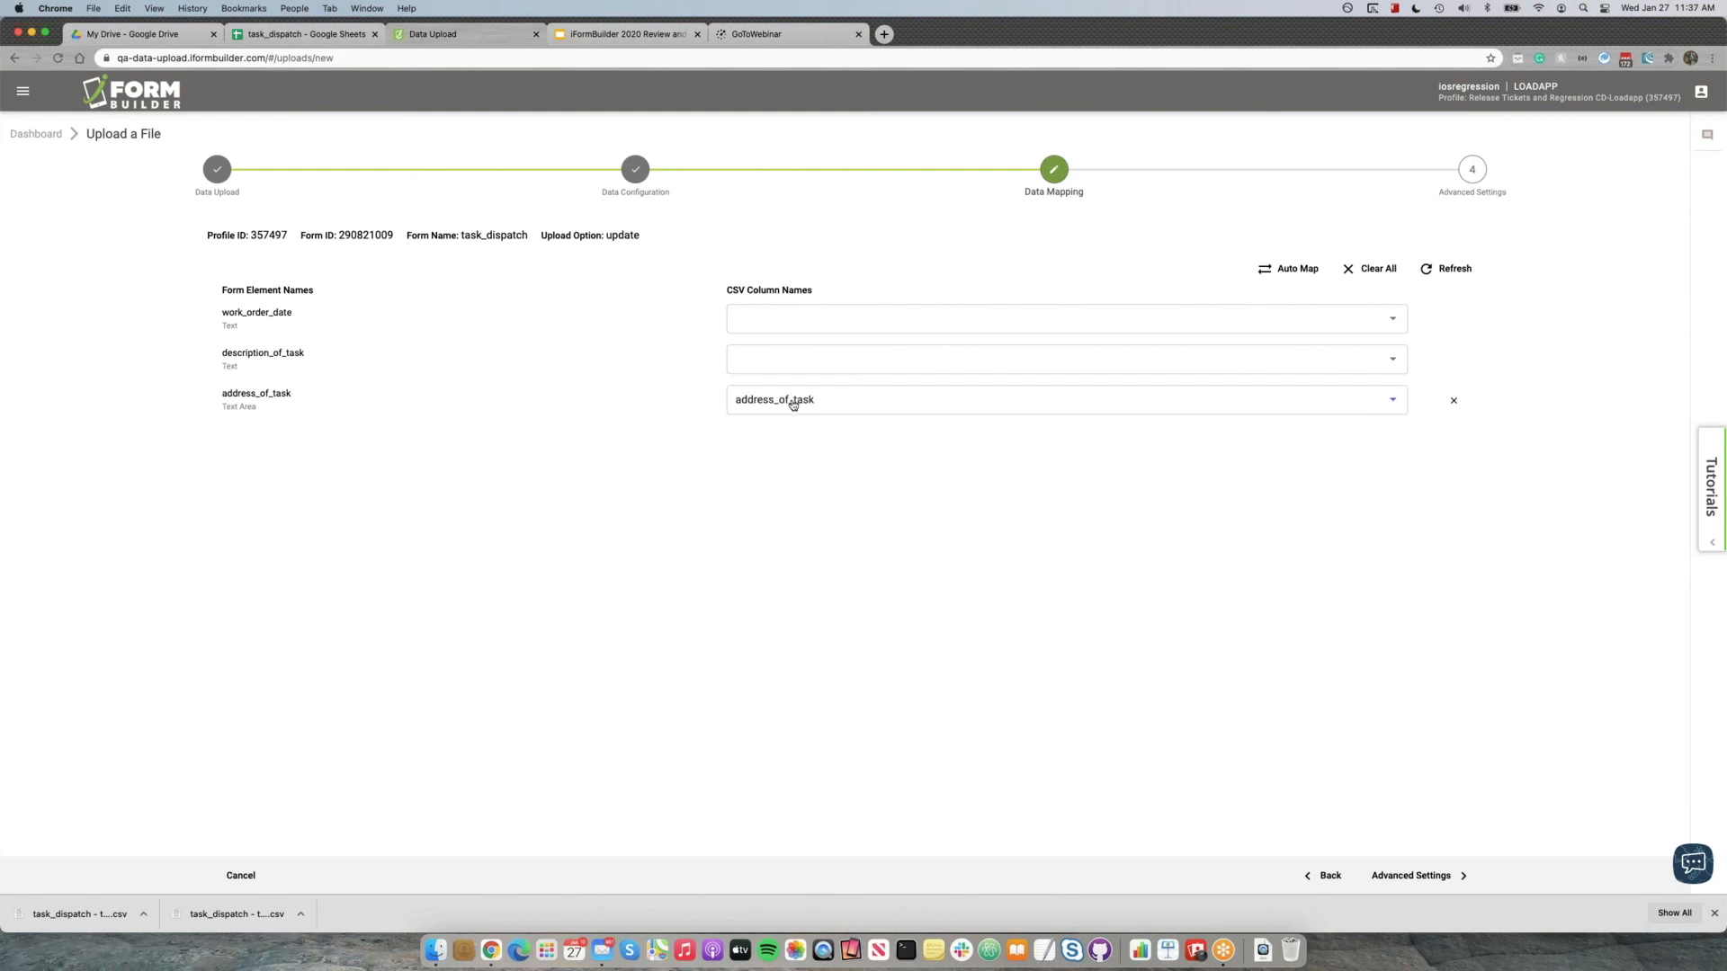
Map the work_order_date element to the date column and description_of_task to the description column.
click(792, 320)
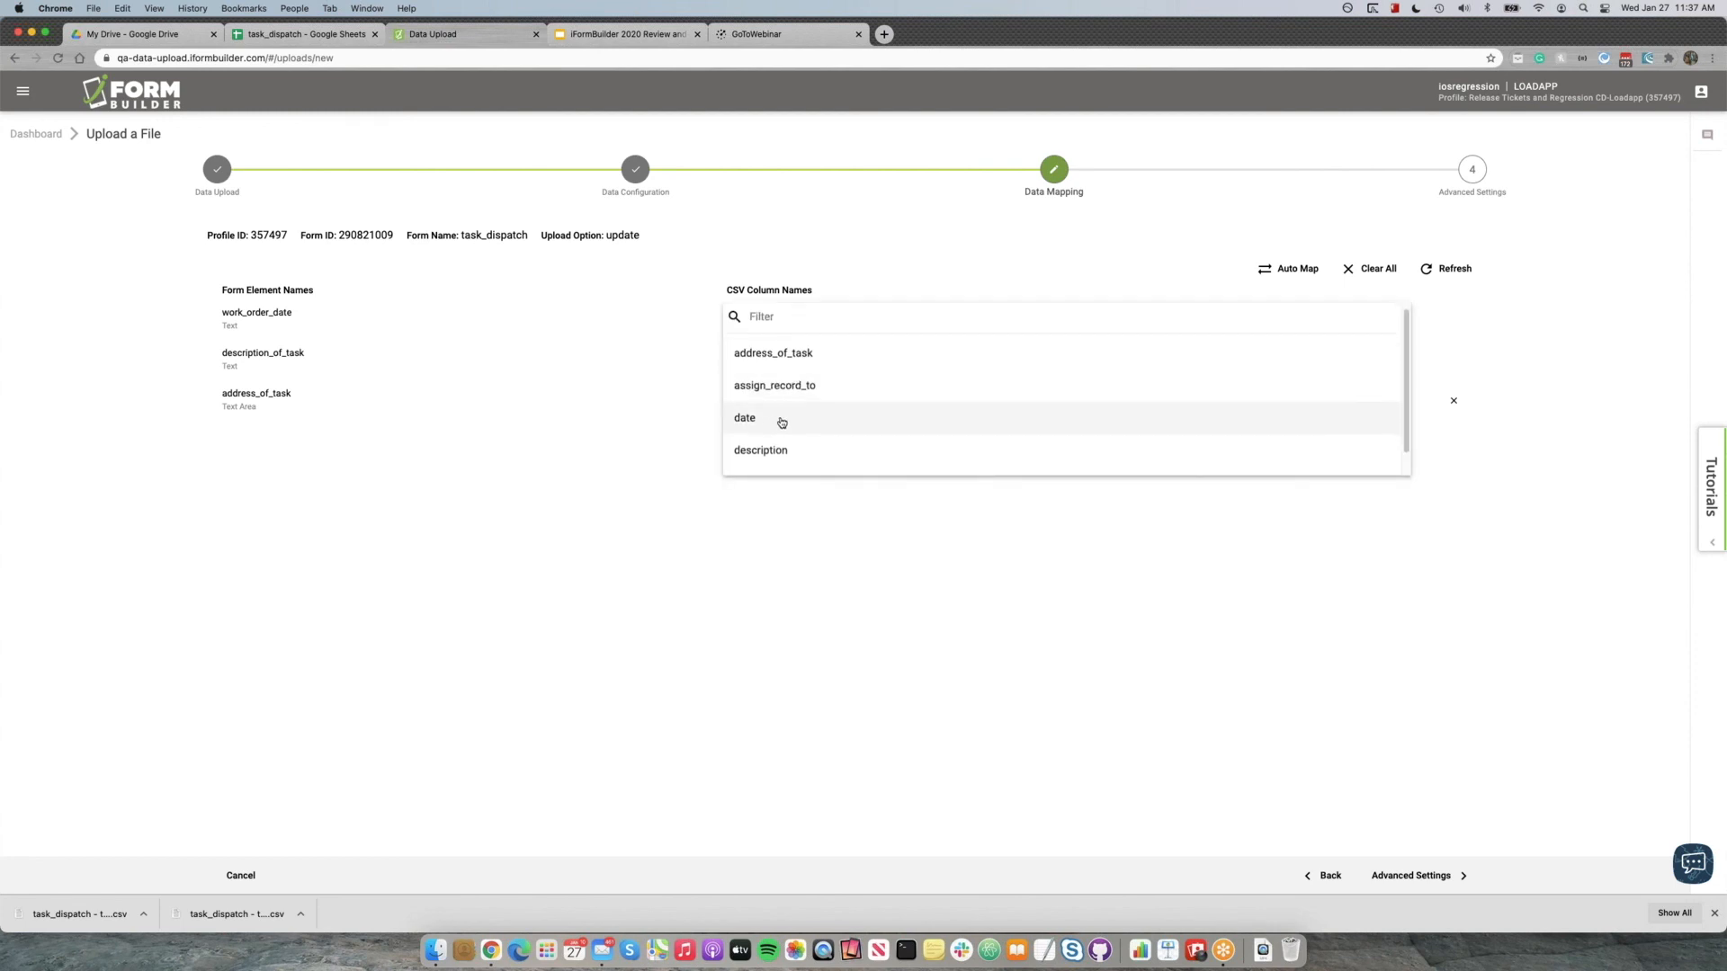
click(781, 421)
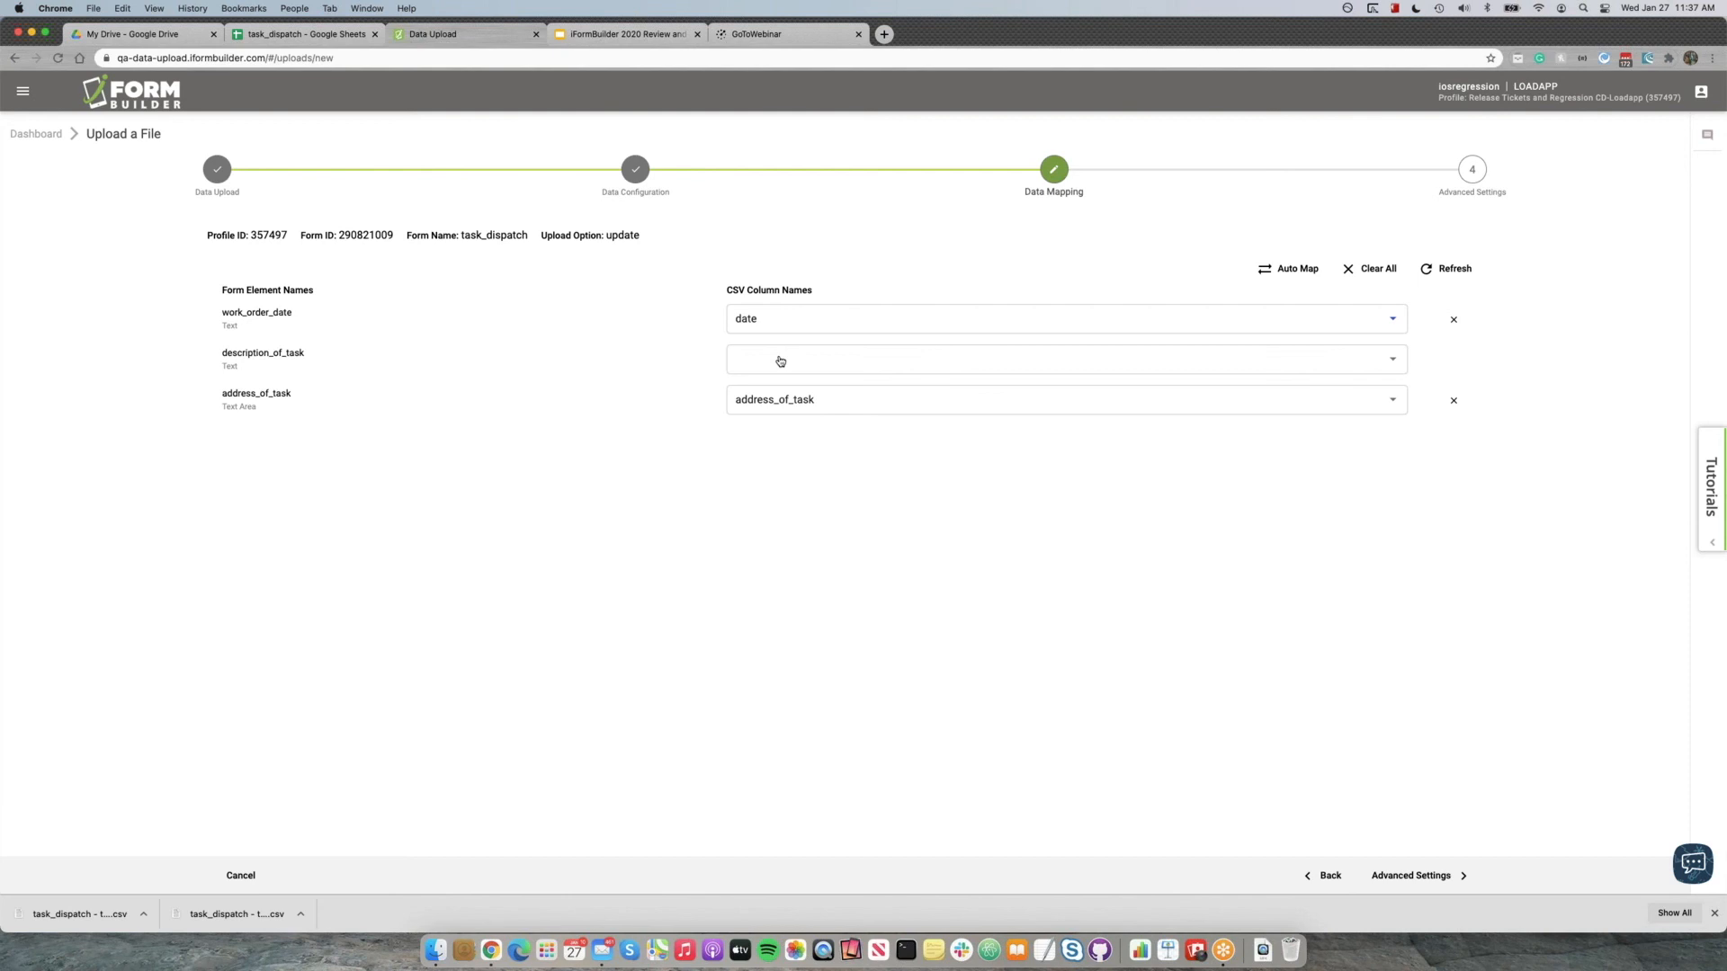
click(781, 361)
click(781, 508)
Continue to the advanced settings and enable the email upon upload completion, entering the recipient's email address.
click(1438, 884)
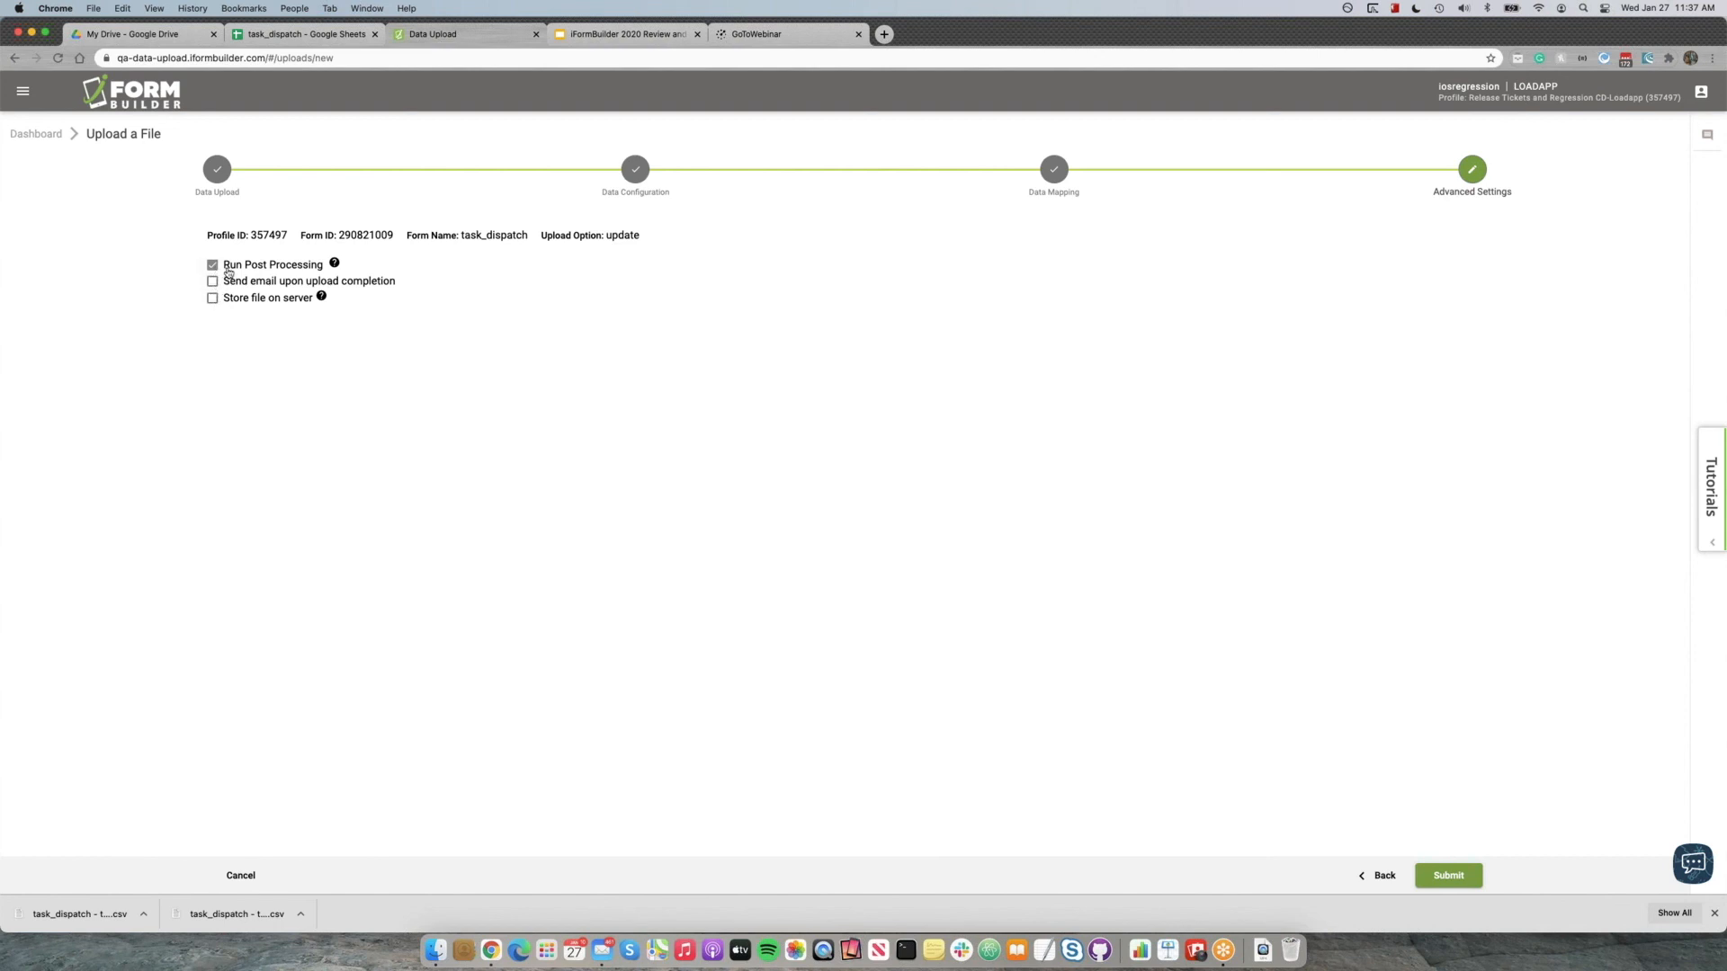
mouse_move(333, 272)
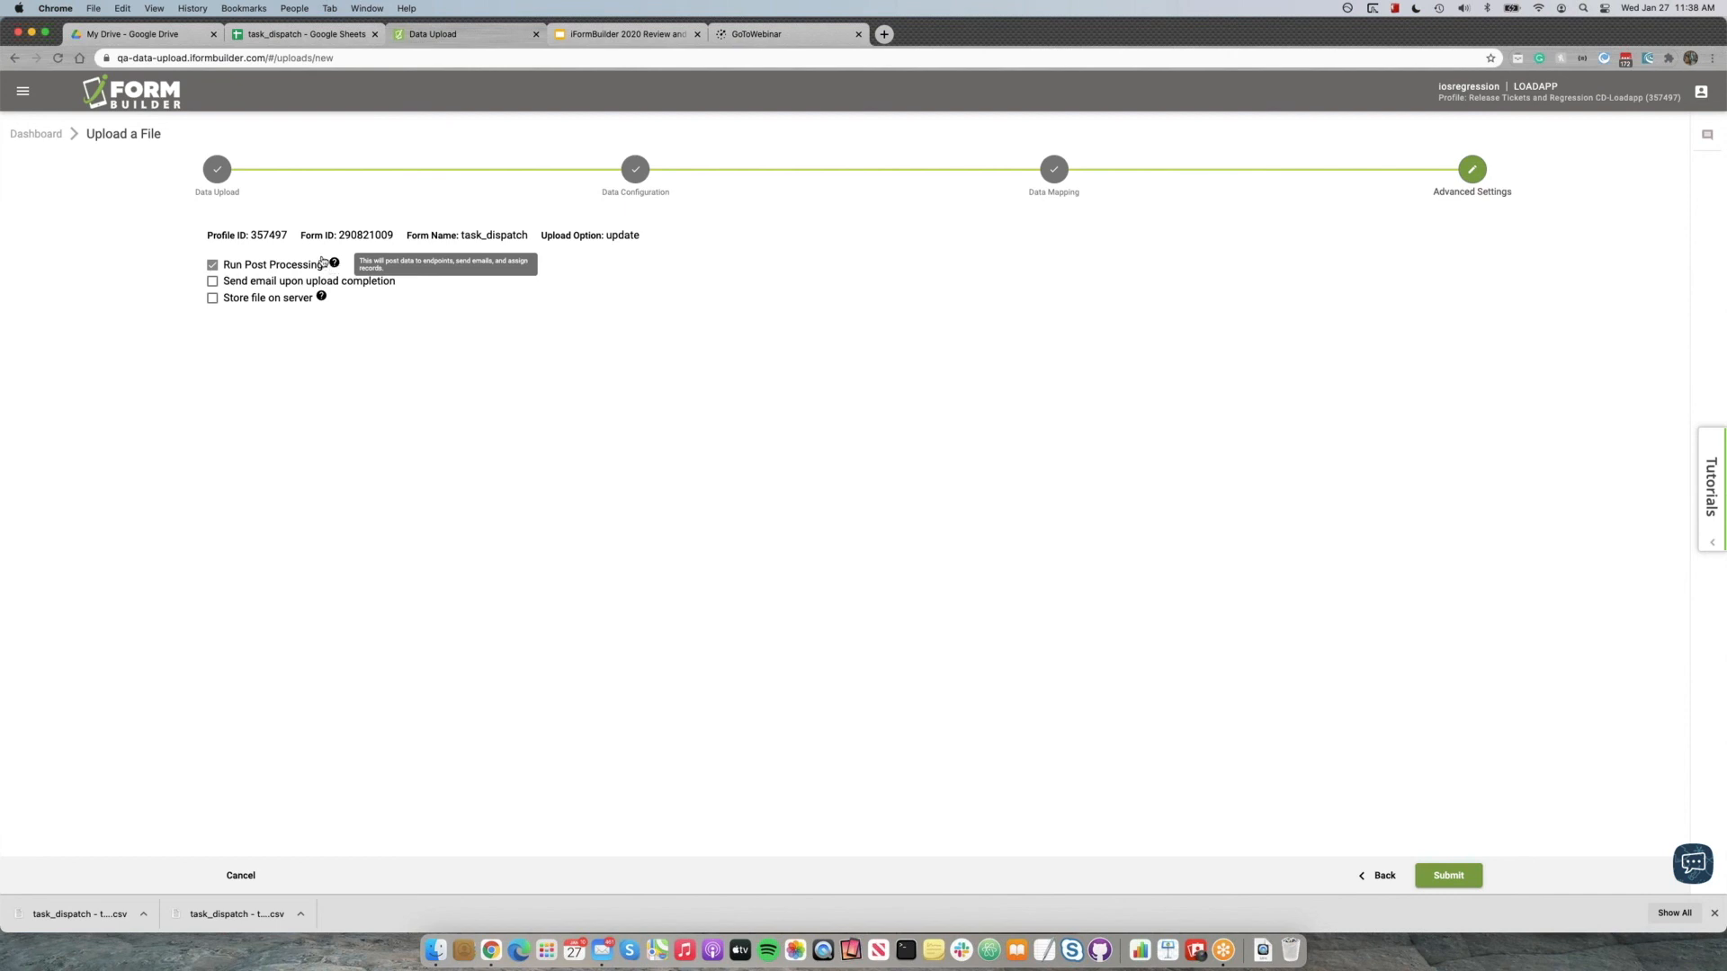
click(213, 283)
double_click(224, 313)
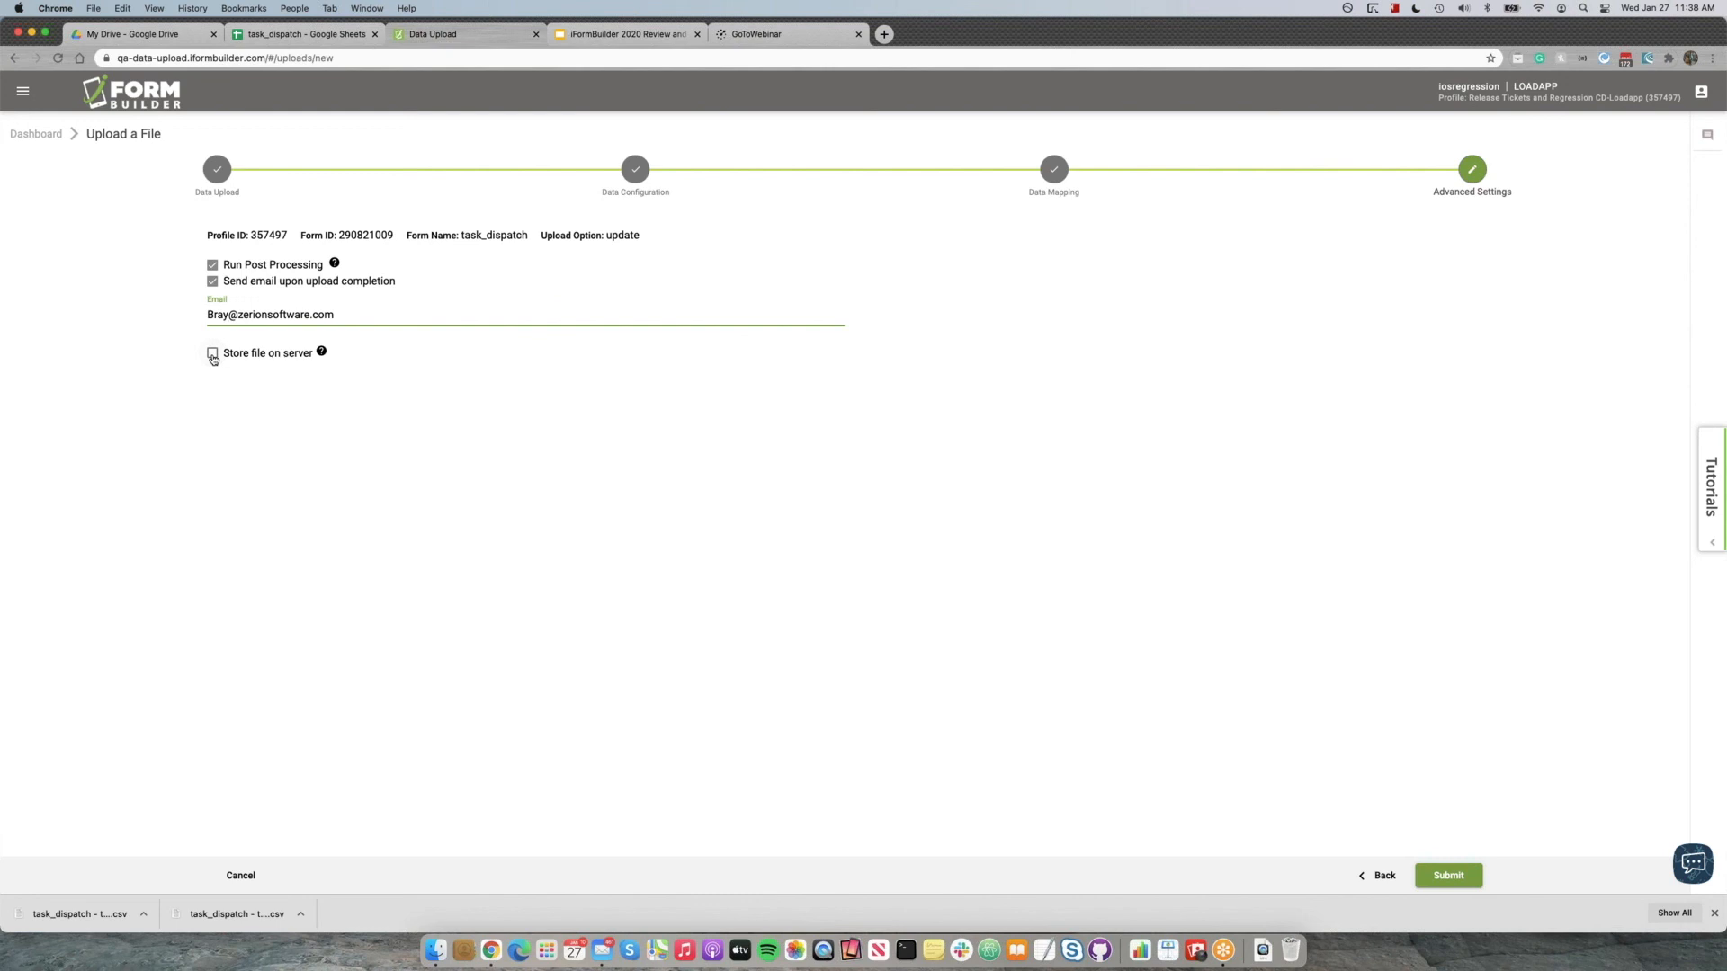
Enable storing the file on the server, then submit the upload and refresh the list of uploads.
click(213, 358)
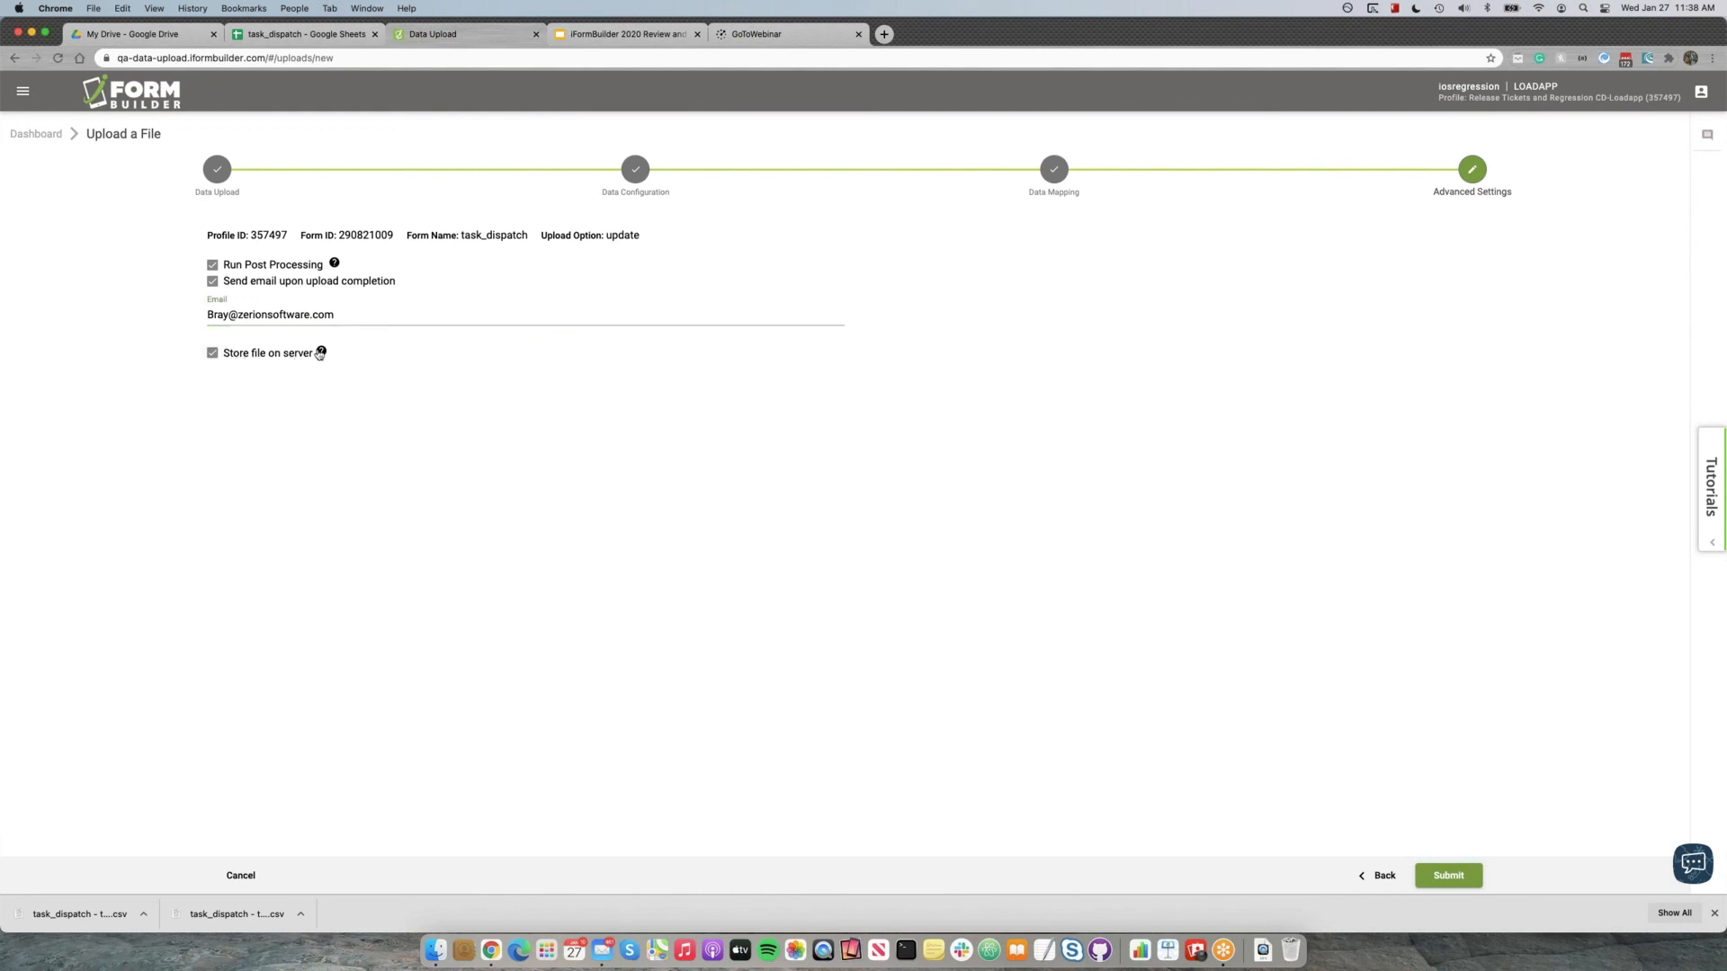
mouse_move(322, 354)
click(1469, 881)
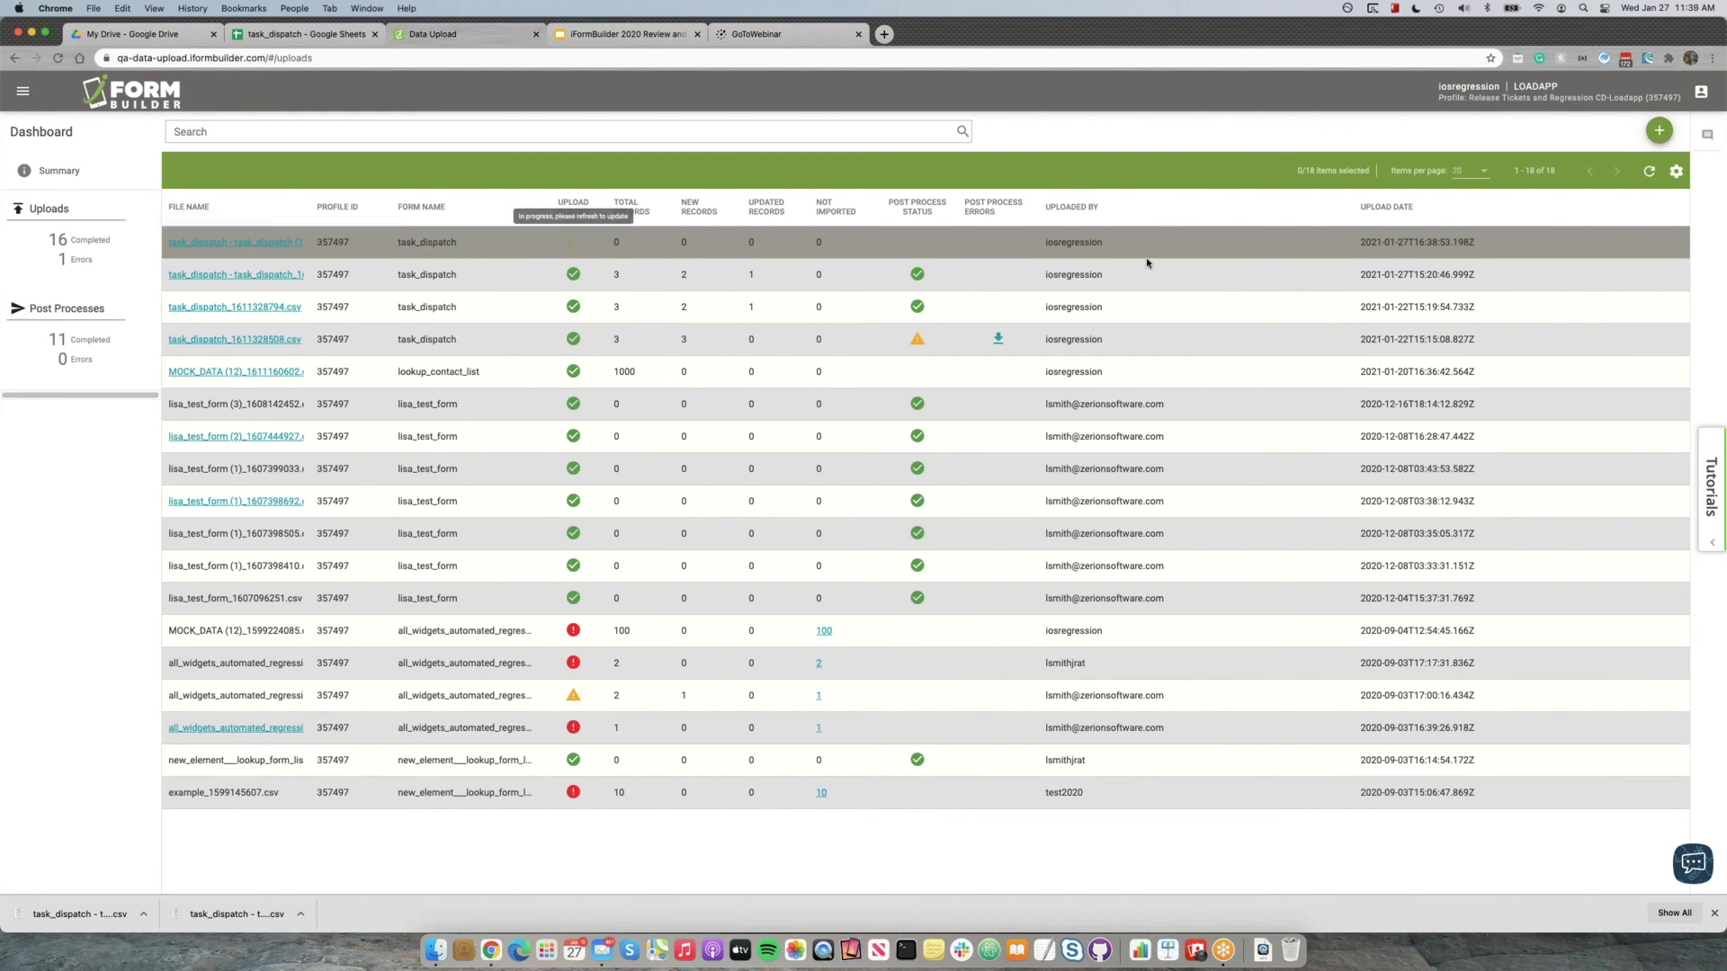
click(1646, 170)
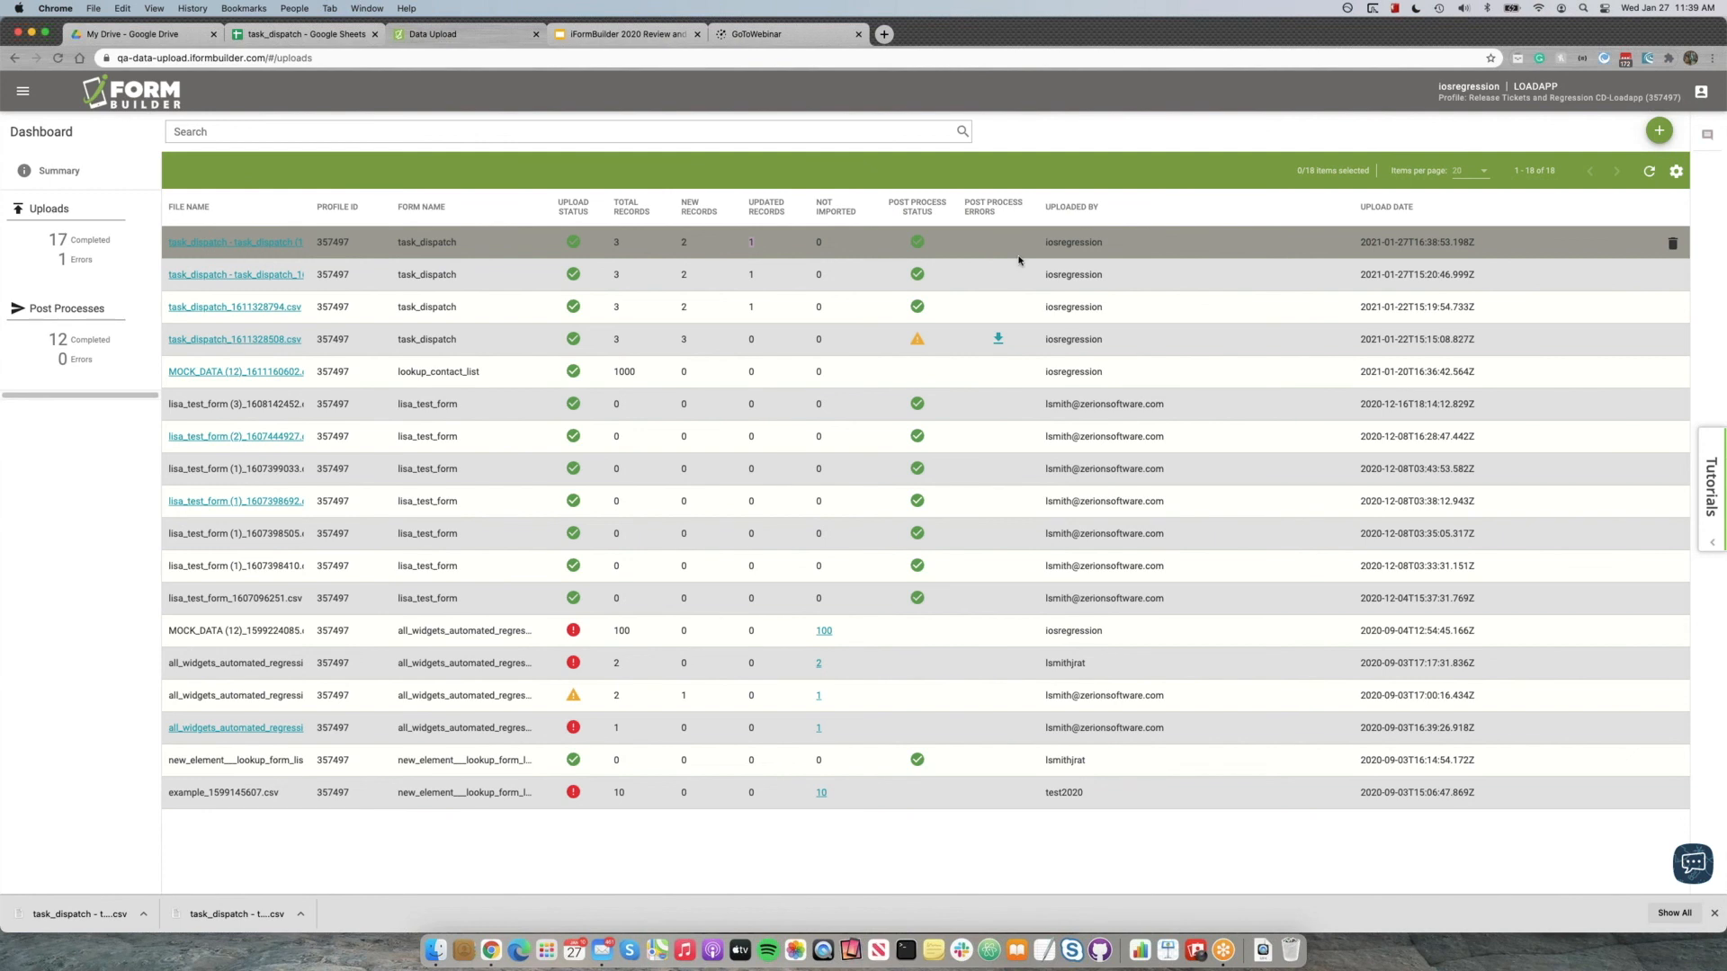
Go to the My Data view and open the Task Dispatch form's record list.
click(23, 91)
click(37, 151)
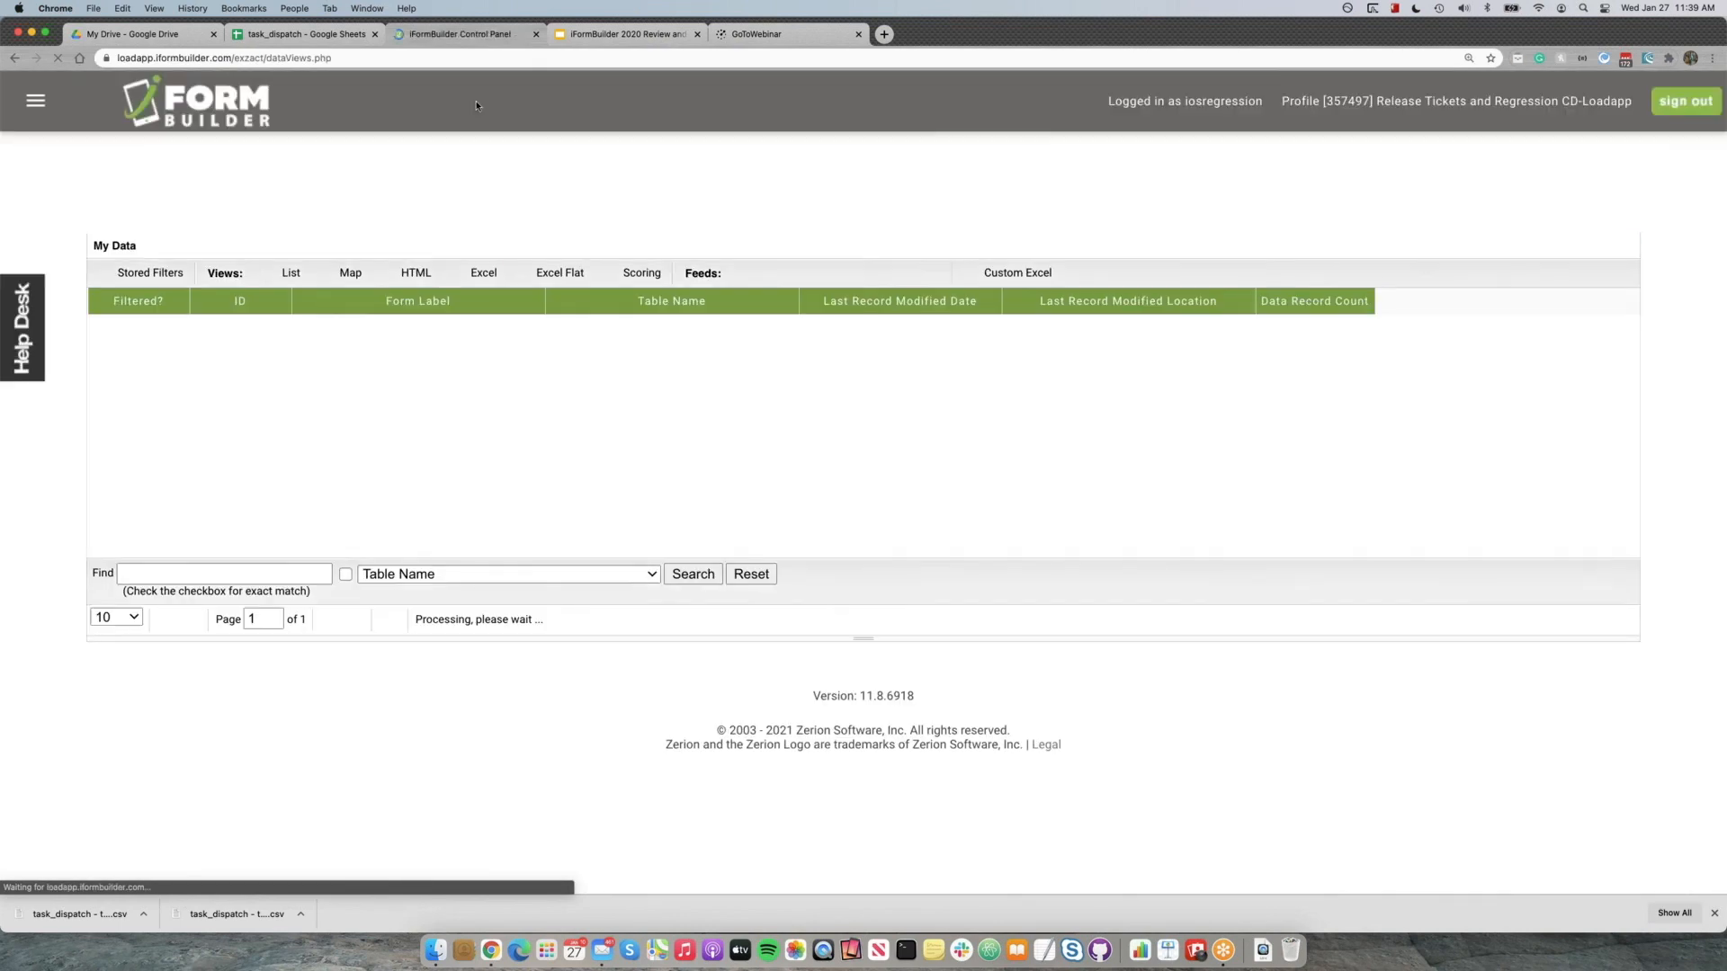
click(352, 353)
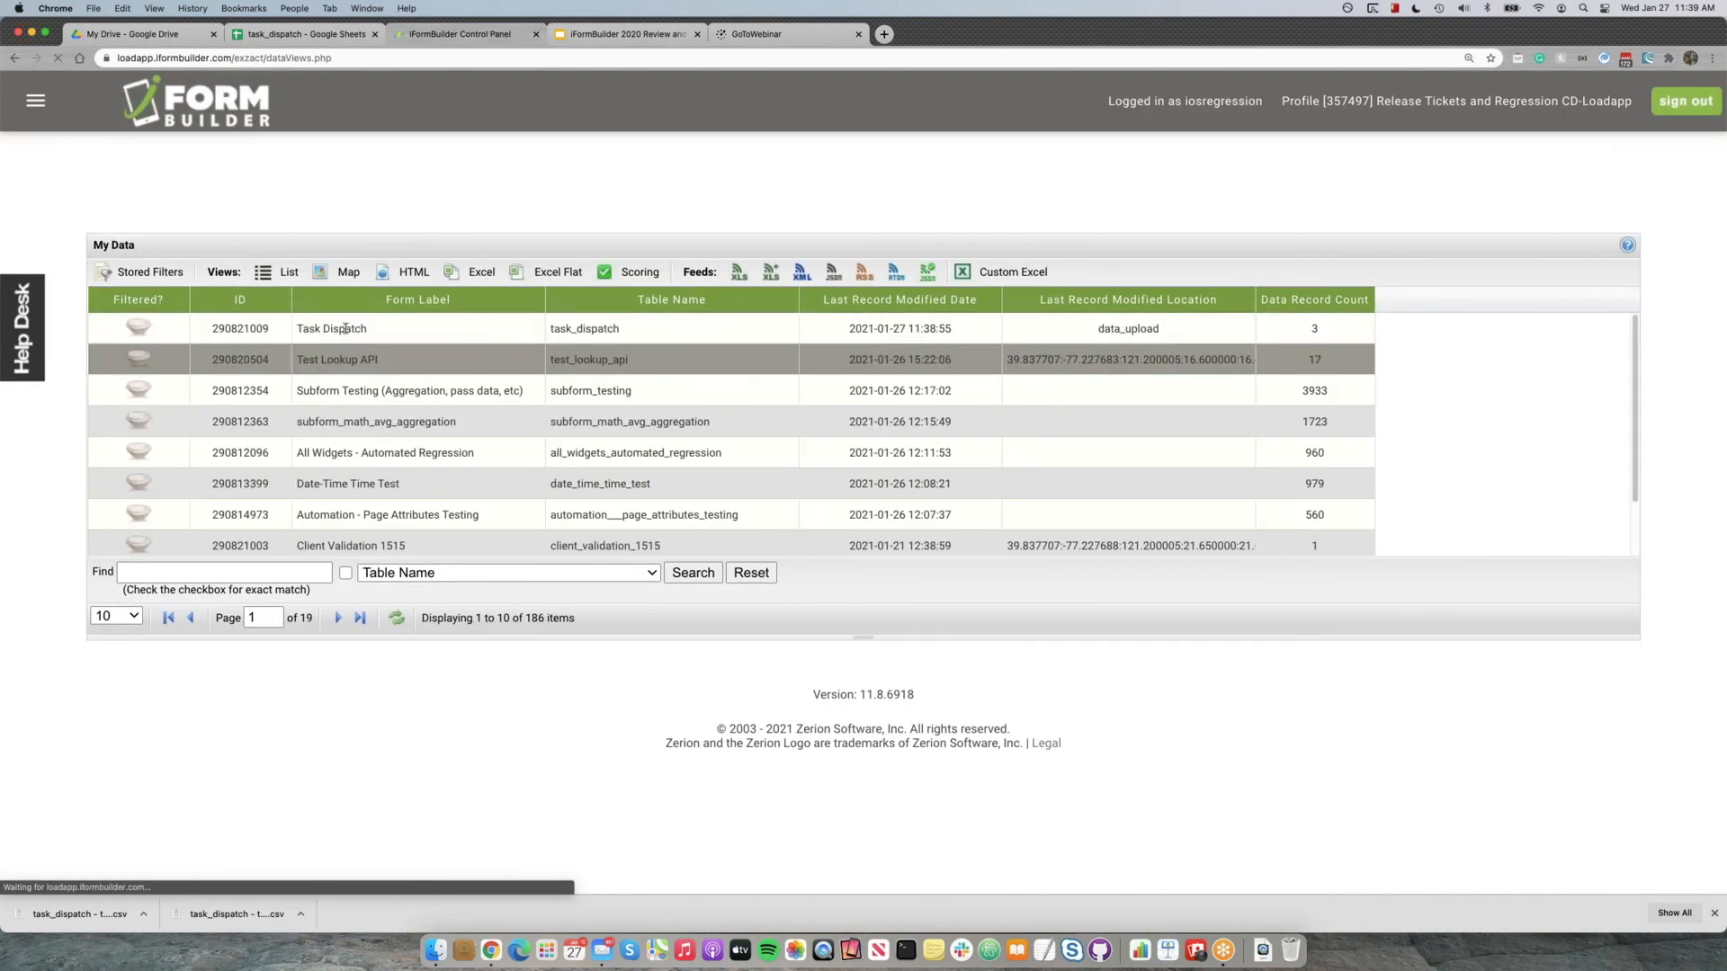
click(345, 329)
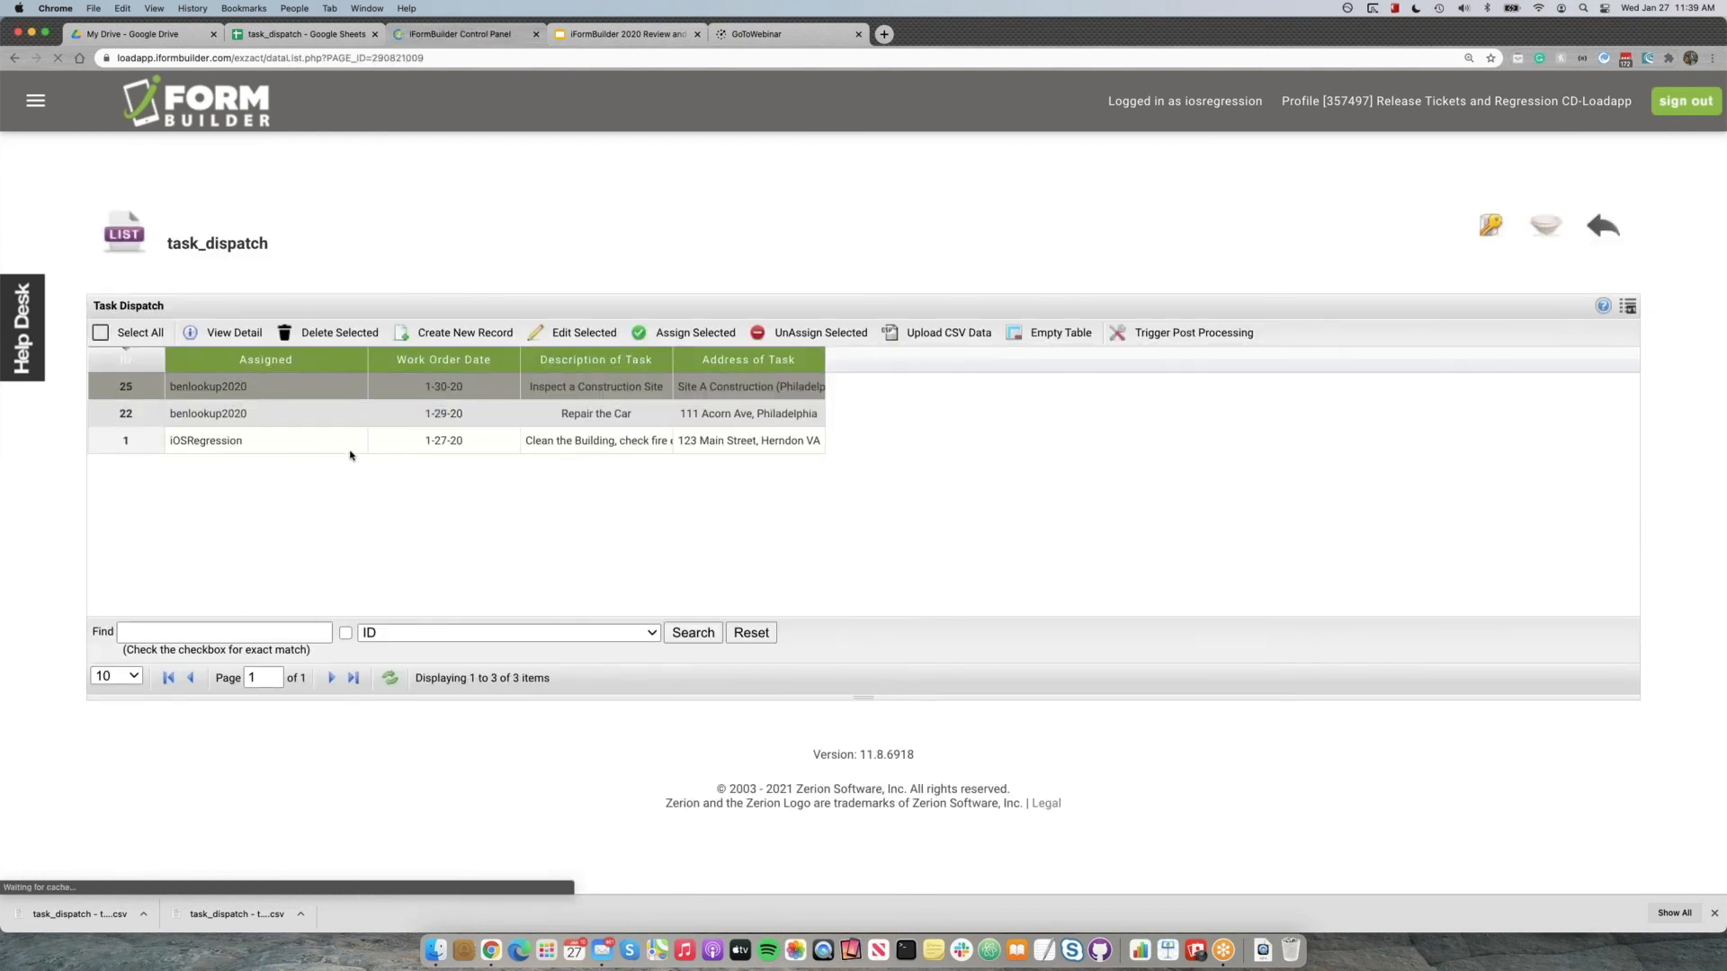
Widen the Description of Task column enough to read the full description of record 1.
click(387, 443)
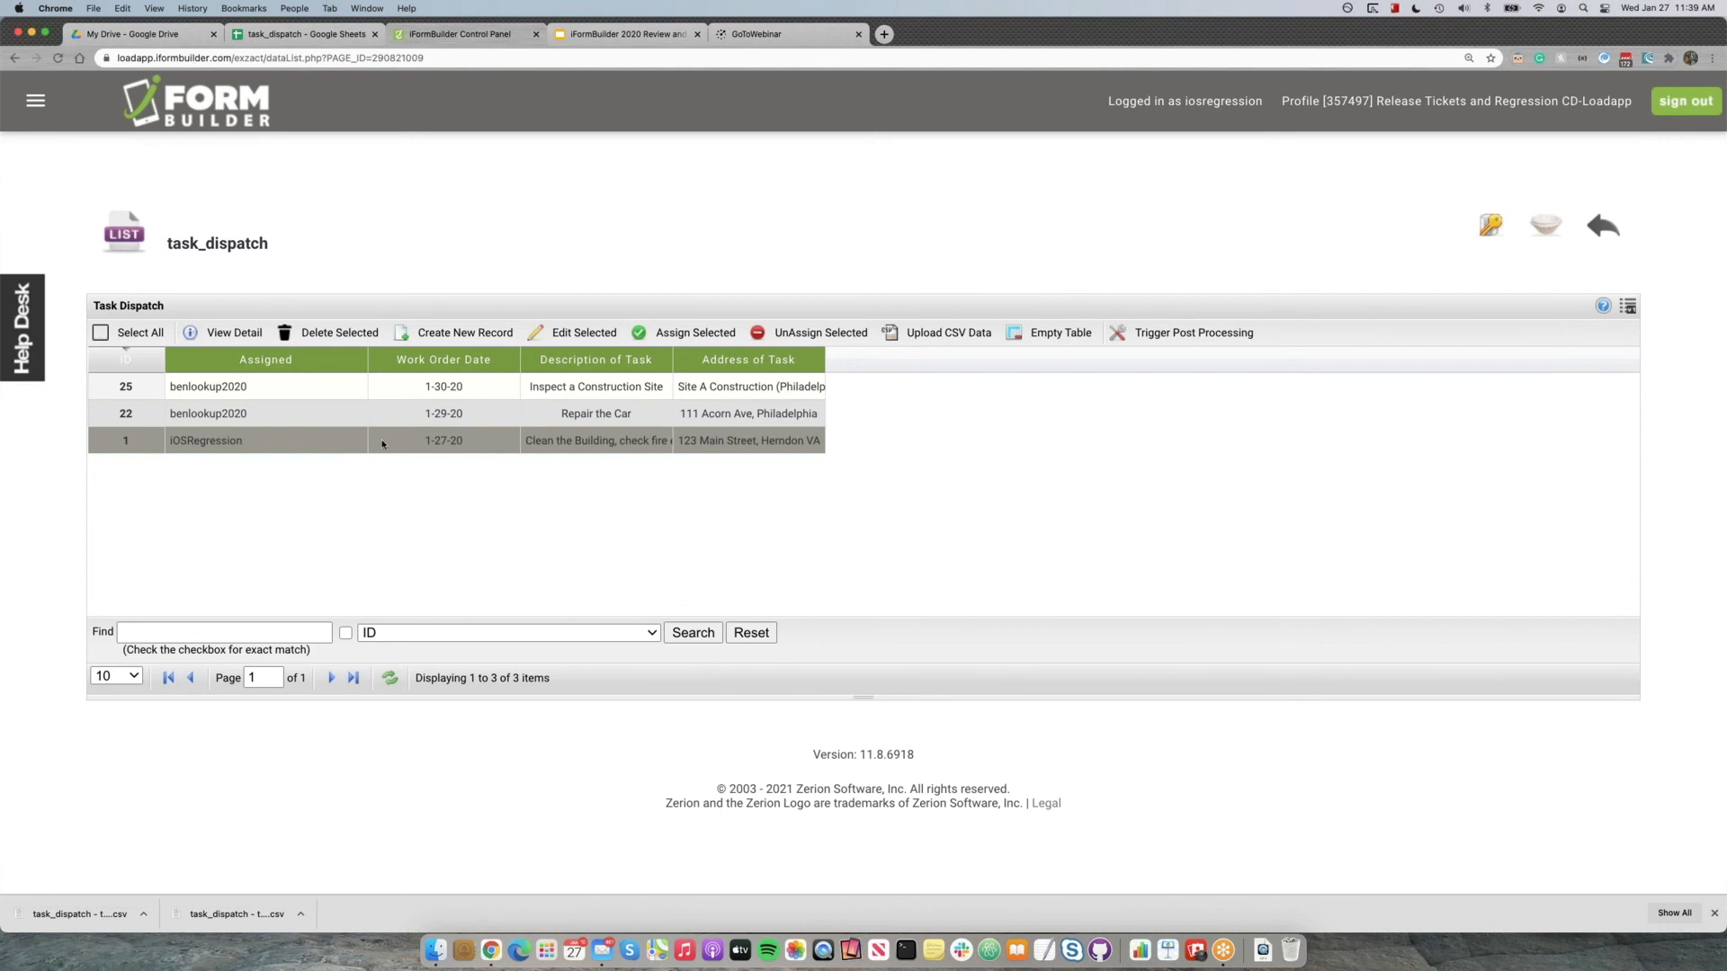
drag(674, 370, 792, 388)
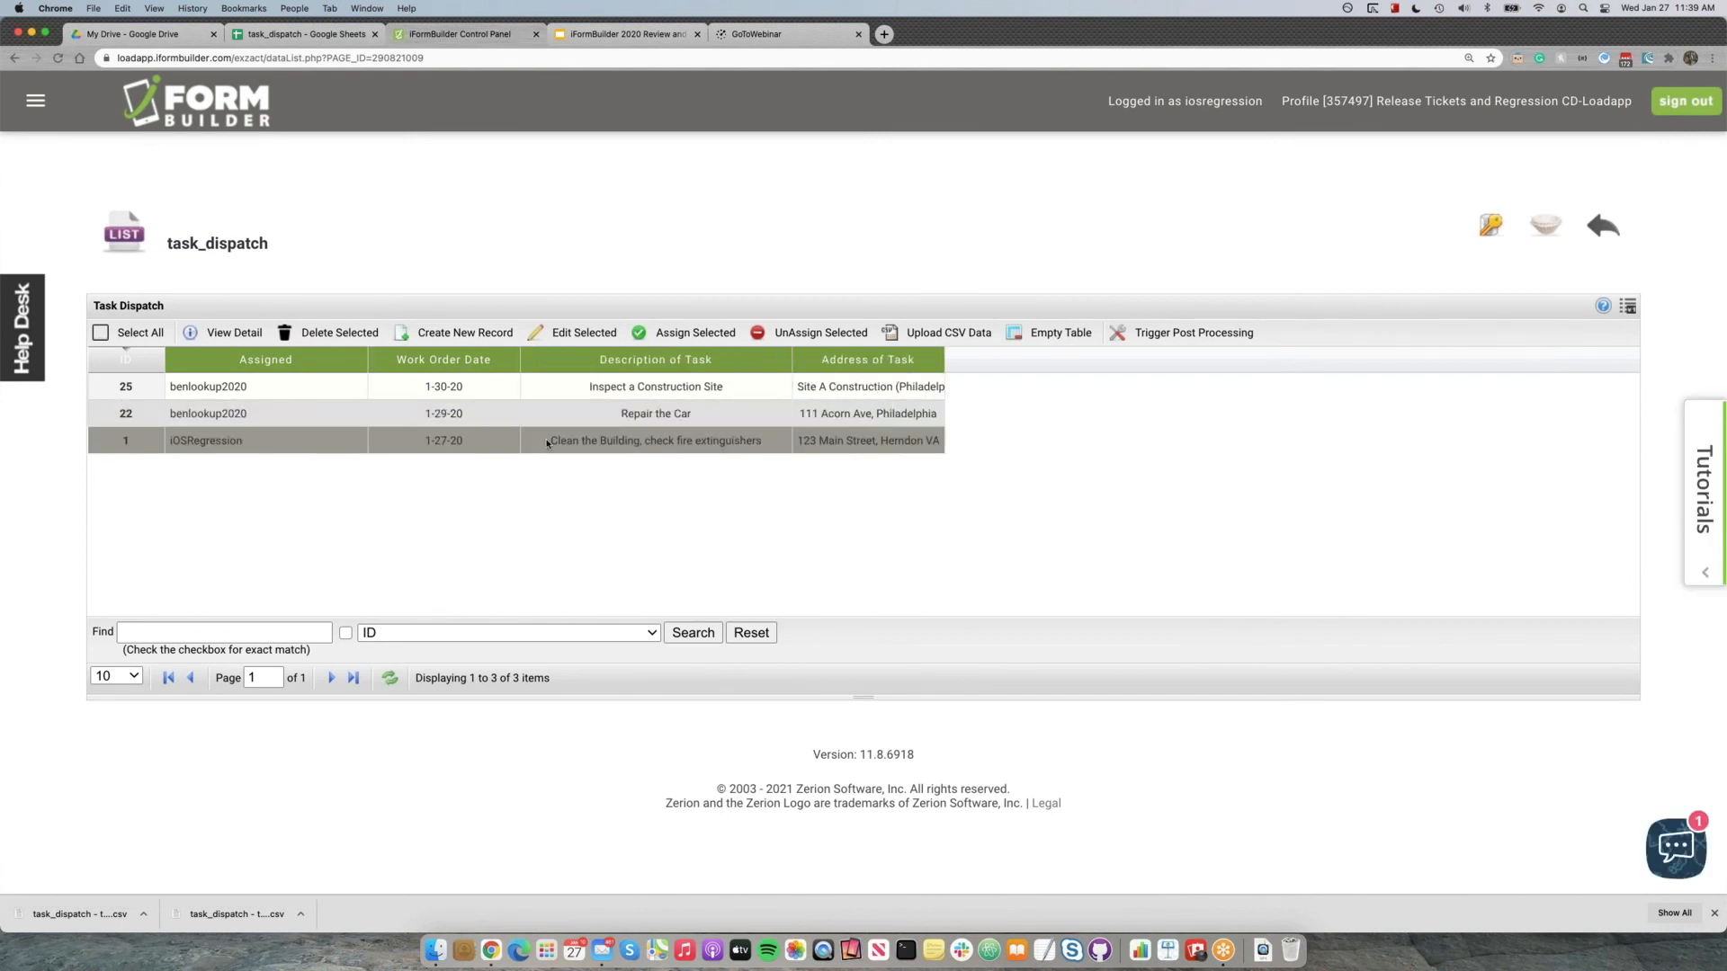
drag(586, 444, 755, 445)
click(774, 444)
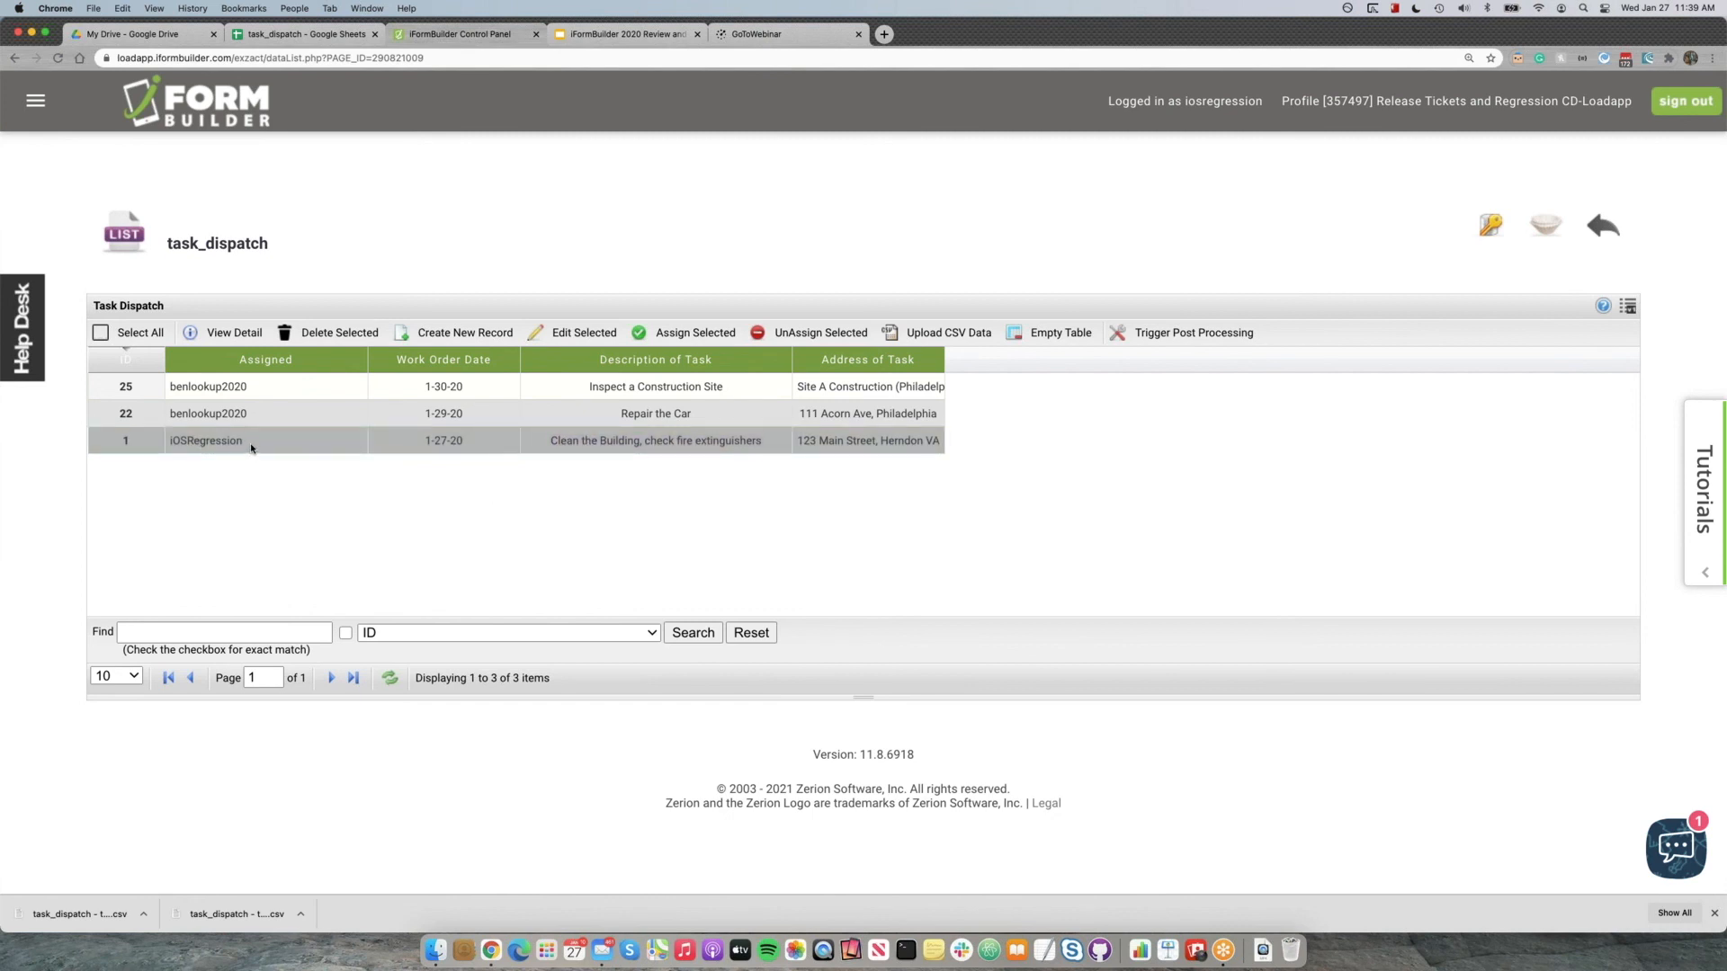
Examine the two new records, Repair the Car and Inspect a Construction Site, and the user each is assigned to.
click(633, 420)
click(639, 382)
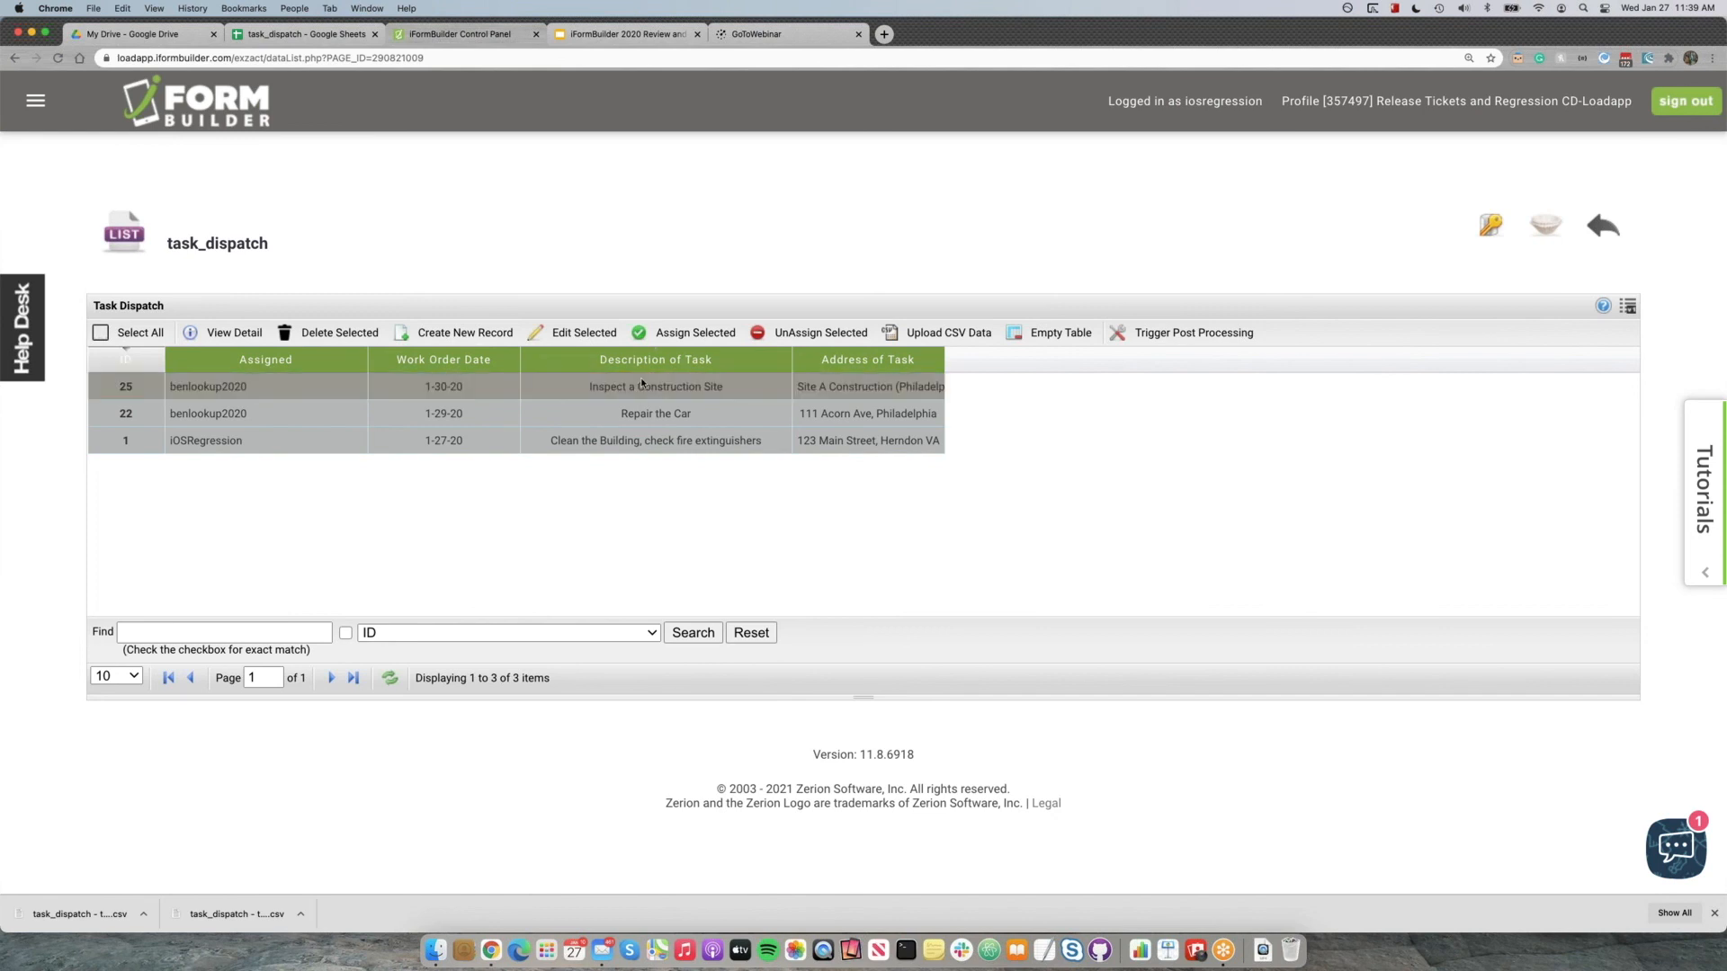
click(253, 429)
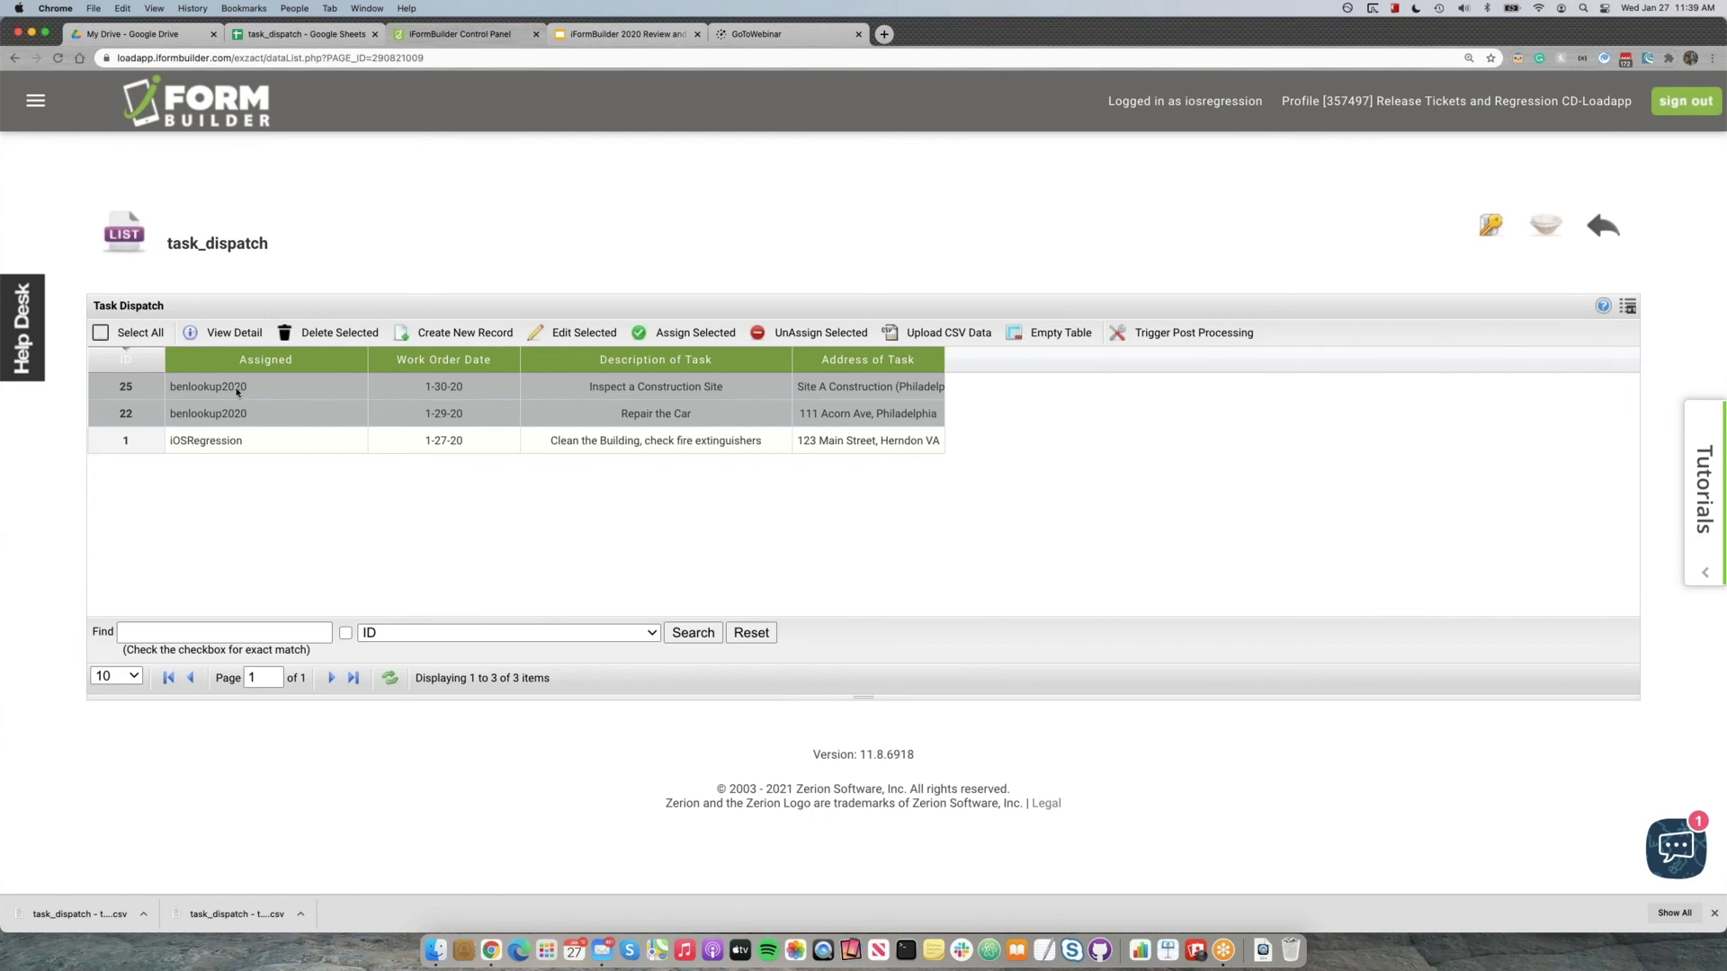
click(283, 418)
click(288, 397)
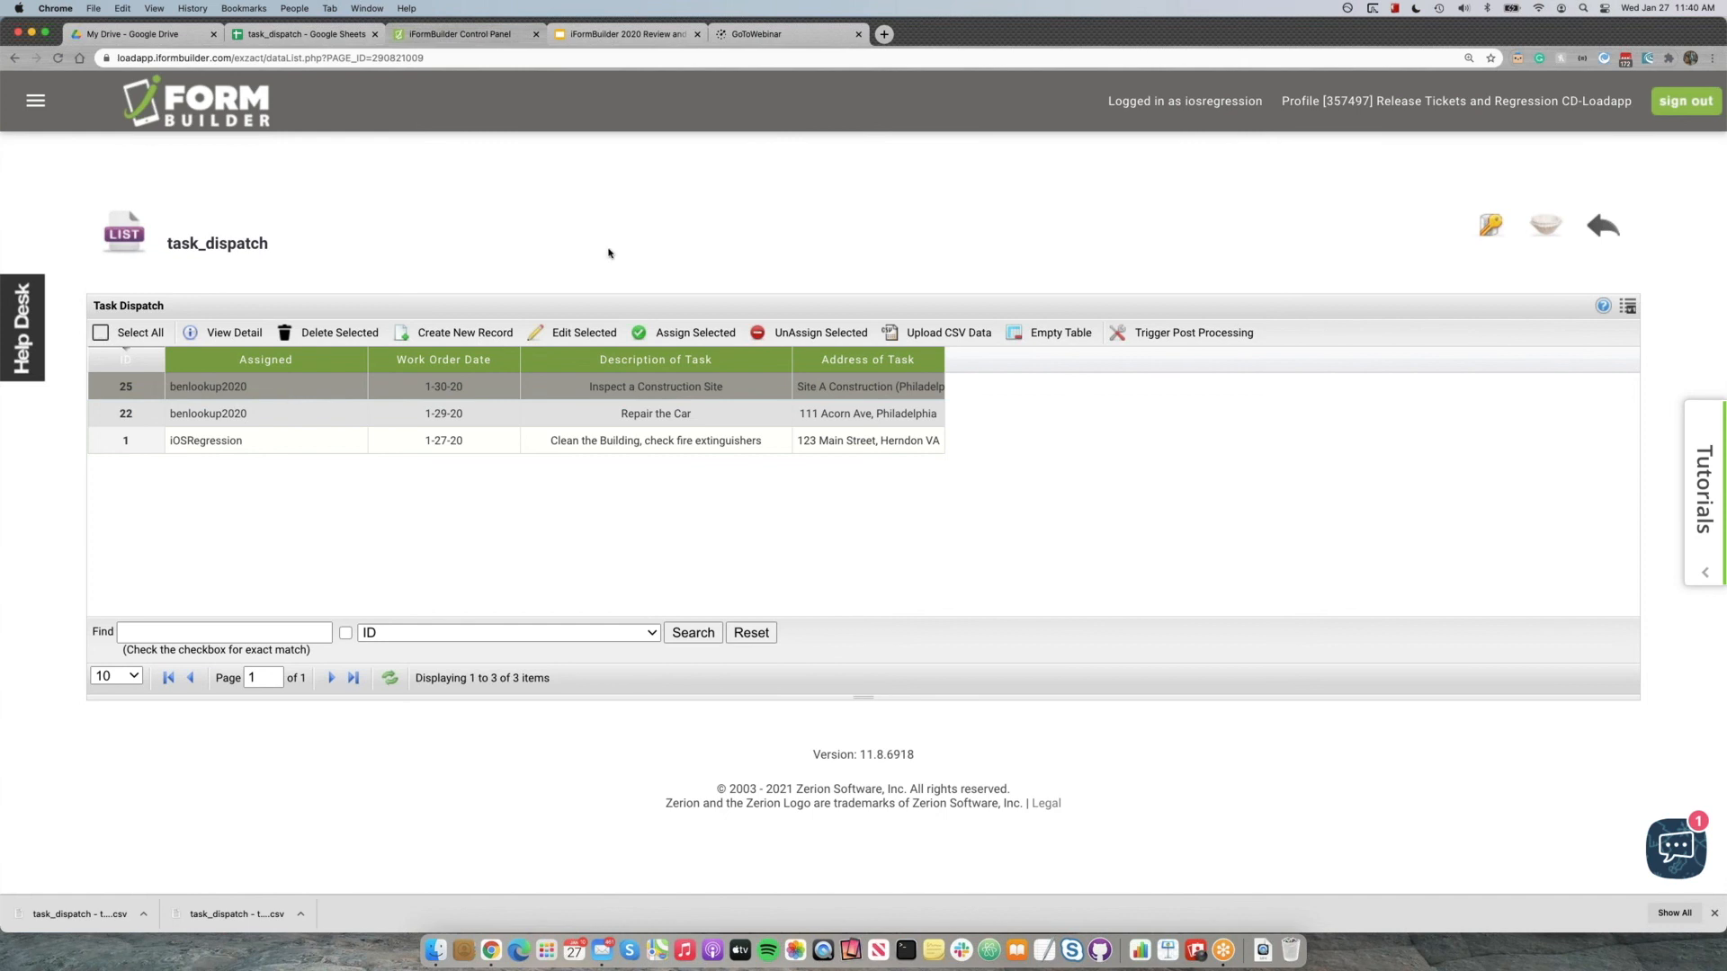
Look briefly at the webinar slides, return to iFormBuilder, and open the Data Upload dashboard.
click(656, 36)
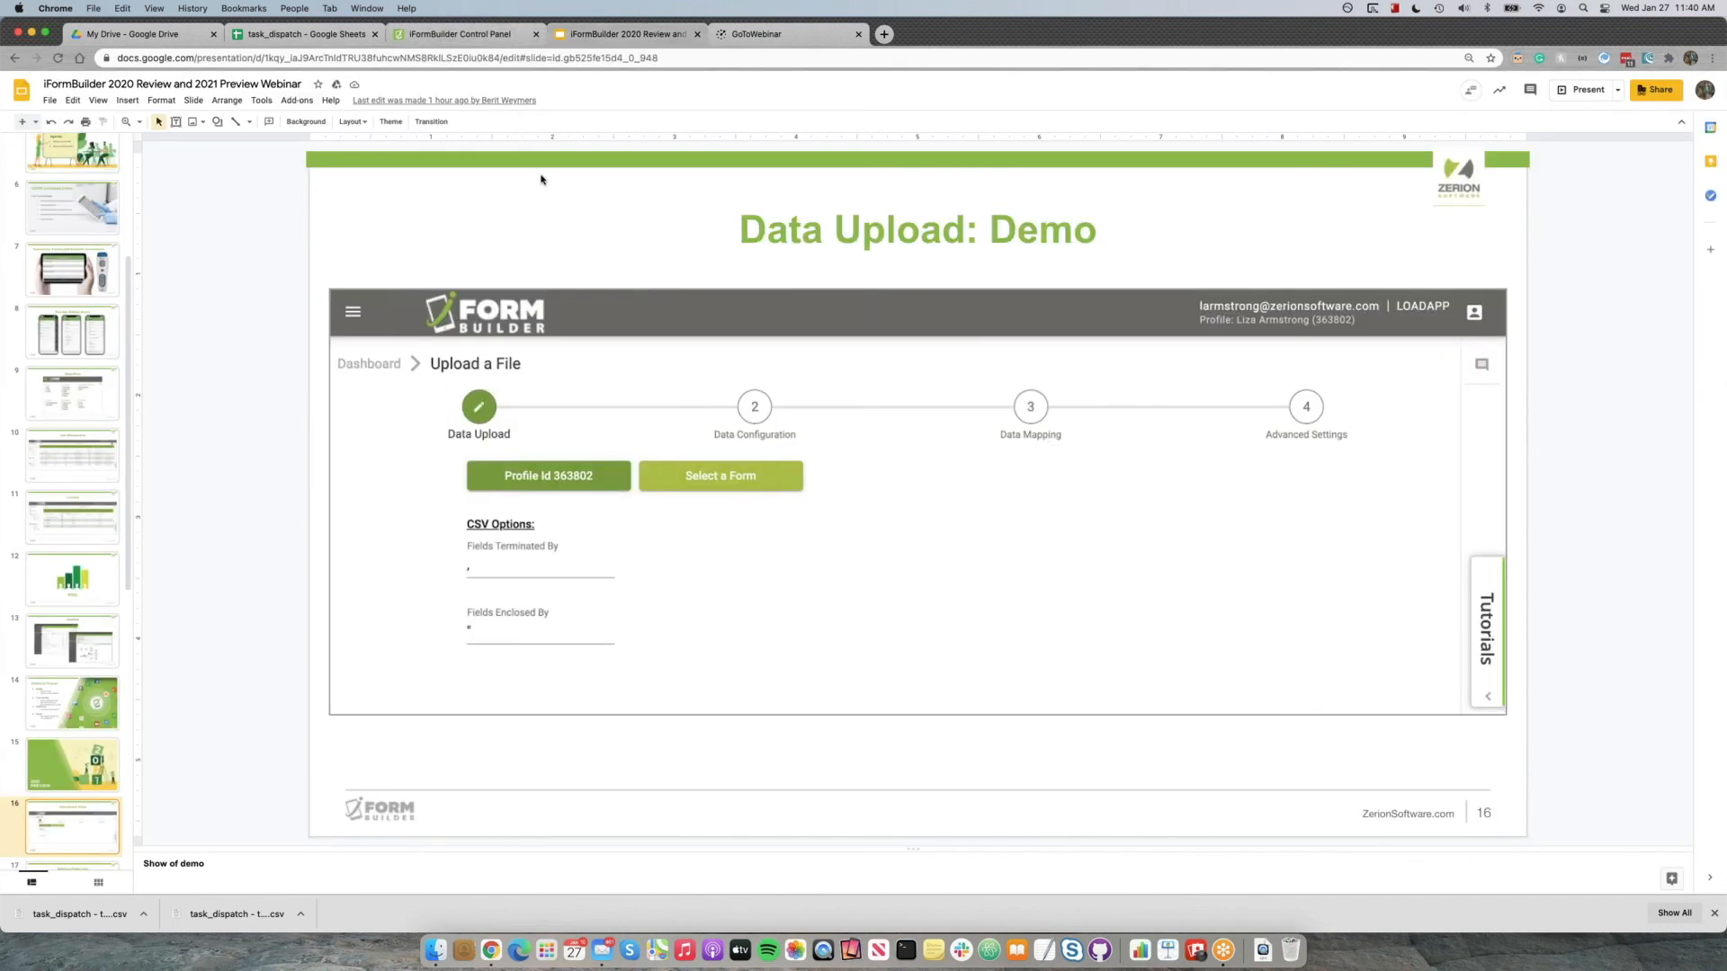
click(469, 40)
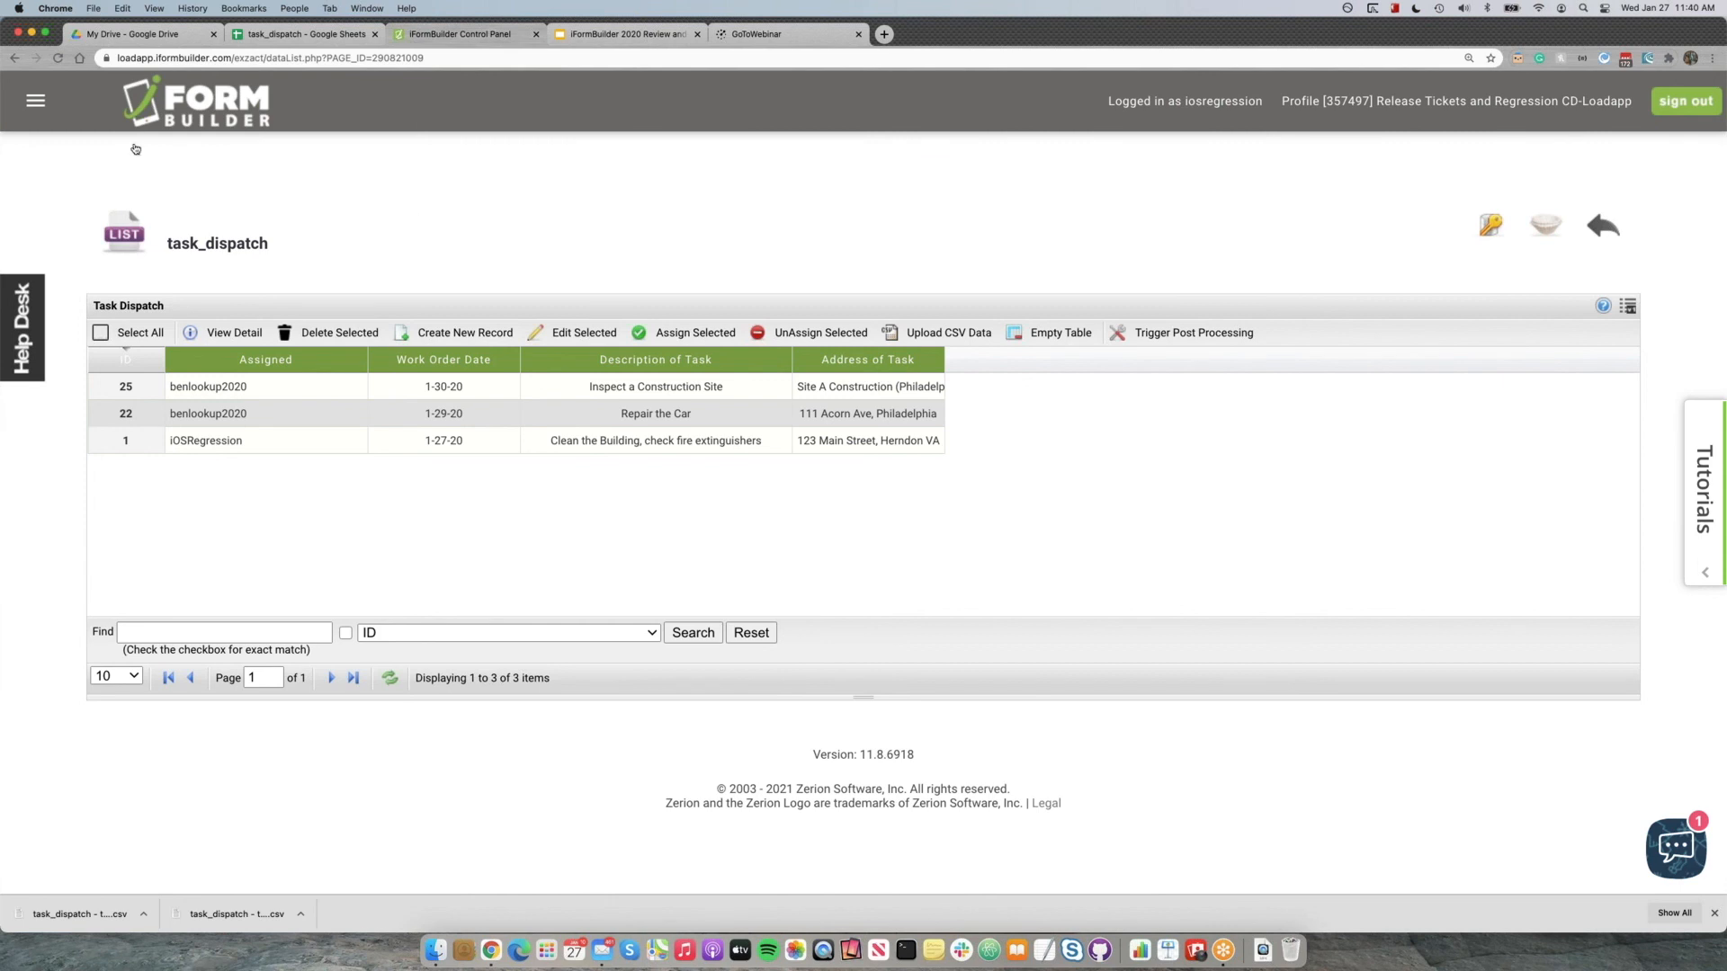
click(36, 100)
click(131, 232)
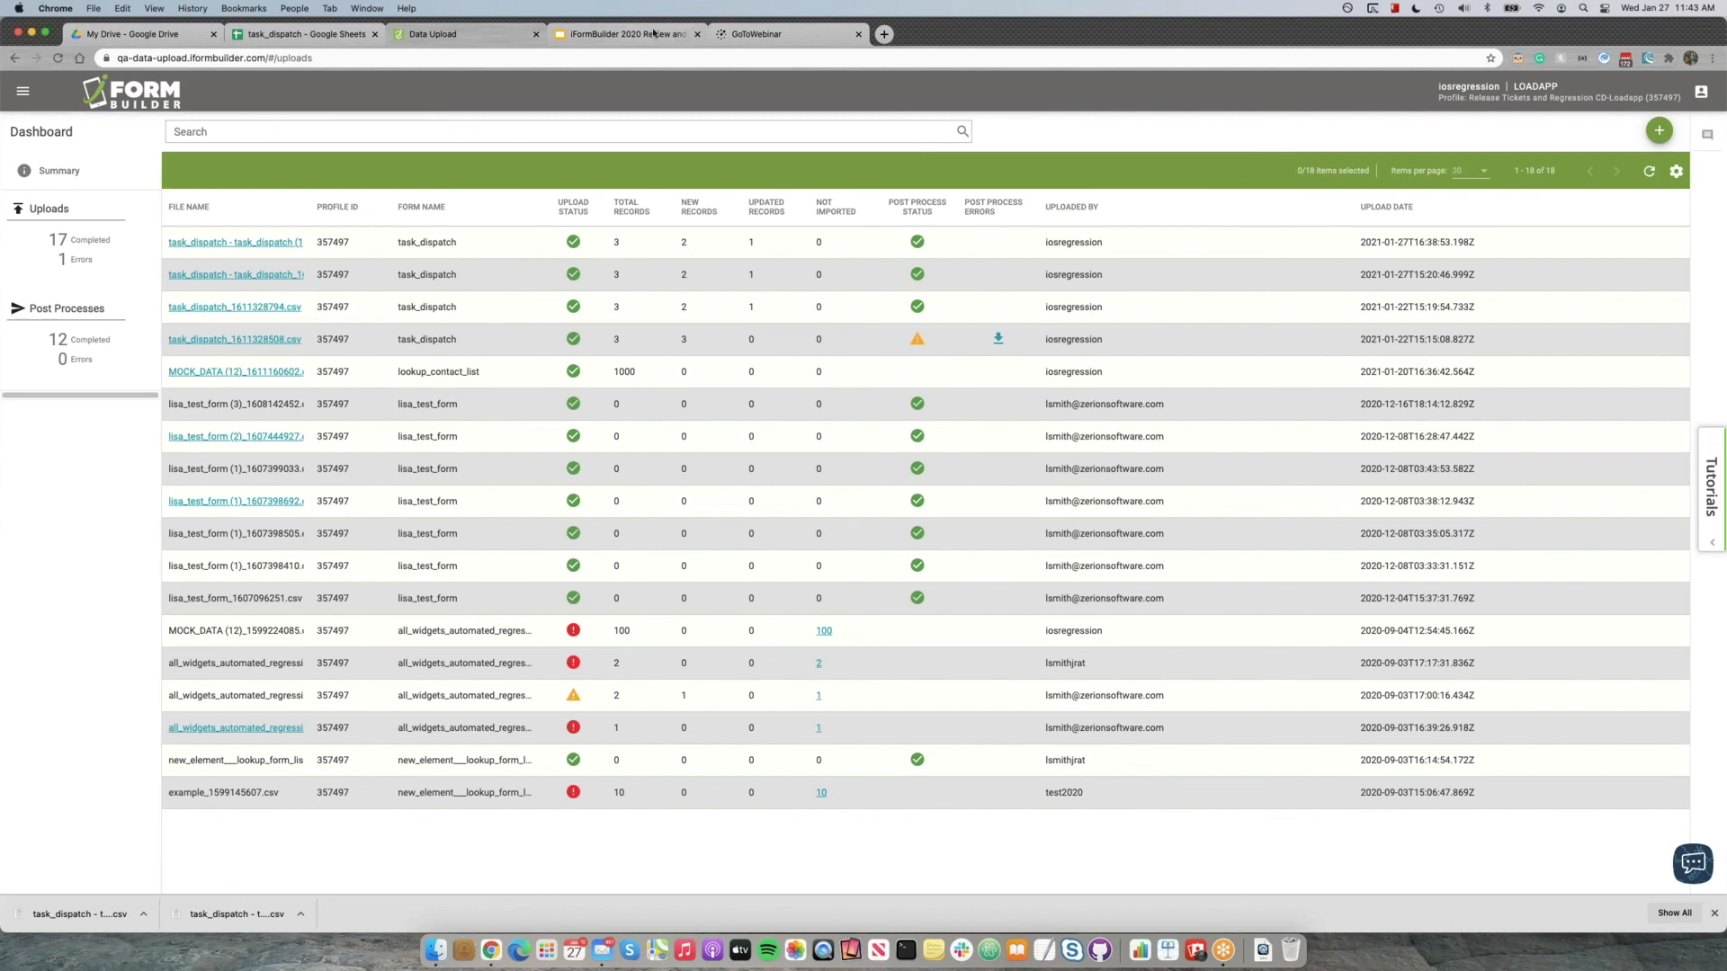
Switch to the webinar deck in Google Slides, present it from the Data Upload: Demo slide, and advance to the API 8 slide.
click(624, 34)
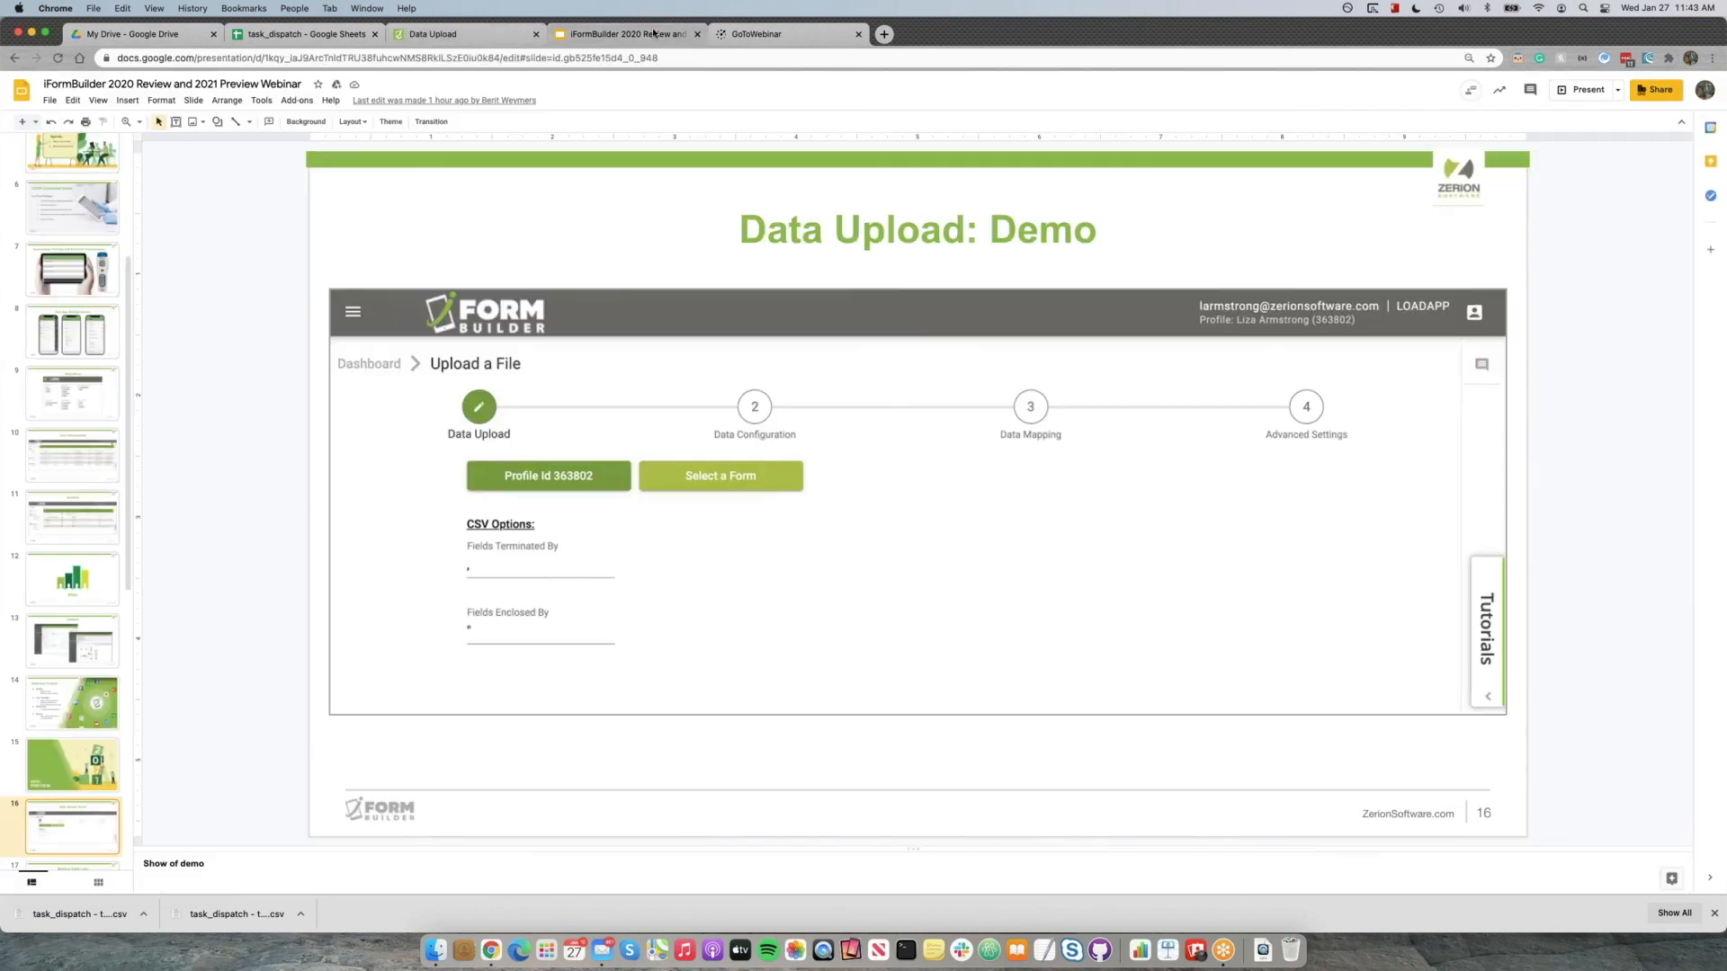
click(98, 101)
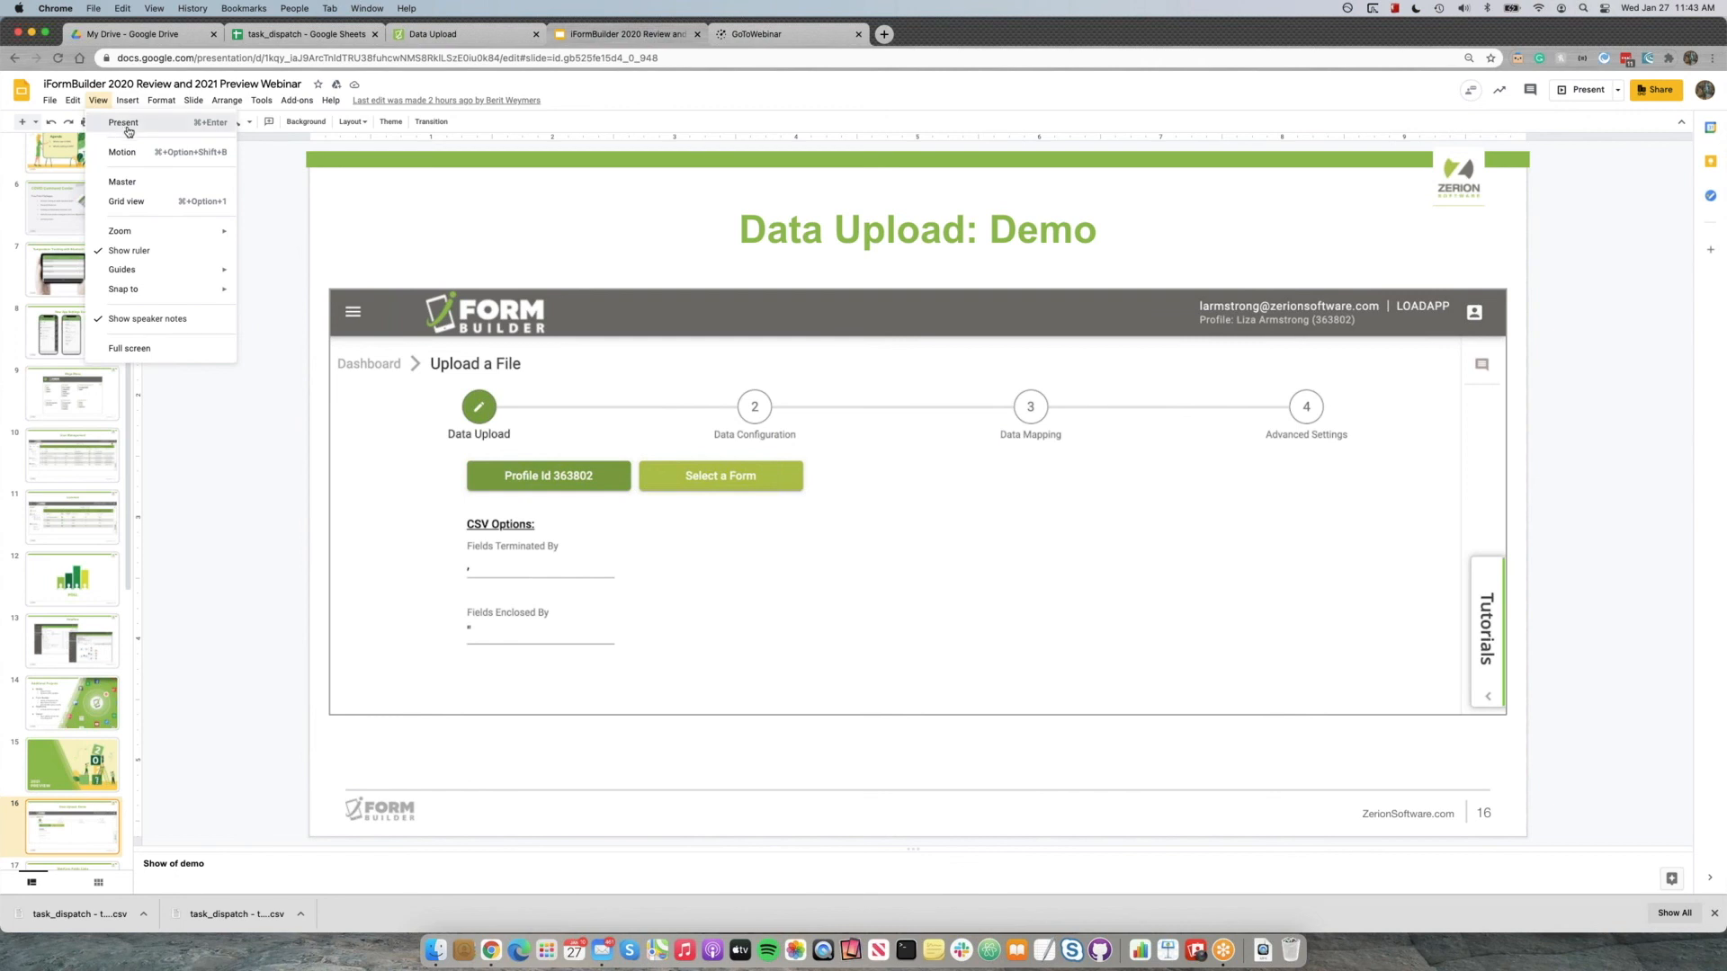
click(122, 125)
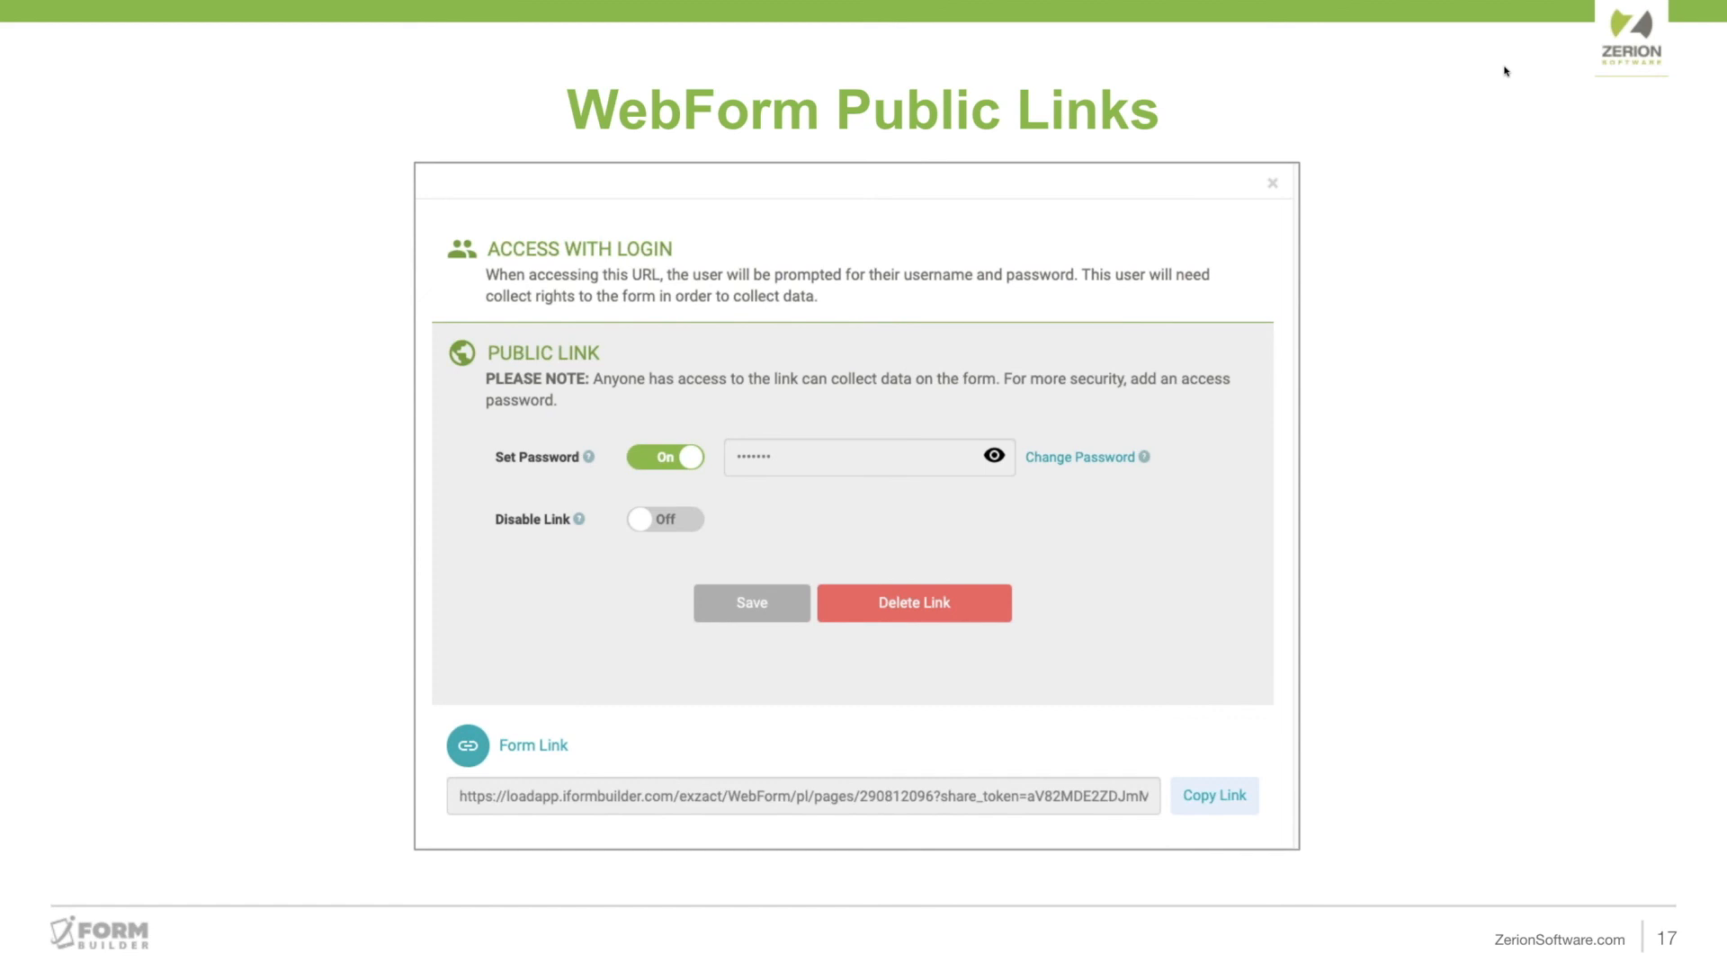
click(1504, 70)
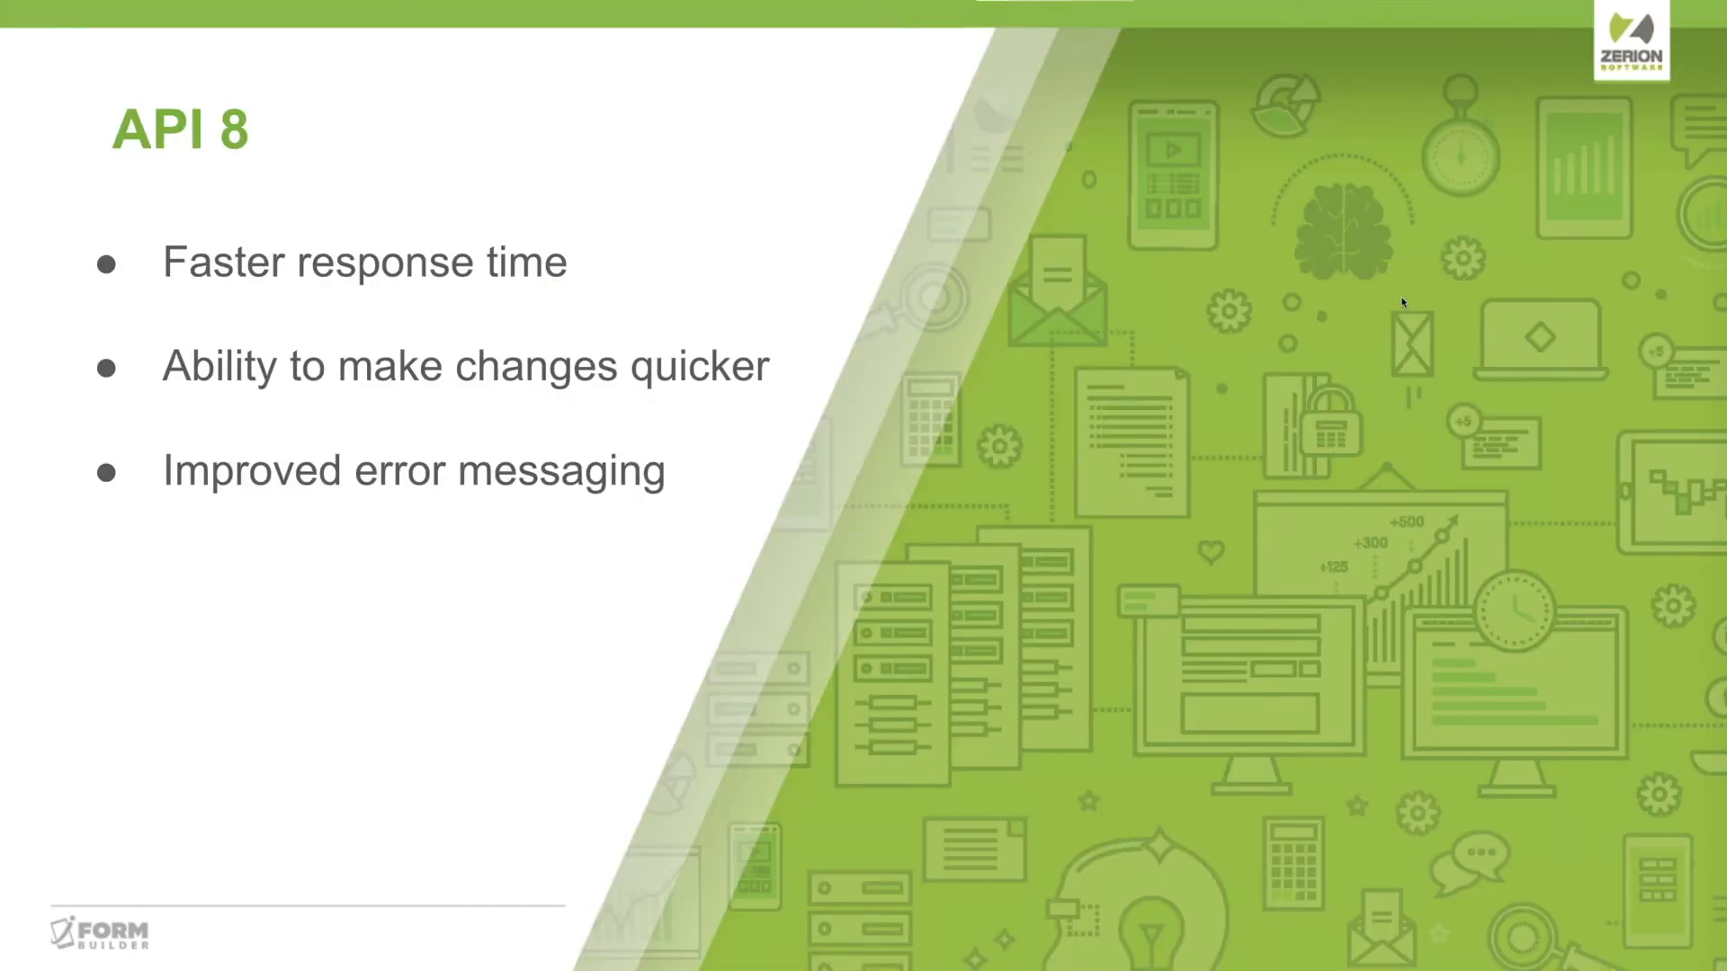